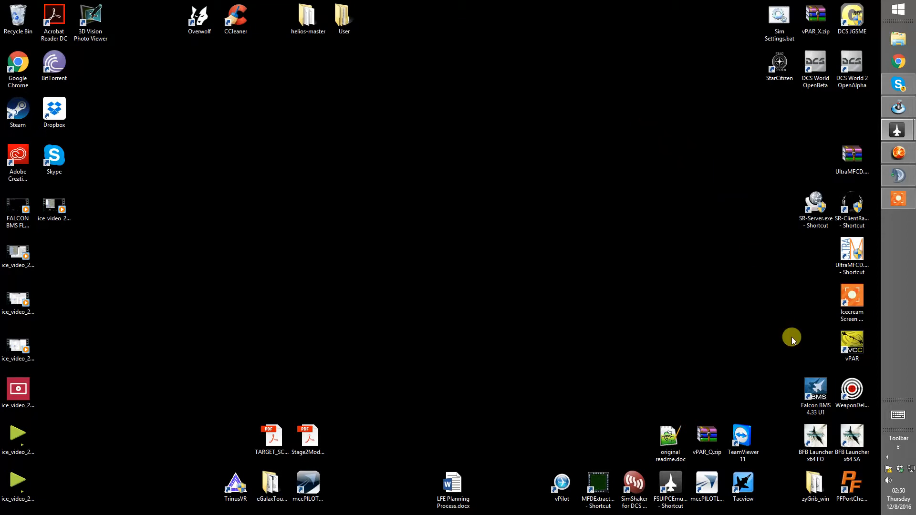
Start the Falcon BMS 4.33 U1 launcher and open its configuration window, placing it clear of the launcher menu.
{"action": "left_click", "coordinate": [815, 396]}
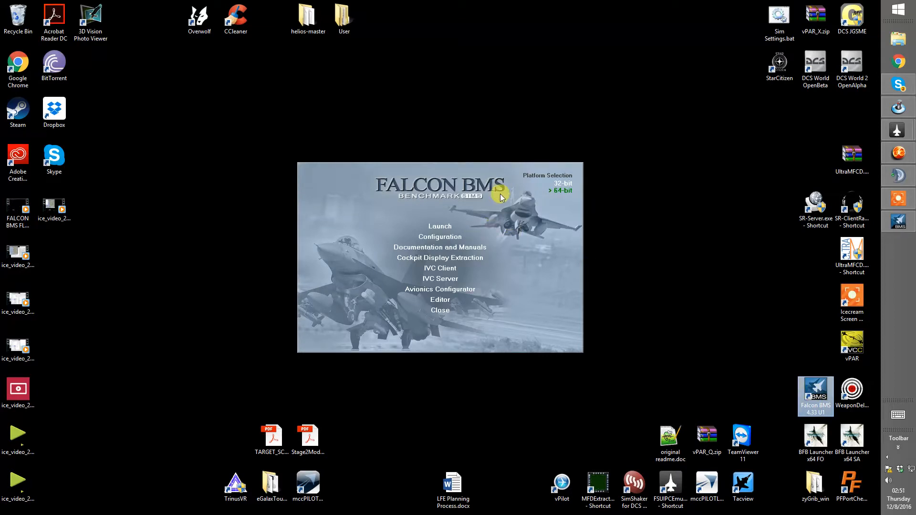
{"action": "left_click", "coordinate": [436, 238]}
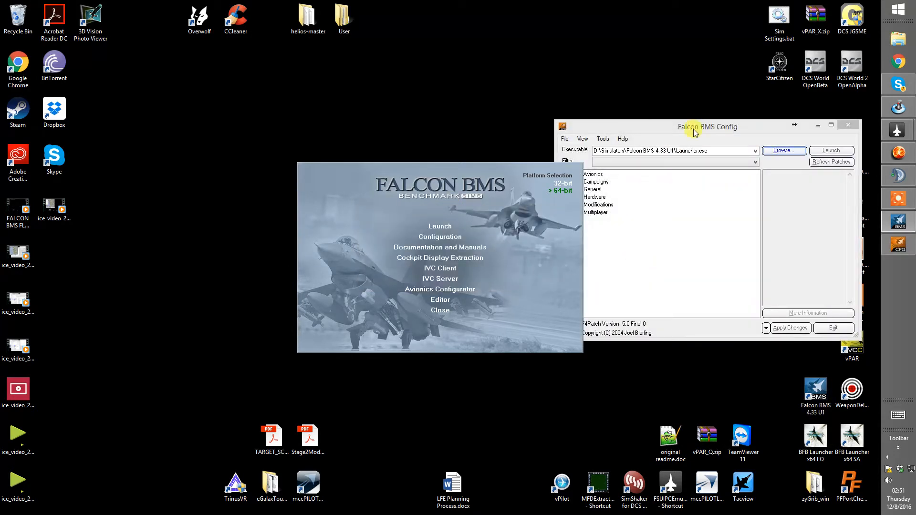
{"action": "double_click", "coordinate": [695, 126]}
{"action": "double_click", "coordinate": [687, 5]}
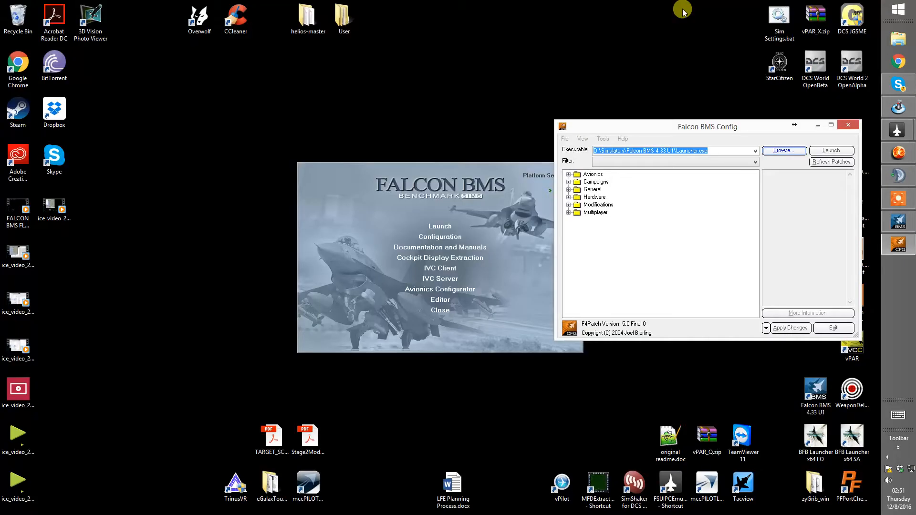
{"action": "left_click_drag", "start_coordinate": [687, 119], "coordinate": [608, 68]}
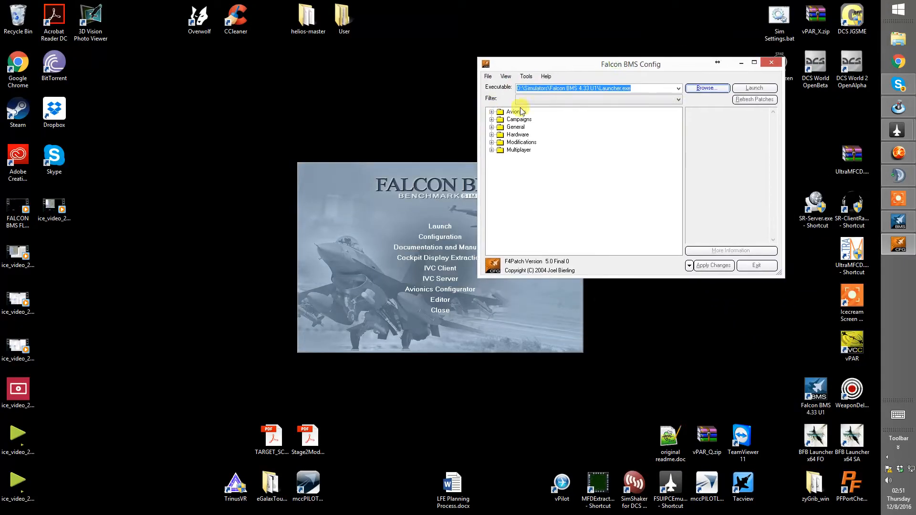
Check the External Displays options under Hardware, then apply the configuration and exit.
{"action": "left_click", "coordinate": [491, 135]}
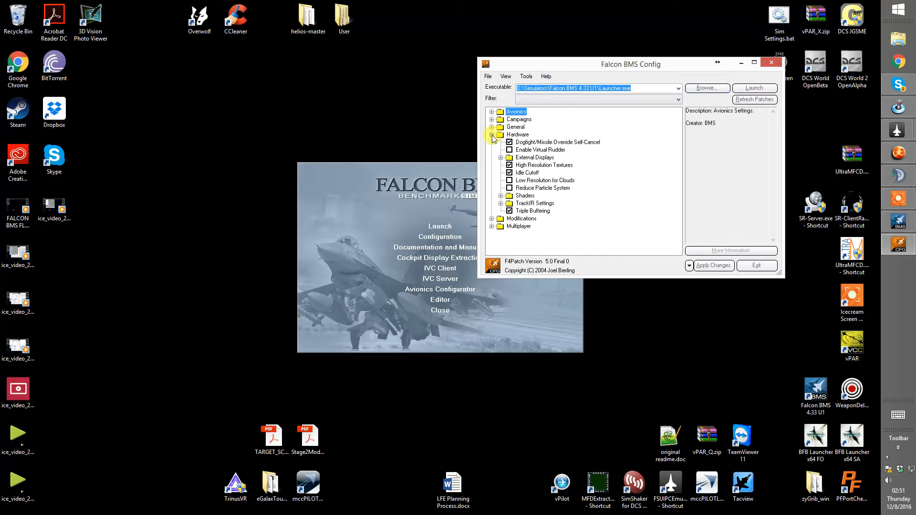
{"action": "left_click", "coordinate": [501, 157]}
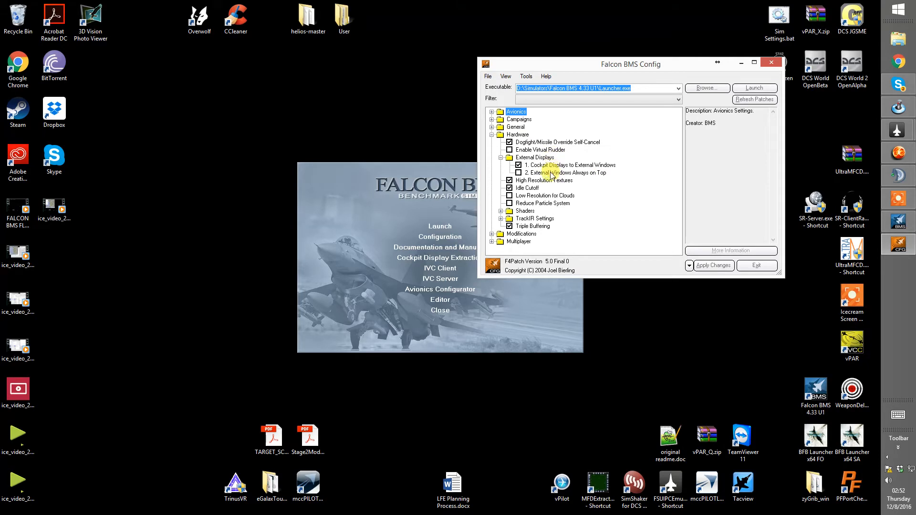
{"action": "left_click", "coordinate": [714, 265]}
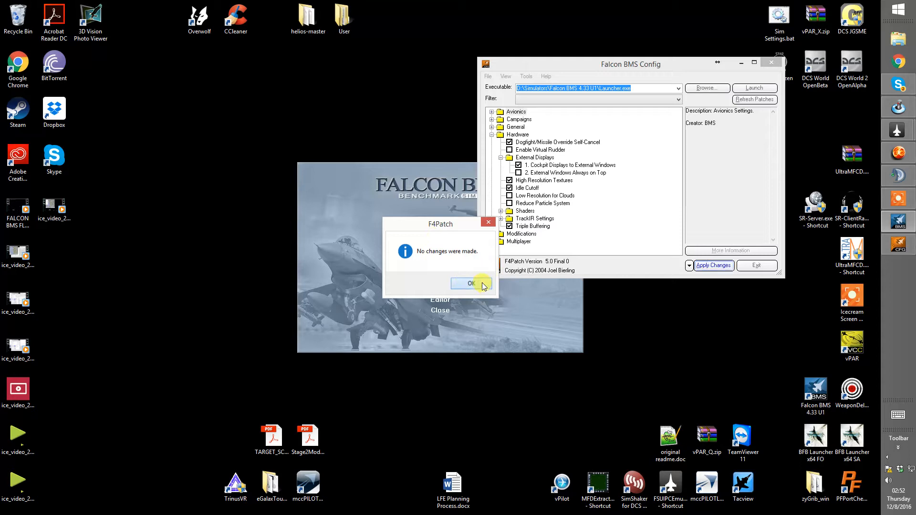
{"action": "left_click", "coordinate": [484, 284]}
{"action": "left_click", "coordinate": [747, 267]}
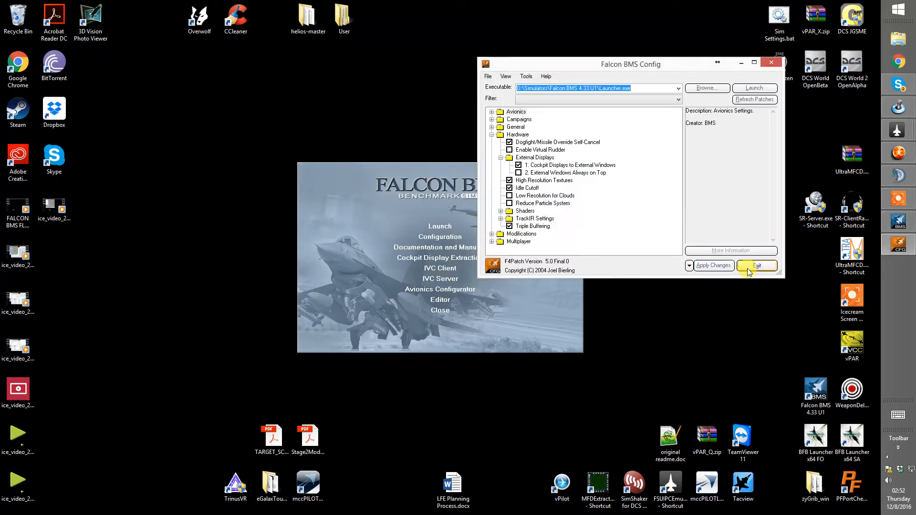
Open Cockpit Display Extraction from the launcher and select the Main window for adjustment.
{"action": "left_click", "coordinate": [449, 261]}
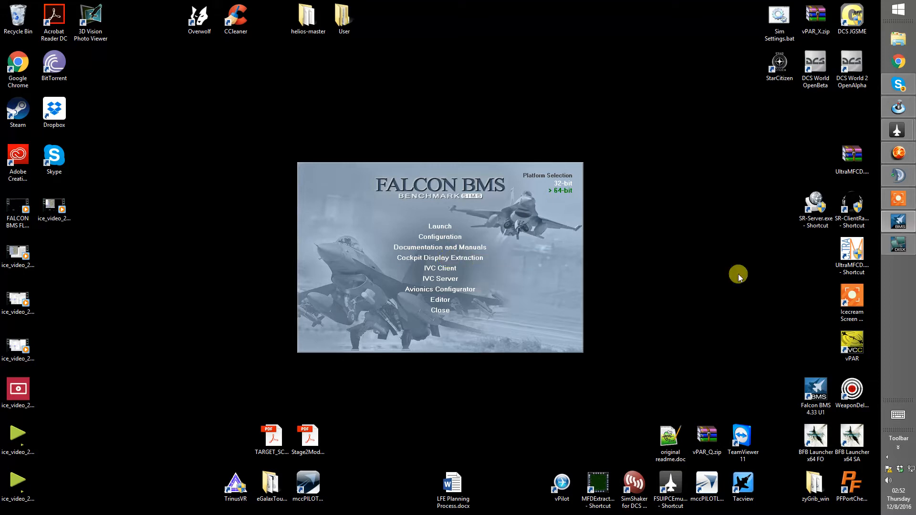
{"action": "left_click", "coordinate": [895, 253]}
{"action": "left_click_drag", "start_coordinate": [419, 209], "coordinate": [533, 99]}
{"action": "left_click", "coordinate": [442, 129]}
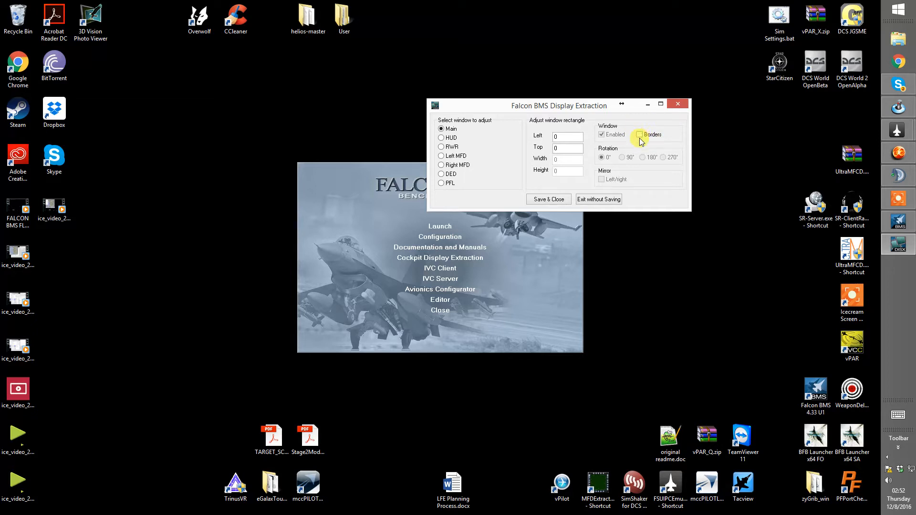
{"action": "left_click", "coordinate": [898, 38]}
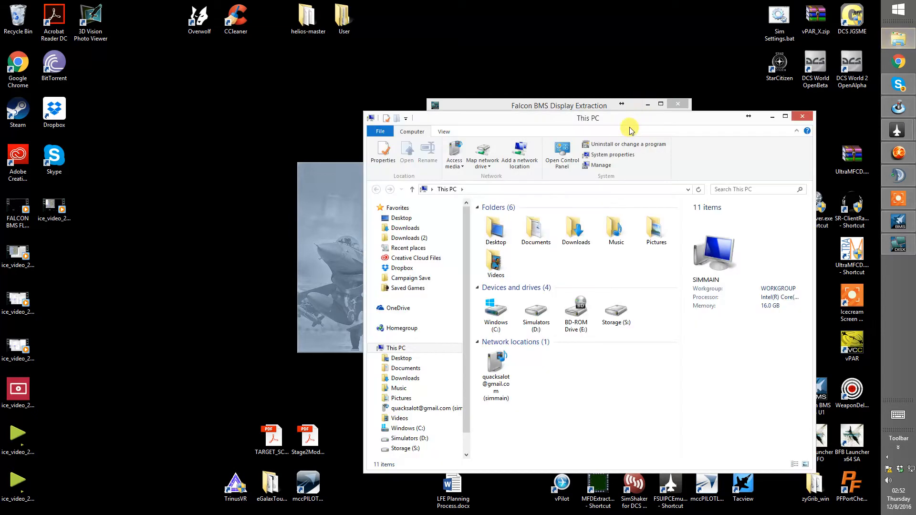
{"action": "left_click_drag", "start_coordinate": [631, 118], "coordinate": [465, 69]}
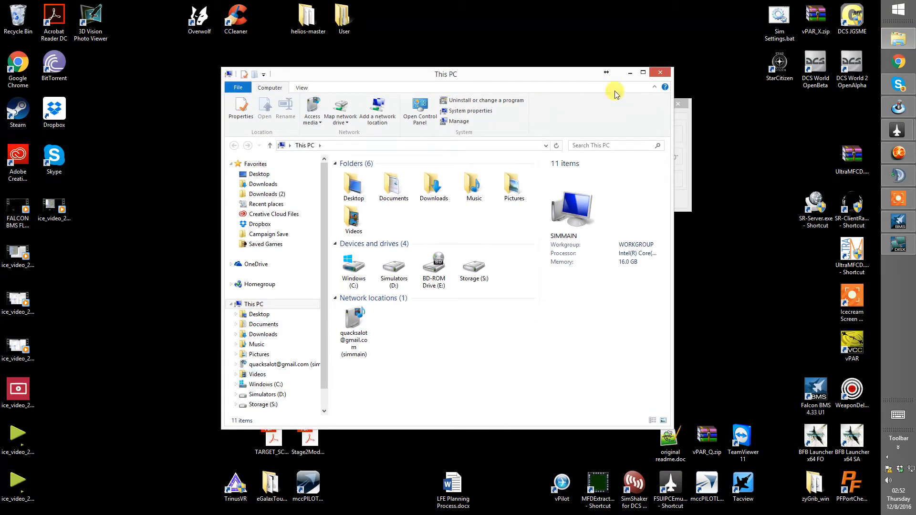
{"action": "left_click_drag", "start_coordinate": [500, 77], "coordinate": [423, 81]}
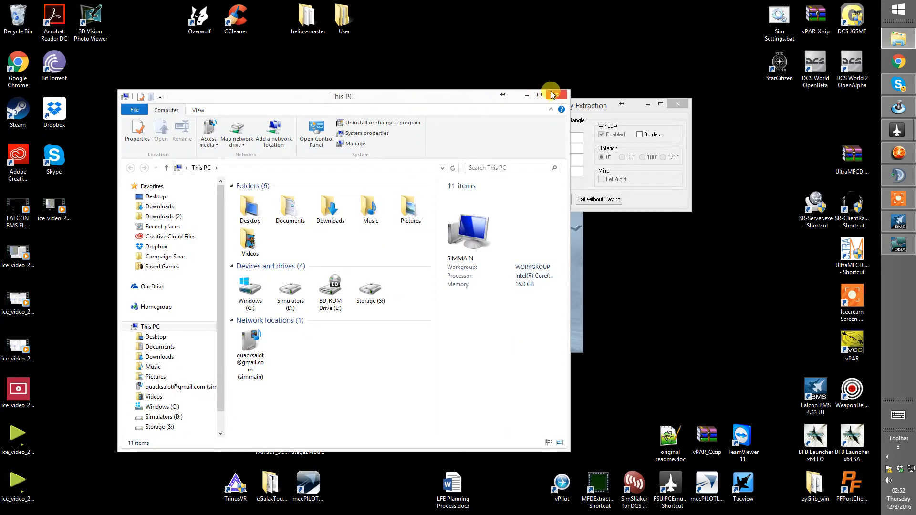
{"action": "left_click", "coordinate": [554, 96]}
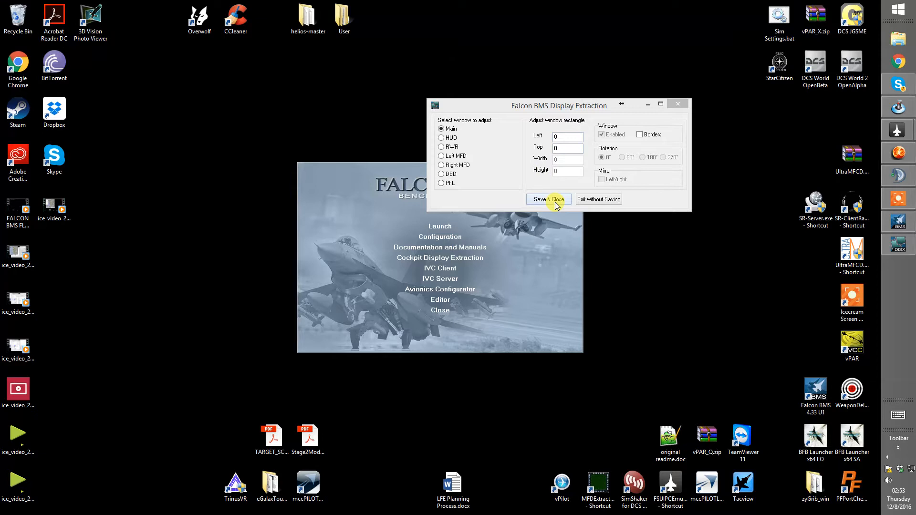
Close the Falcon BMS Display Extraction window and return to the launcher.
{"action": "left_click", "coordinate": [492, 215]}
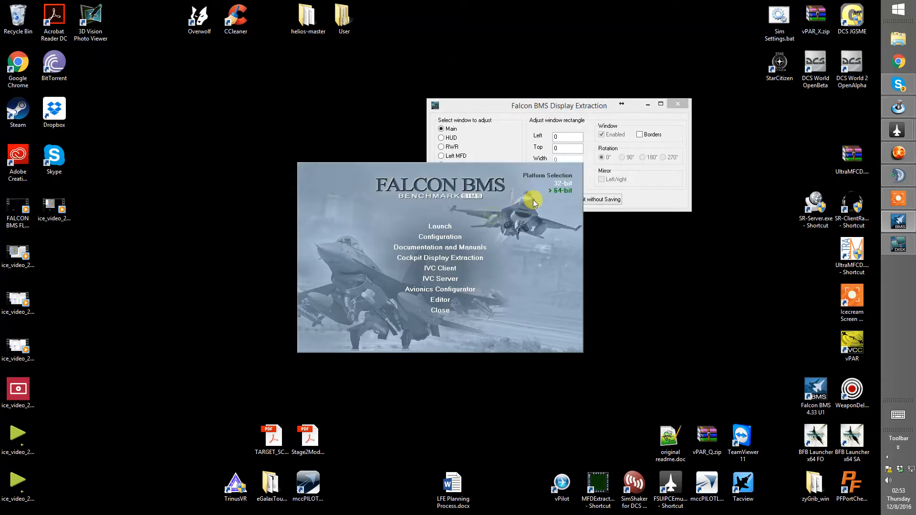
{"action": "double_click", "coordinate": [604, 102]}
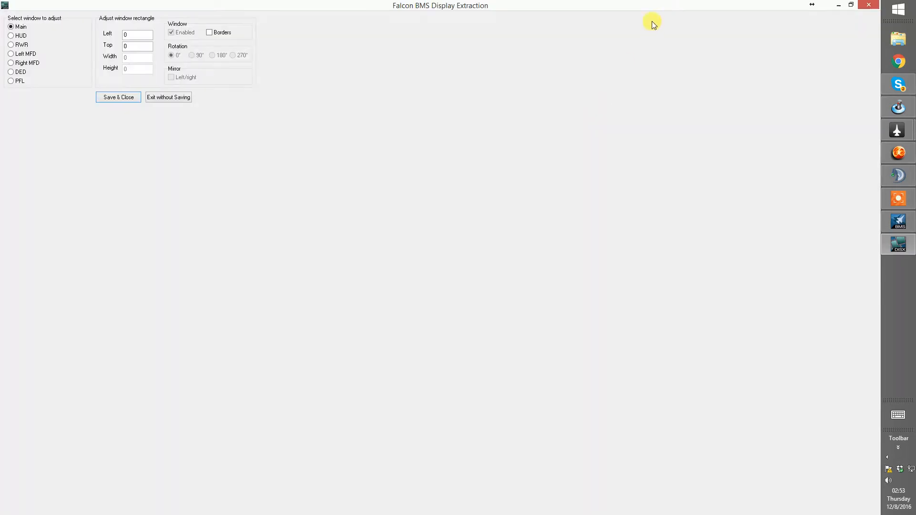
{"action": "double_click", "coordinate": [644, 5]}
{"action": "left_click", "coordinate": [537, 197]}
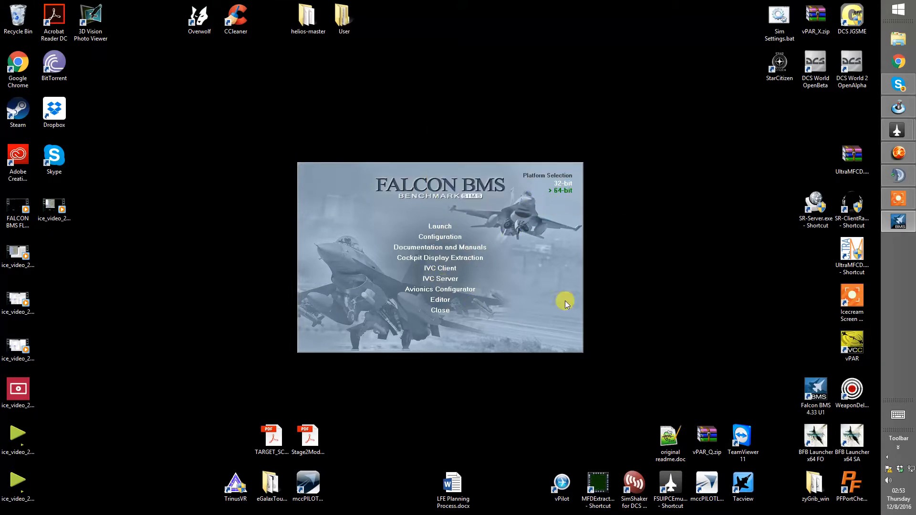
Launch the simulator and confirm its graphics setup with the 1920x1080, 60 Hz resolution.
{"action": "left_click", "coordinate": [439, 227]}
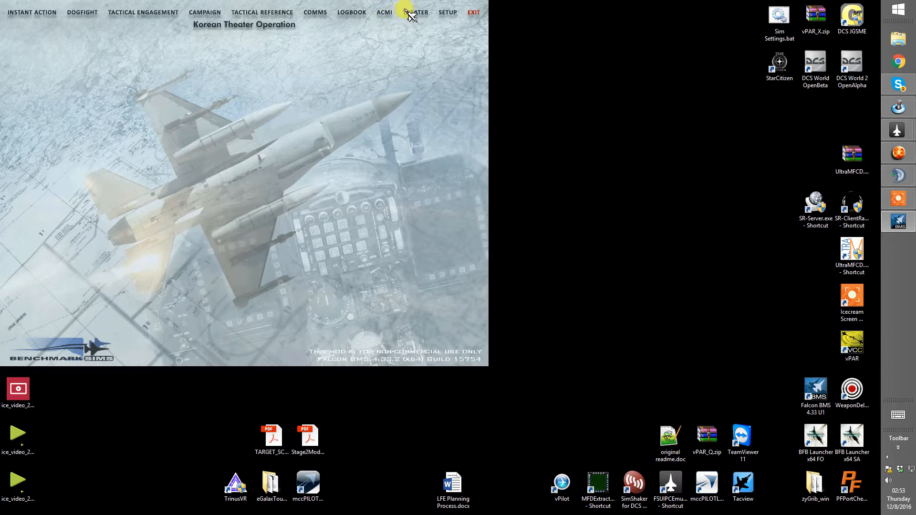
{"action": "left_click", "coordinate": [447, 13]}
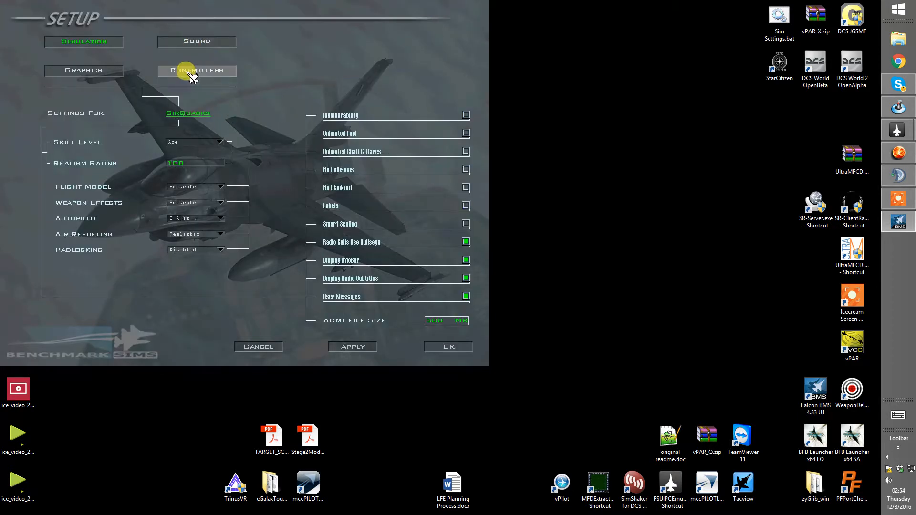
{"action": "left_click", "coordinate": [115, 71]}
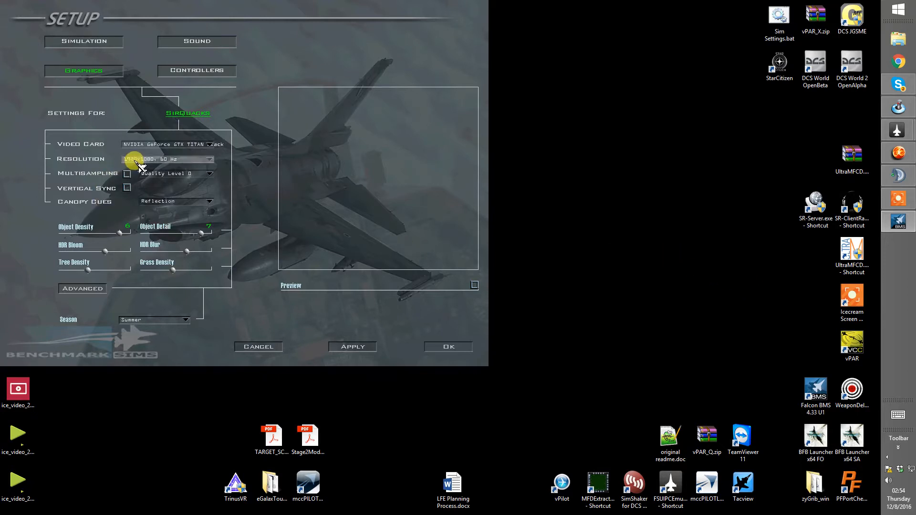
{"action": "left_click", "coordinate": [176, 160]}
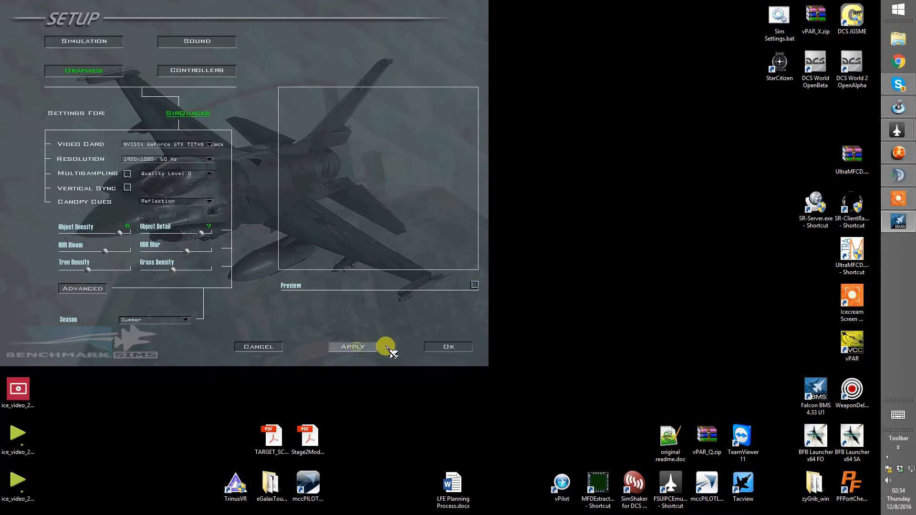
{"action": "left_click", "coordinate": [442, 347]}
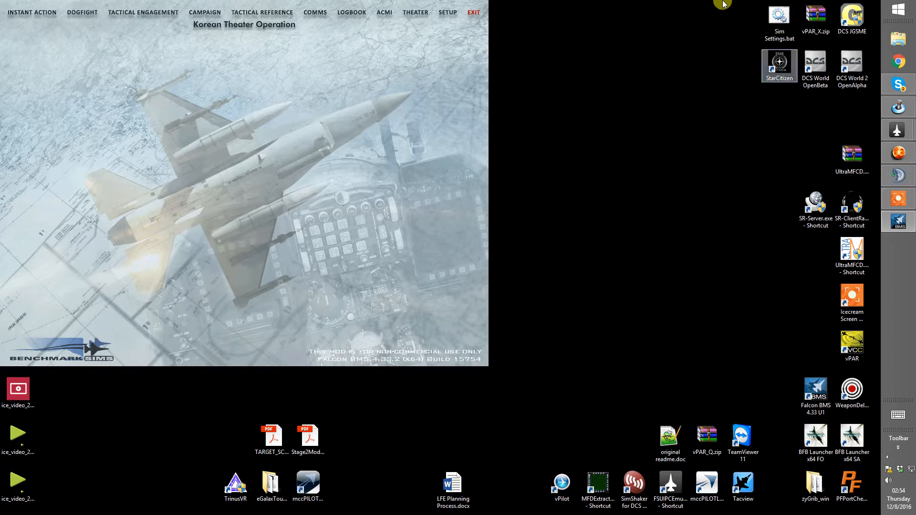
Bring up the TeamSpeak 3 window and place it beside the simulator, then preview Helios Control Center.
{"action": "mouse_move", "coordinate": [899, 175]}
{"action": "left_click", "coordinate": [868, 162]}
{"action": "left_click_drag", "start_coordinate": [613, 21], "coordinate": [615, 13]}
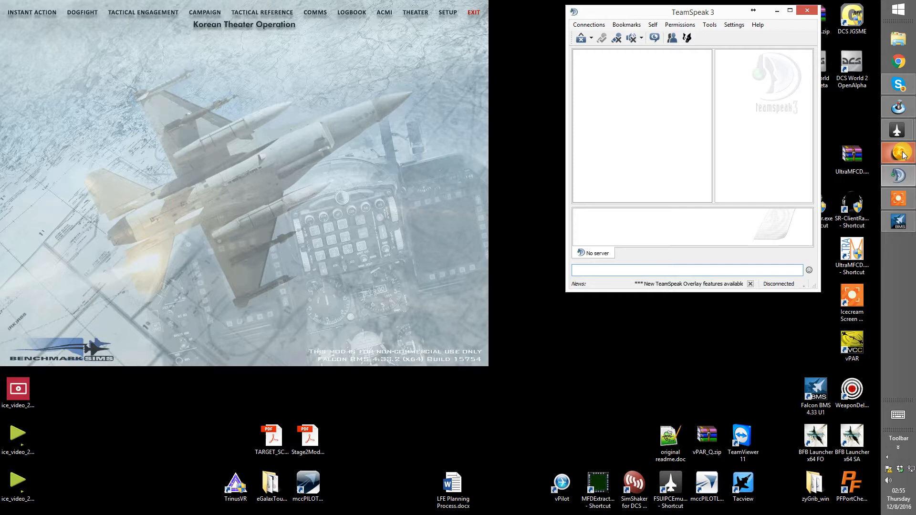
{"action": "mouse_move", "coordinate": [902, 138]}
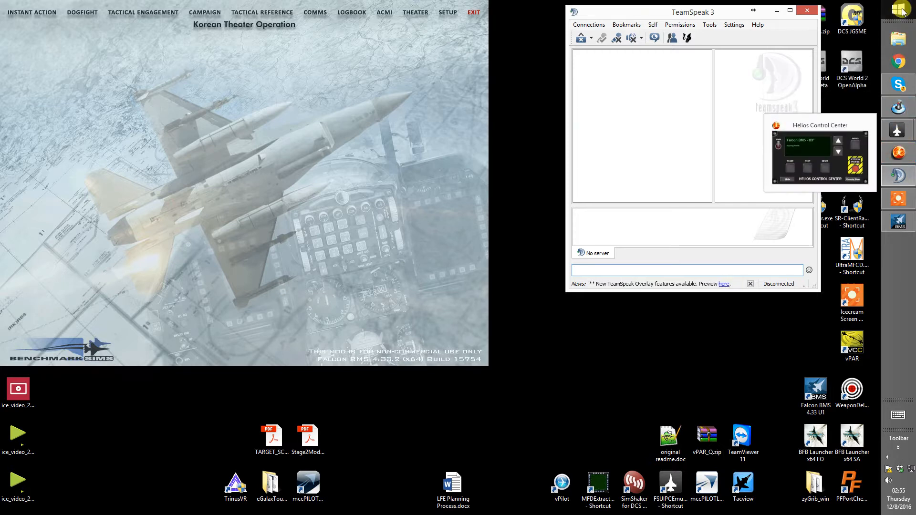
Open Weapon Delivery Planner, check the Falcon location in its settings and apply them.
{"action": "double_click", "coordinate": [849, 402]}
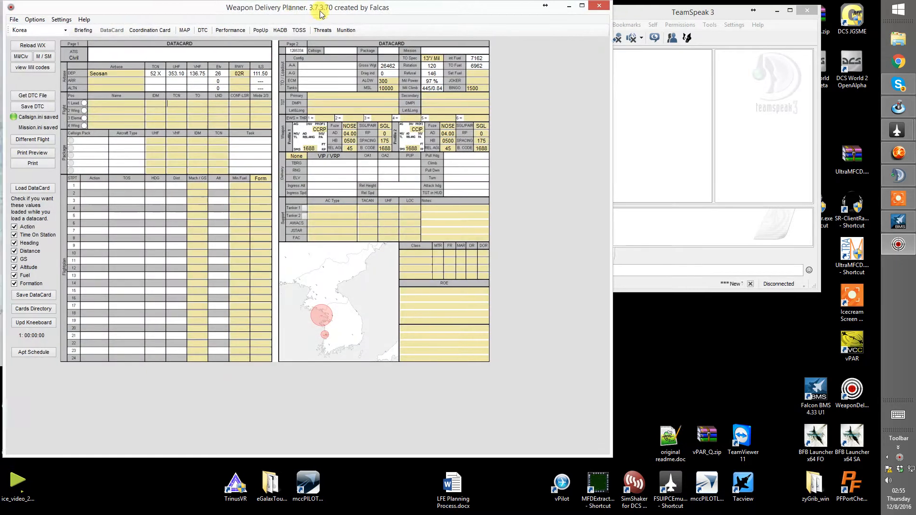
{"action": "left_click_drag", "start_coordinate": [306, 7], "coordinate": [521, 37]}
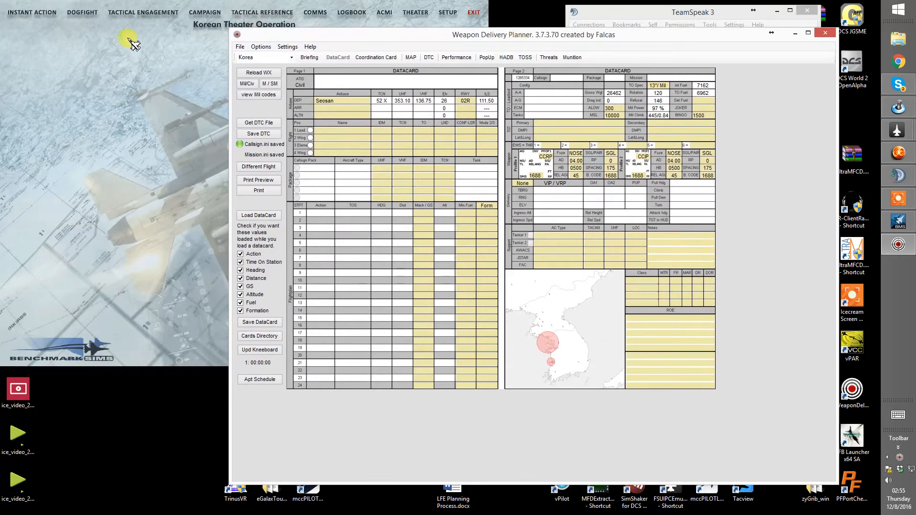
{"action": "left_click", "coordinate": [286, 47]}
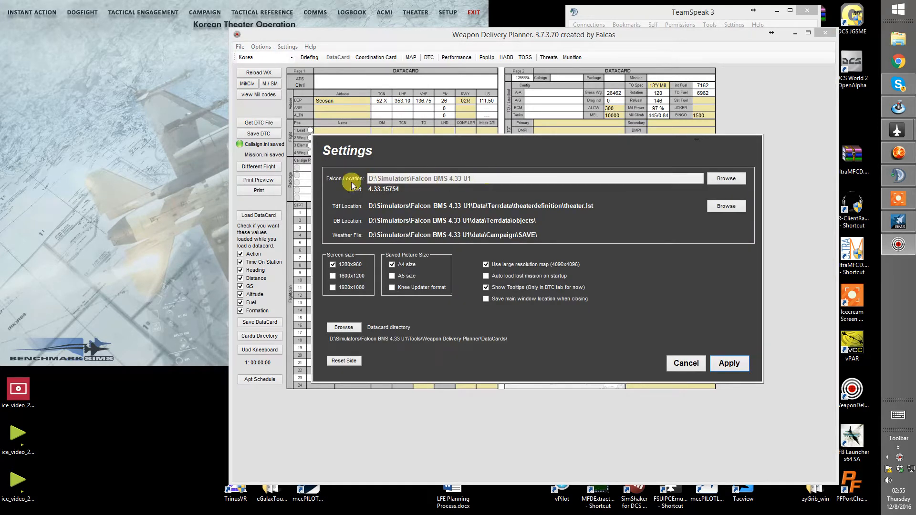
{"action": "left_click", "coordinate": [719, 363]}
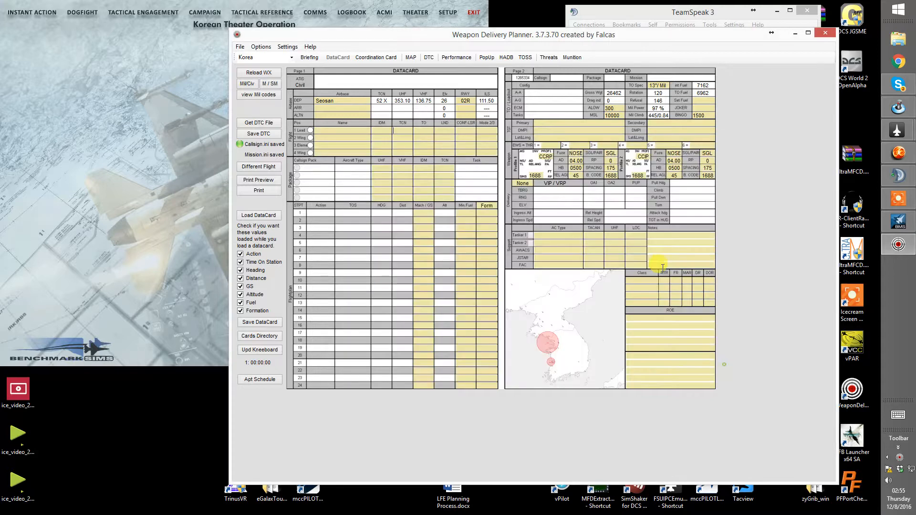
Load the pilot's Callsign.ini file from the User\Config folder into the planner's DTC page.
{"action": "left_click", "coordinate": [427, 58]}
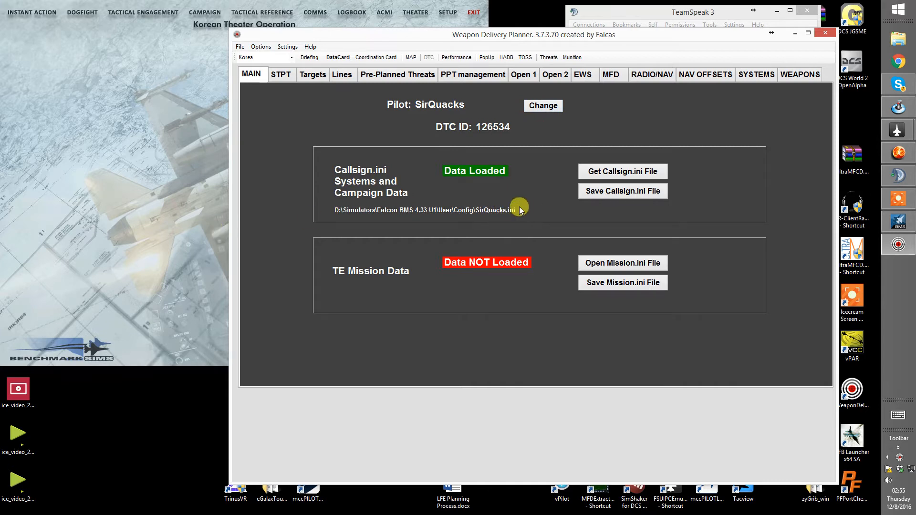
{"action": "left_click", "coordinate": [627, 172]}
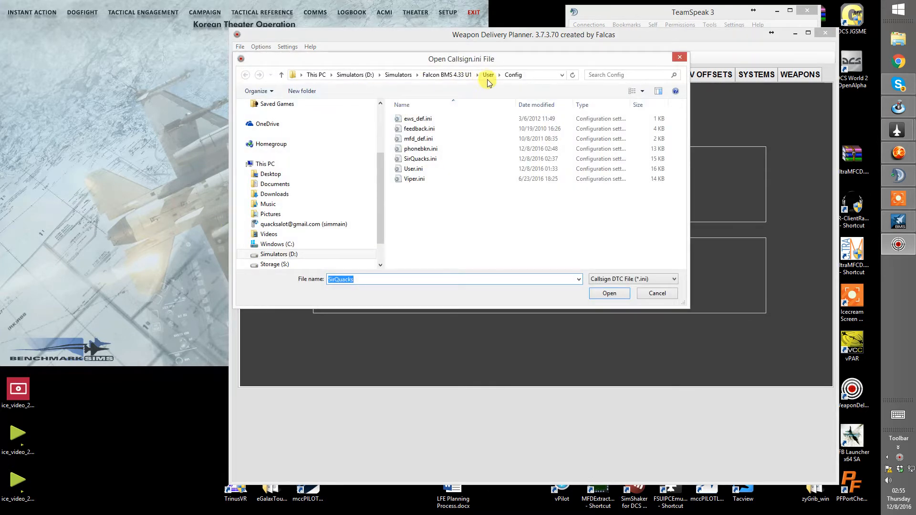
{"action": "double_click", "coordinate": [419, 159]}
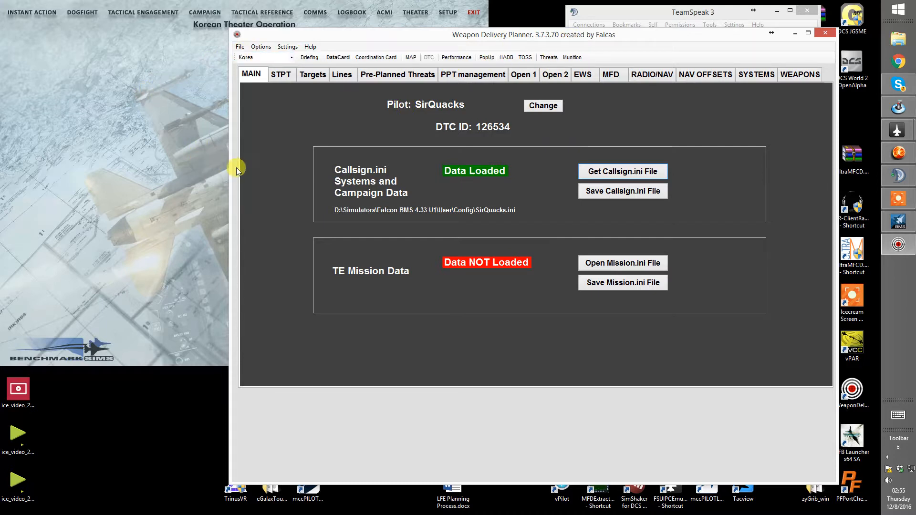
Switch to Falcon BMS and commit to the saved tactical engagement "Stuff".
{"action": "left_click", "coordinate": [154, 159]}
{"action": "left_click", "coordinate": [149, 11]}
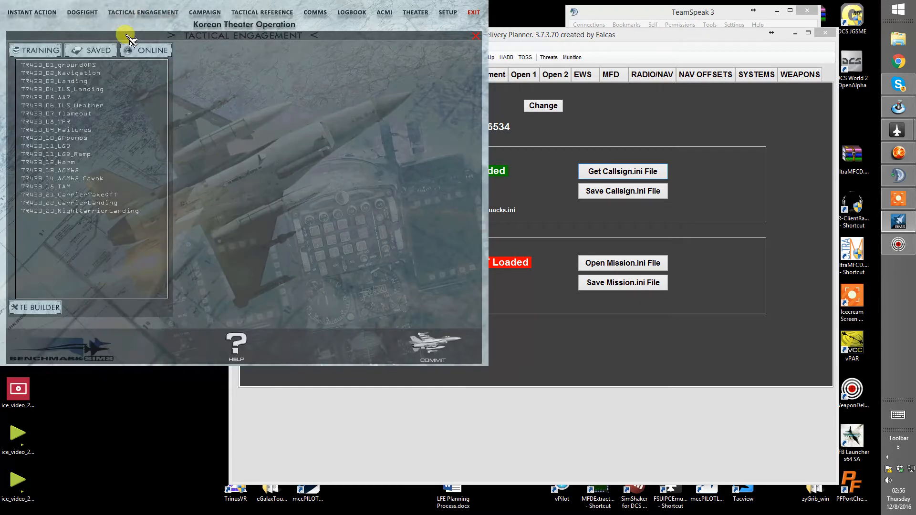
{"action": "left_click", "coordinate": [93, 50]}
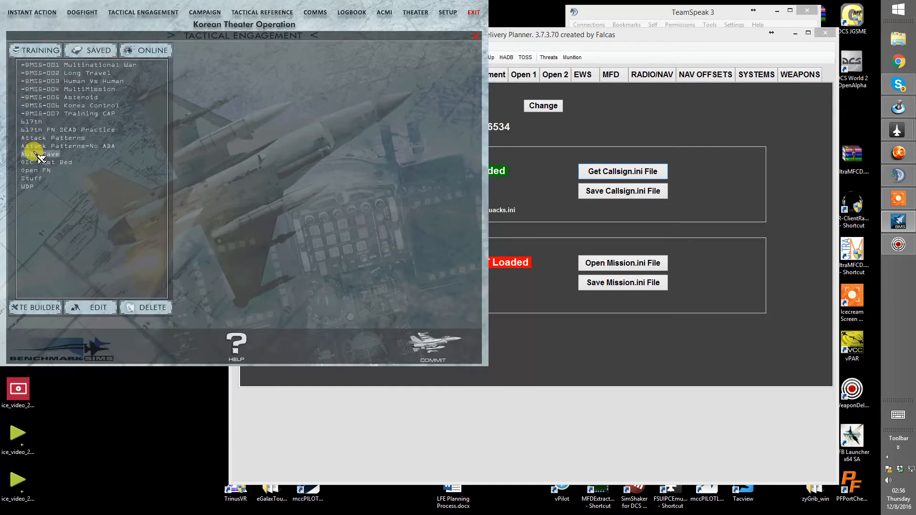
{"action": "left_click", "coordinate": [43, 179]}
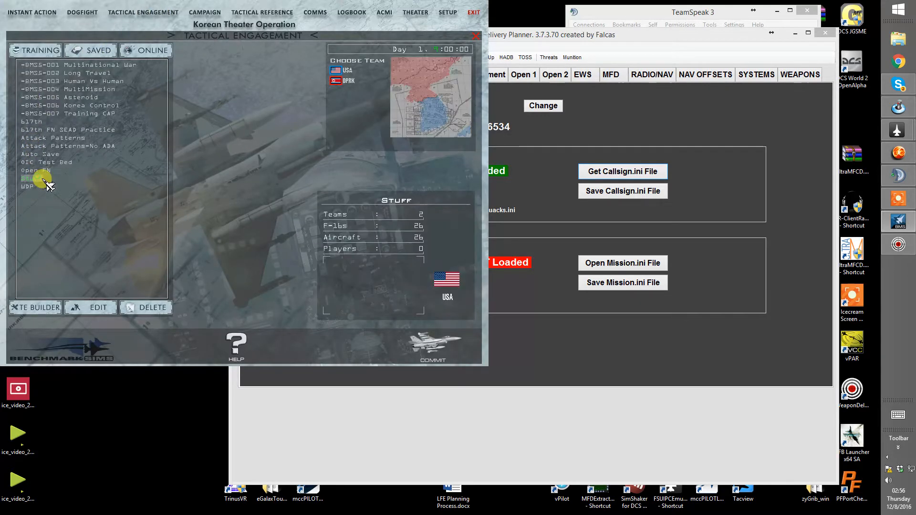
{"action": "left_click", "coordinate": [448, 353]}
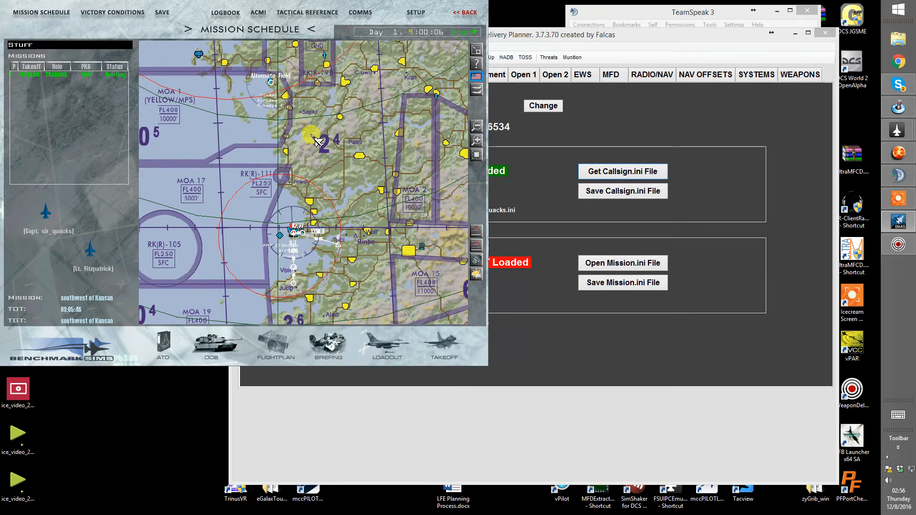
Examine the mission map around Kunsan, the alternate field and the preplanned threat rings at several scales.
{"action": "left_click_drag", "start_coordinate": [313, 136], "coordinate": [298, 229]}
{"action": "scroll", "coordinate": [298, 229], "scroll_direction": "down", "scroll_amount": 3}
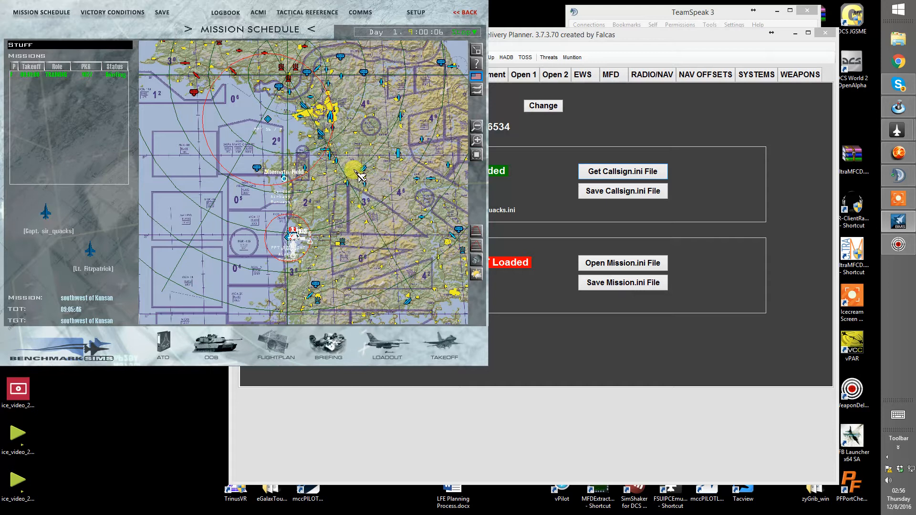
{"action": "left_click_drag", "start_coordinate": [226, 269], "coordinate": [257, 193]}
{"action": "scroll", "coordinate": [258, 191], "scroll_direction": "up", "scroll_amount": 4}
{"action": "scroll", "coordinate": [310, 162], "scroll_direction": "down", "scroll_amount": 2}
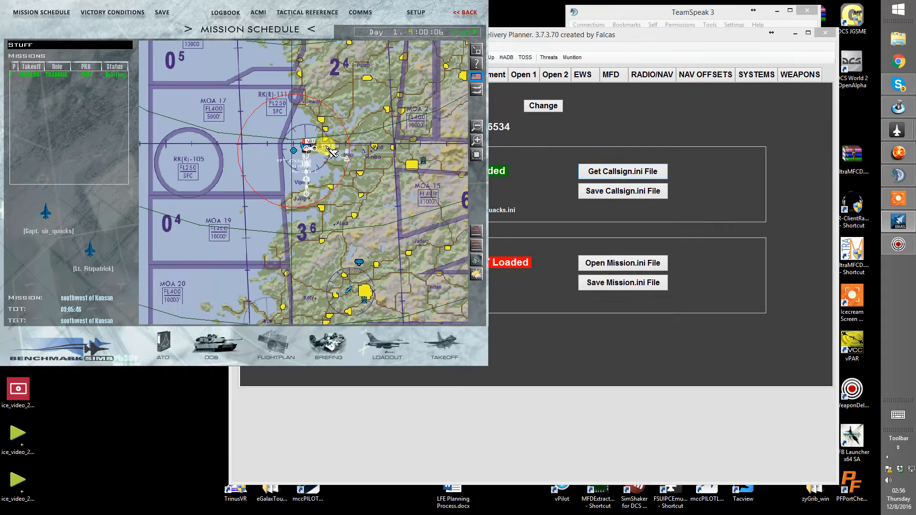
{"action": "scroll", "coordinate": [366, 133], "scroll_direction": "up", "scroll_amount": 3}
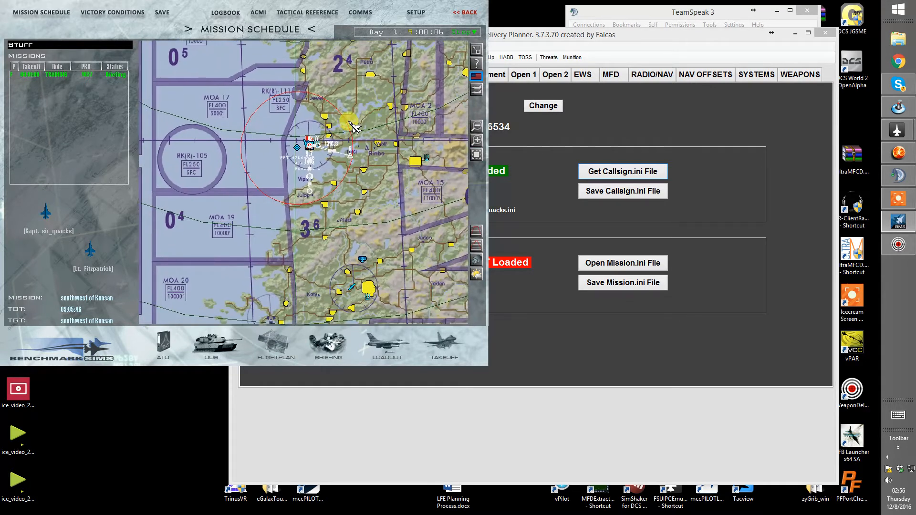
{"action": "scroll", "coordinate": [335, 173], "scroll_direction": "up", "scroll_amount": 3}
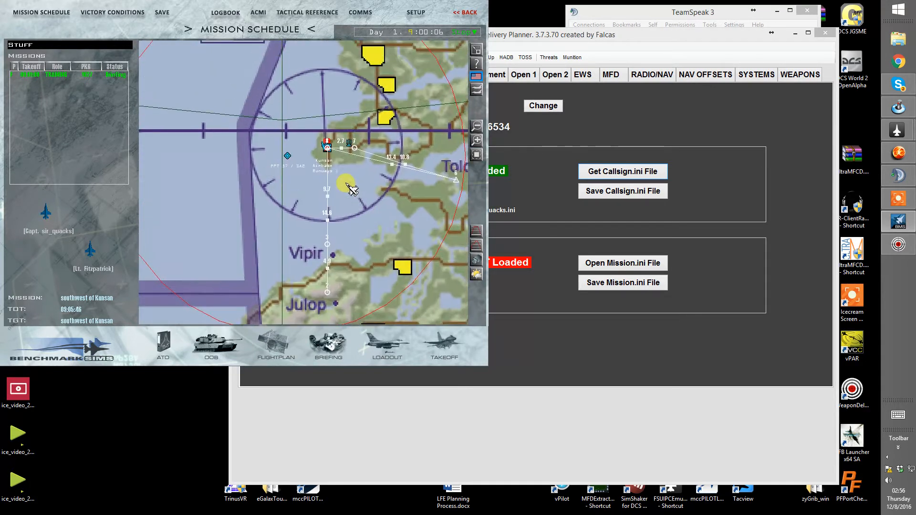
{"action": "scroll", "coordinate": [341, 182], "scroll_direction": "down", "scroll_amount": 2}
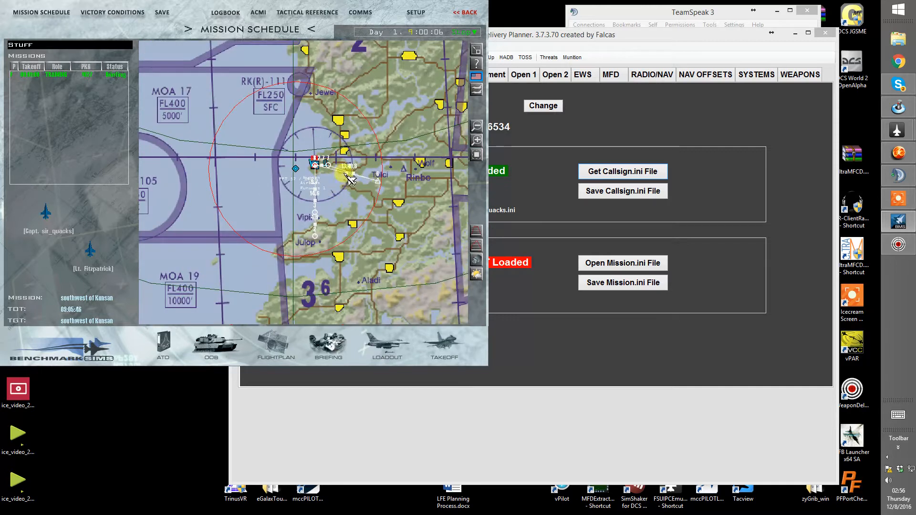
{"action": "scroll", "coordinate": [351, 210], "scroll_direction": "up", "scroll_amount": 2}
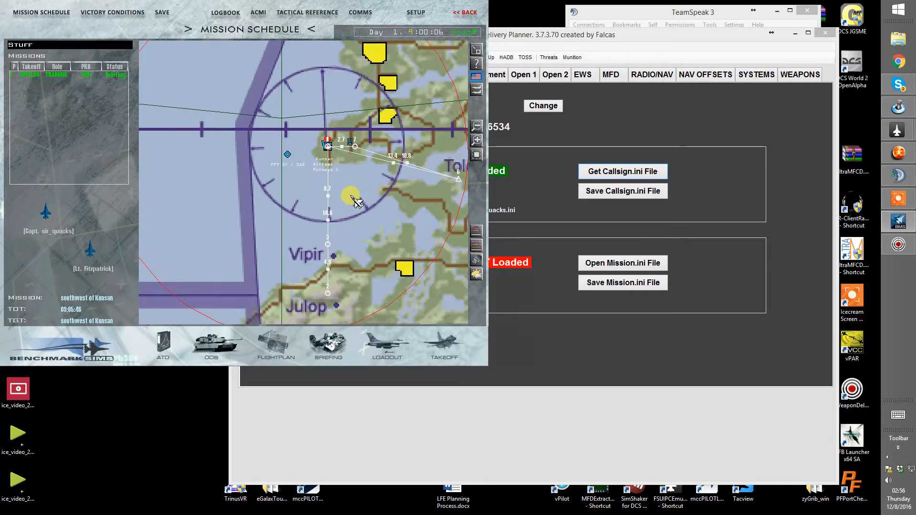
{"action": "scroll", "coordinate": [305, 186], "scroll_direction": "down", "scroll_amount": 1}
{"action": "scroll", "coordinate": [288, 178], "scroll_direction": "up", "scroll_amount": 1}
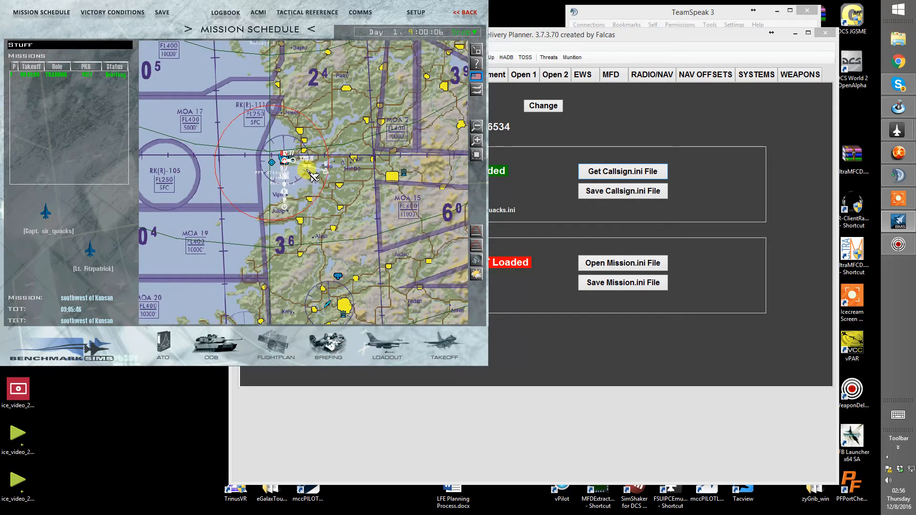
{"action": "scroll", "coordinate": [313, 183], "scroll_direction": "up", "scroll_amount": 1}
{"action": "scroll", "coordinate": [317, 200], "scroll_direction": "down", "scroll_amount": 2}
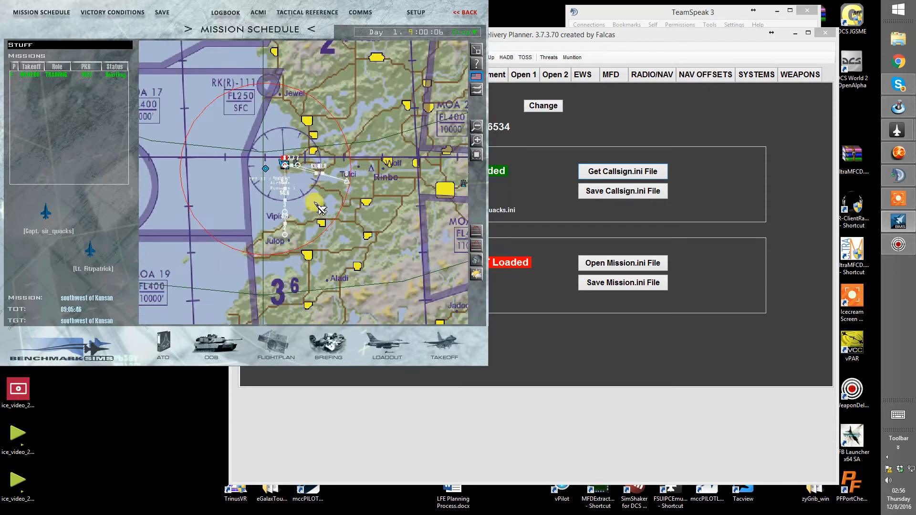
{"action": "scroll", "coordinate": [305, 188], "scroll_direction": "down", "scroll_amount": 2}
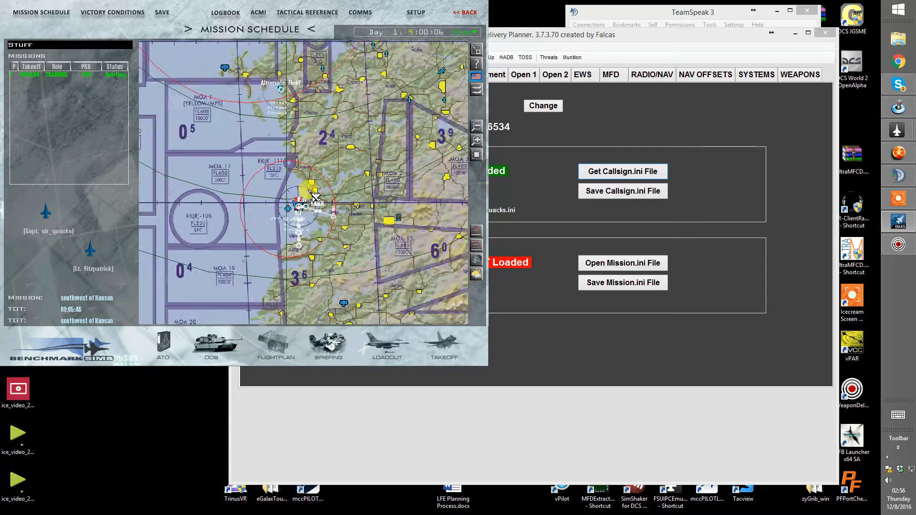
{"action": "left_click_drag", "start_coordinate": [272, 77], "coordinate": [275, 148]}
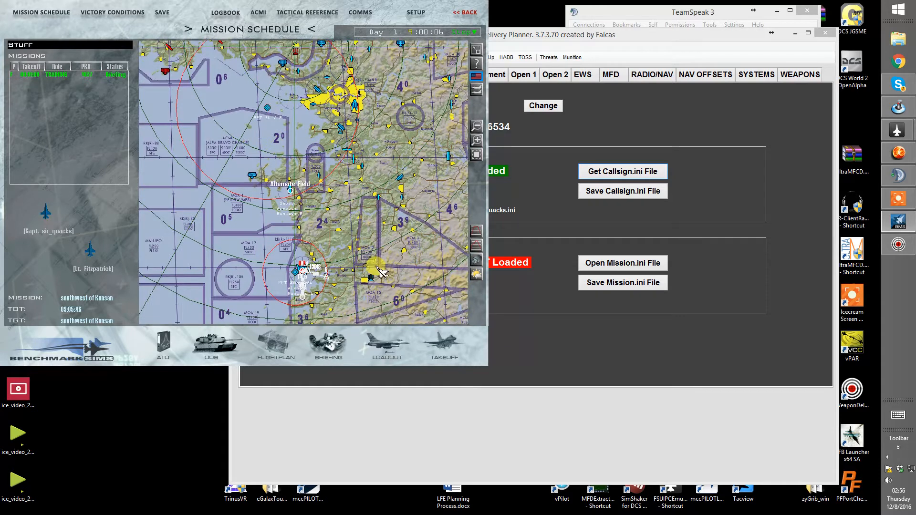
{"action": "left_click_drag", "start_coordinate": [369, 224], "coordinate": [348, 134]}
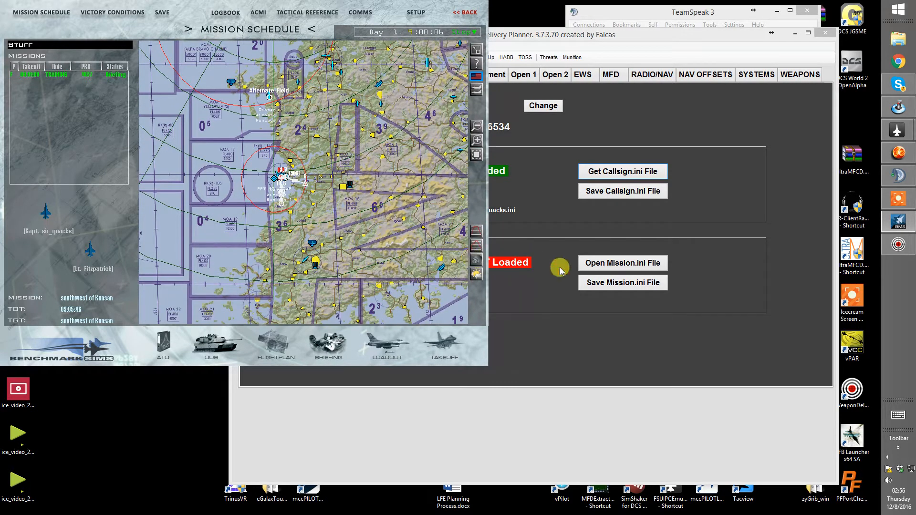
Review the saved engagements in the Save Engagement dialog and close it without saving.
{"action": "left_click", "coordinate": [559, 282]}
{"action": "left_click", "coordinate": [153, 130]}
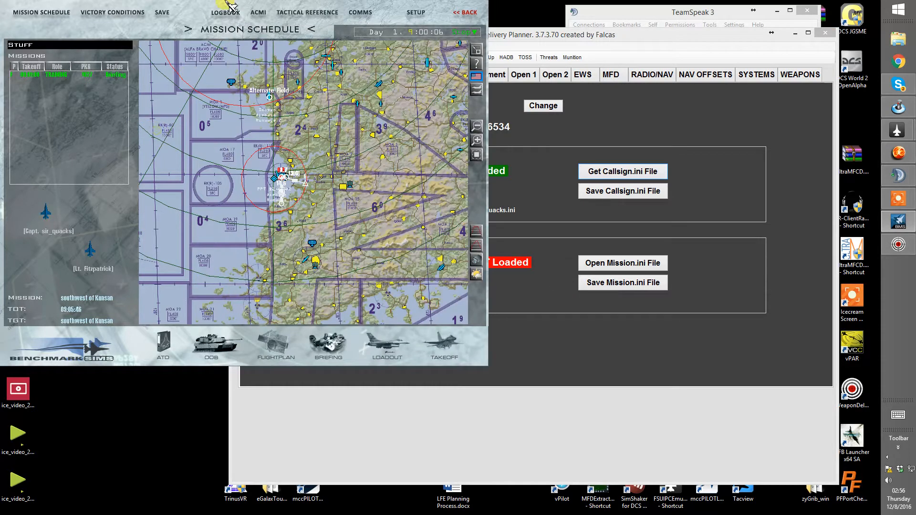
{"action": "left_click", "coordinate": [163, 14]}
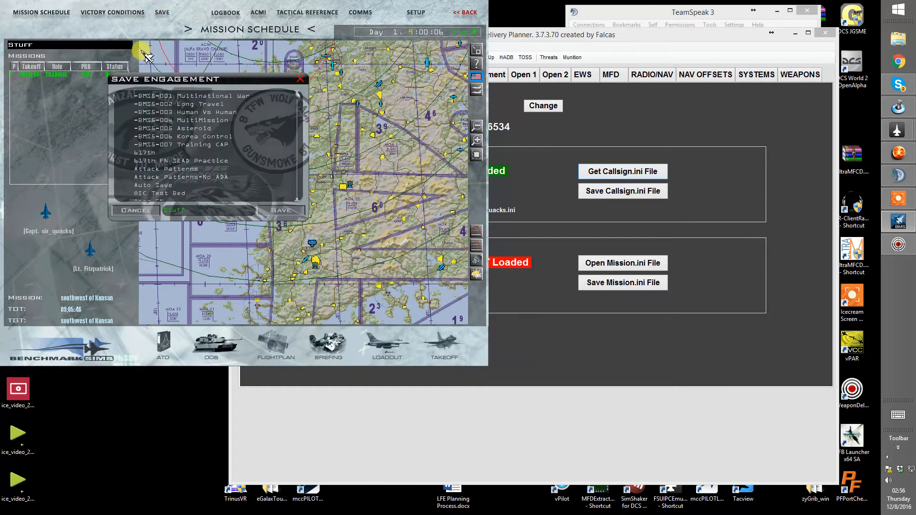
{"action": "scroll", "coordinate": [174, 184], "scroll_direction": "down", "scroll_amount": 1}
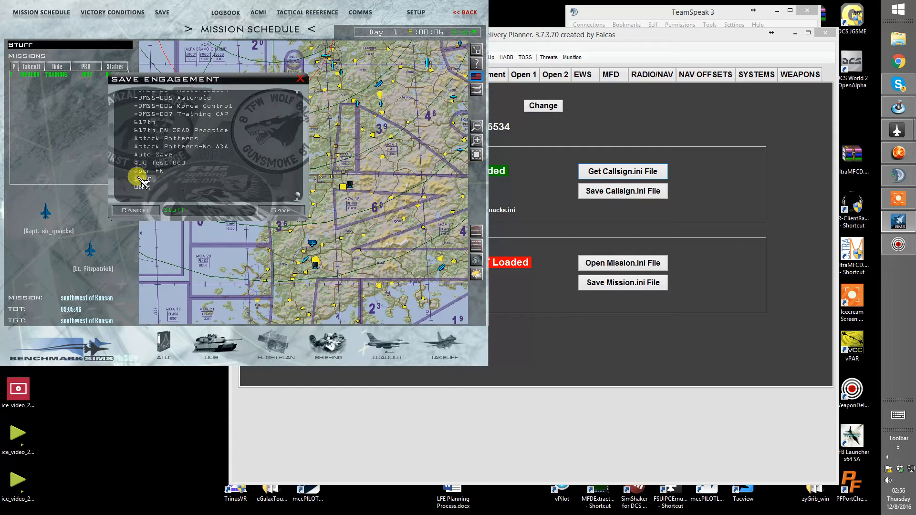
{"action": "left_click", "coordinate": [153, 114]}
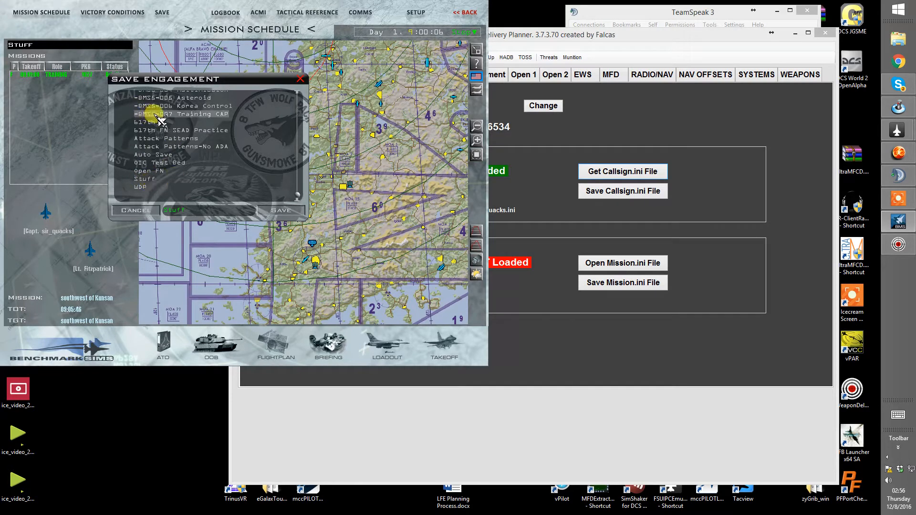
{"action": "left_click", "coordinate": [302, 81]}
Check the Data Cartridge window with its load and save options, and close it.
{"action": "left_click_drag", "start_coordinate": [332, 134], "coordinate": [348, 221]}
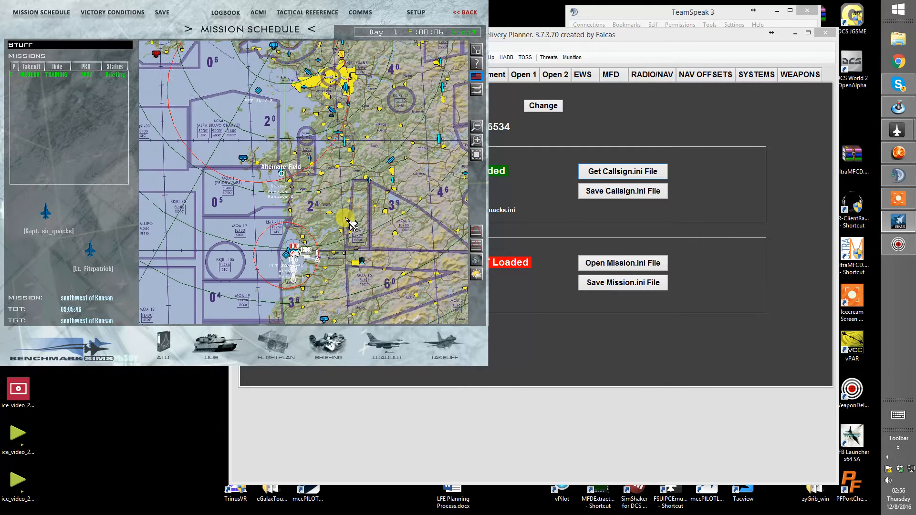
{"action": "left_click", "coordinate": [476, 260]}
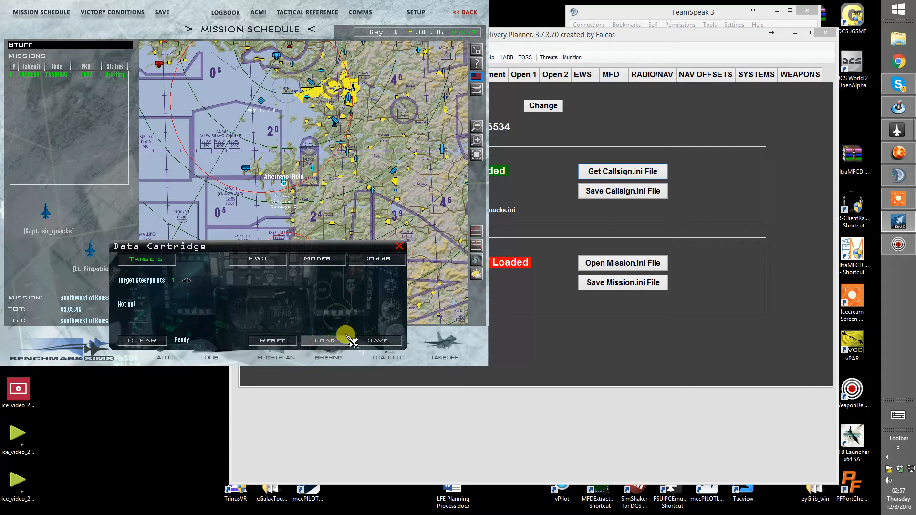
{"action": "left_click", "coordinate": [402, 251]}
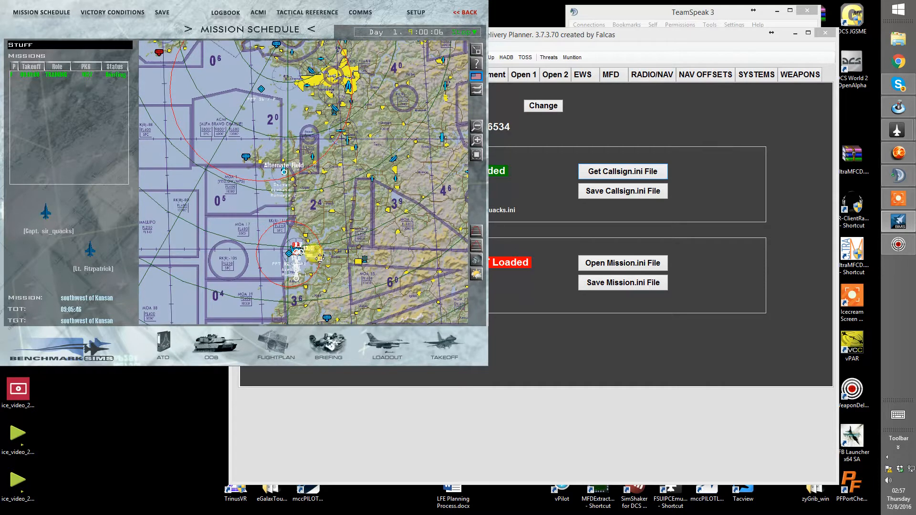
Relocate the flight's steerpoint 6 north of Kunsan near Patro and steerpoint 7 east near Rinbo, and close the package window.
{"action": "scroll", "coordinate": [308, 270], "scroll_direction": "up", "scroll_amount": 4}
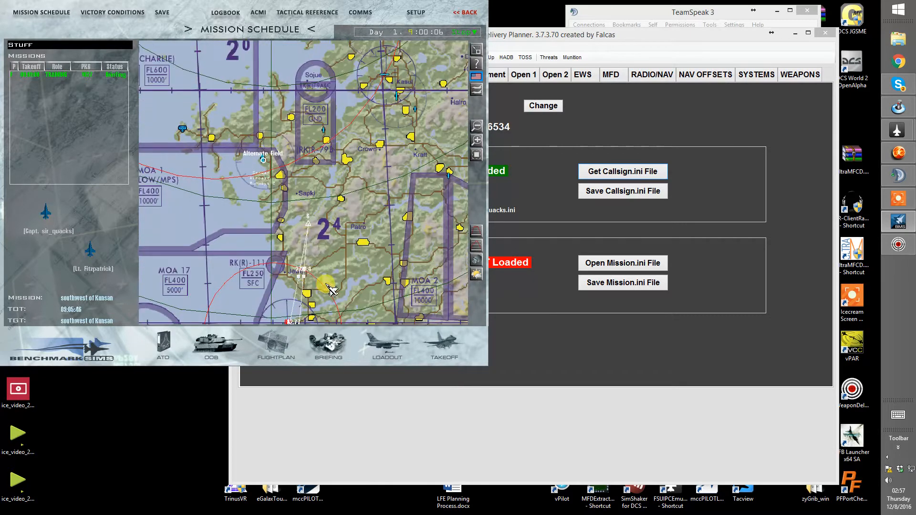
{"action": "left_click_drag", "start_coordinate": [380, 251], "coordinate": [348, 235]}
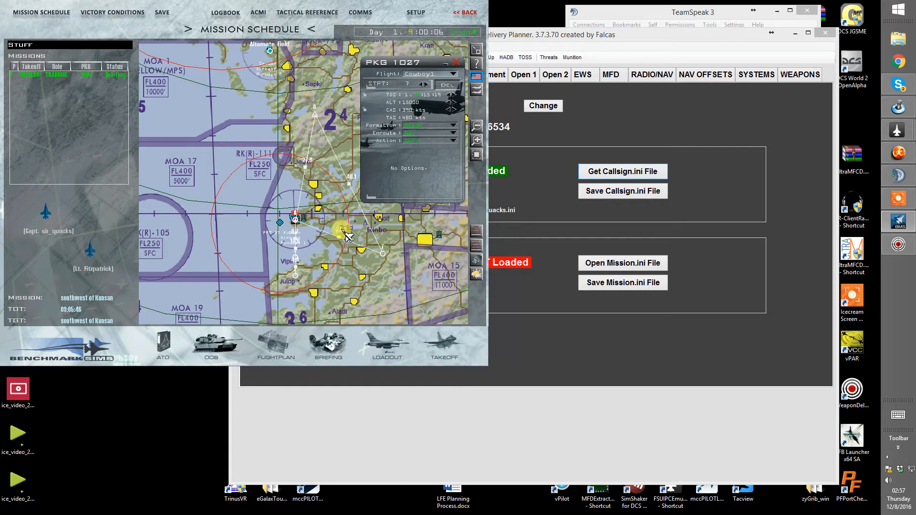
{"action": "left_click", "coordinate": [458, 65]}
Save the Data Cartridge for the edited flight plan and close it.
{"action": "scroll", "coordinate": [357, 164], "scroll_direction": "down", "scroll_amount": 2}
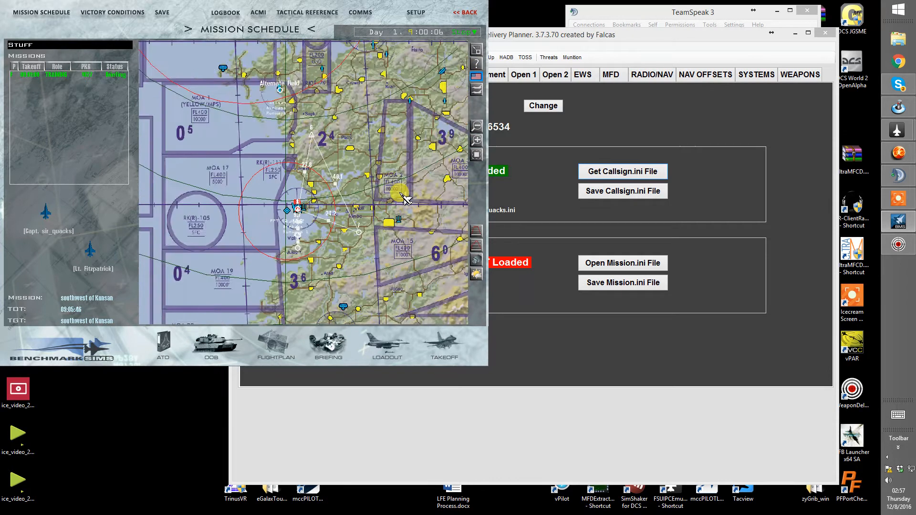
{"action": "left_click", "coordinate": [473, 267]}
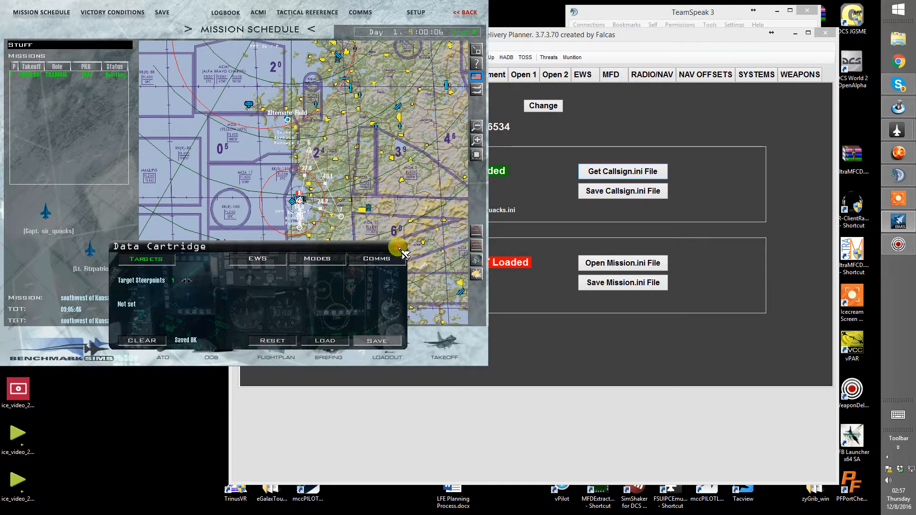
{"action": "left_click", "coordinate": [401, 250]}
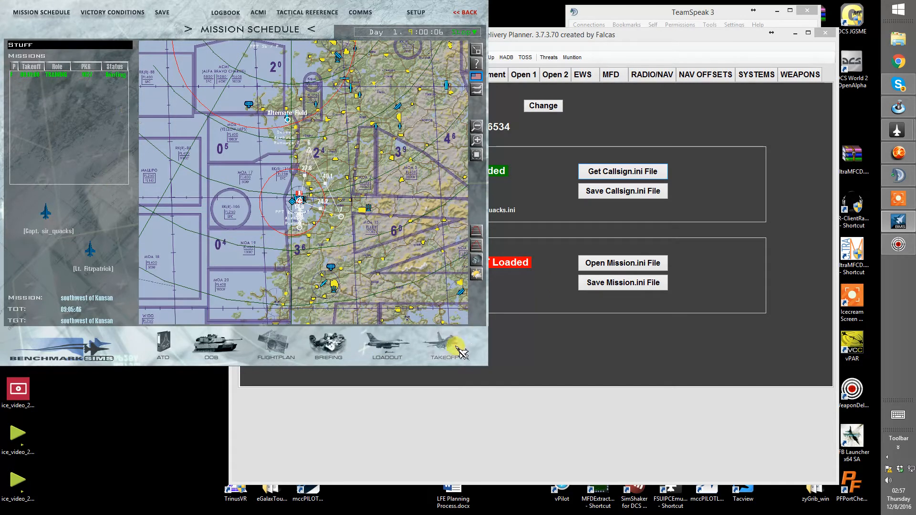
Delete the preplanned threat steerpoints northwest of the alternate field and beside Kunsan from the map.
{"action": "left_click_drag", "start_coordinate": [371, 184], "coordinate": [362, 227]}
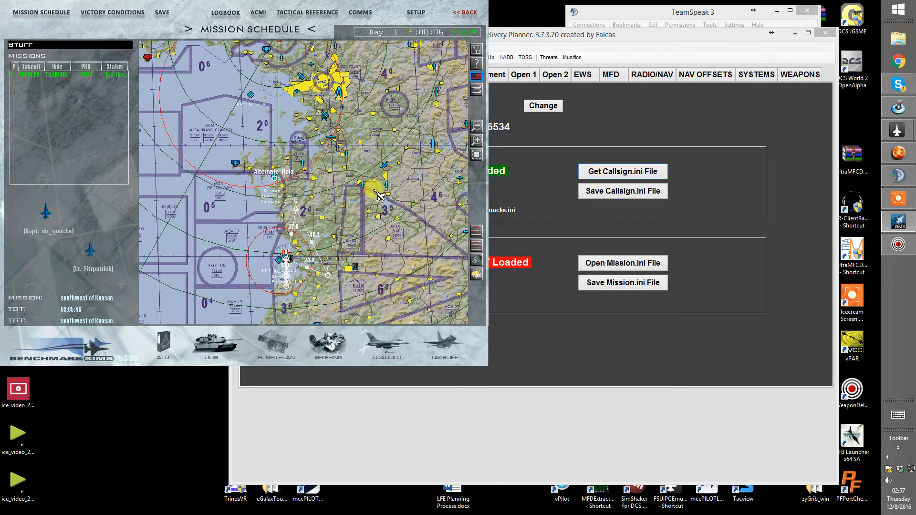
{"action": "right_click", "coordinate": [255, 95]}
{"action": "left_click", "coordinate": [272, 119]}
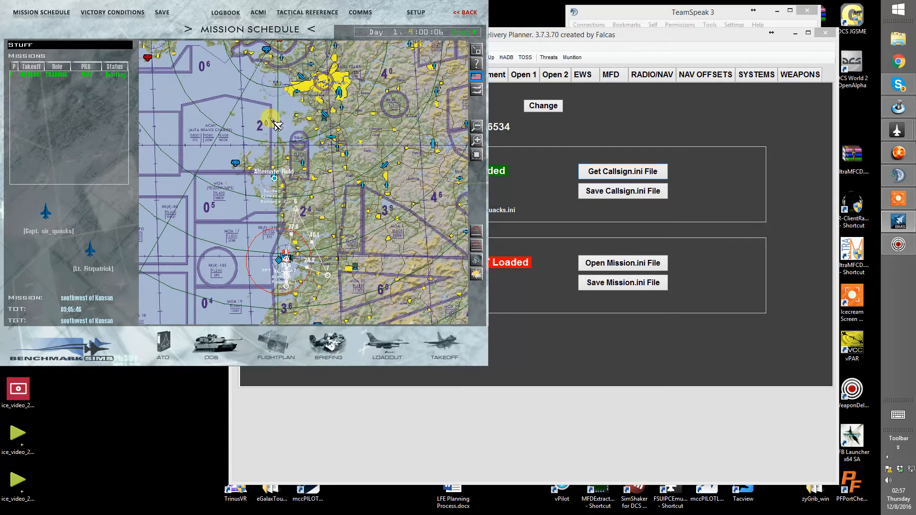
{"action": "right_click", "coordinate": [282, 266]}
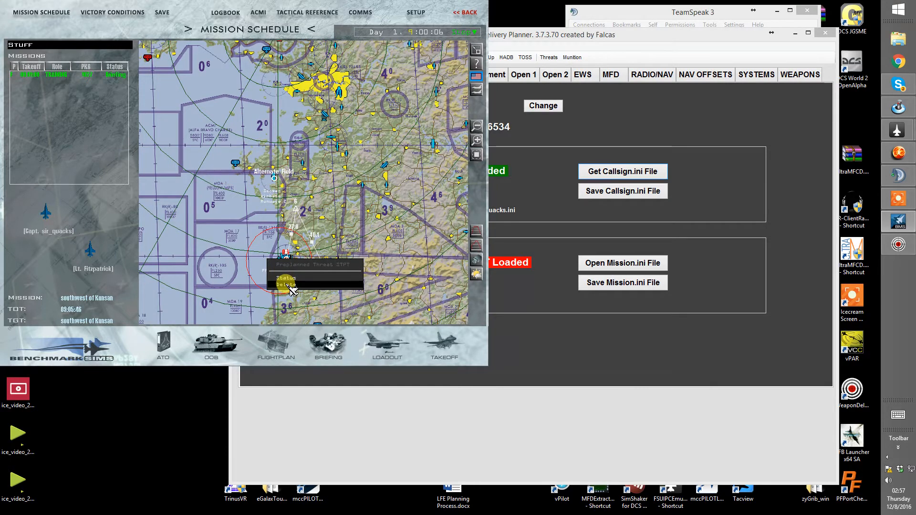
{"action": "left_click", "coordinate": [290, 286]}
{"action": "left_click", "coordinate": [462, 64]}
Commit the flight to takeoff and enter the cockpit with the Taxiway start.
{"action": "left_click_drag", "start_coordinate": [443, 91], "coordinate": [345, 161]}
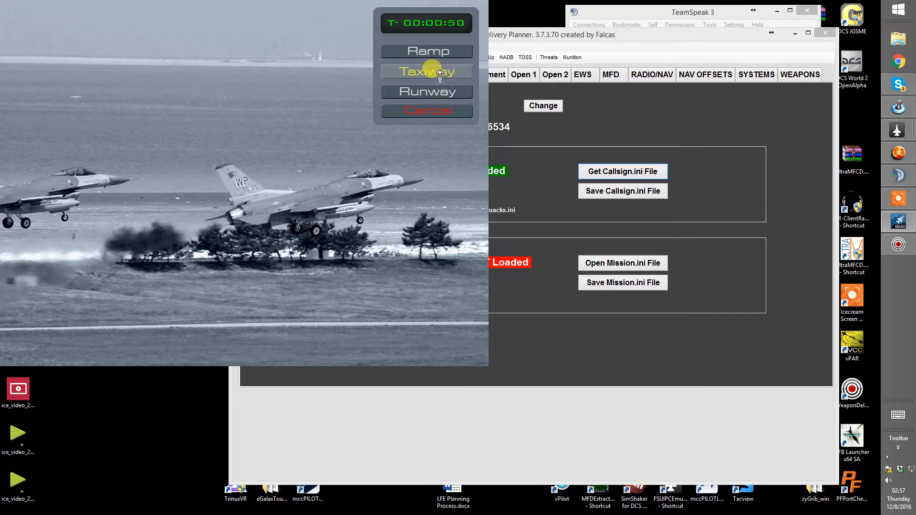
{"action": "left_click", "coordinate": [426, 71]}
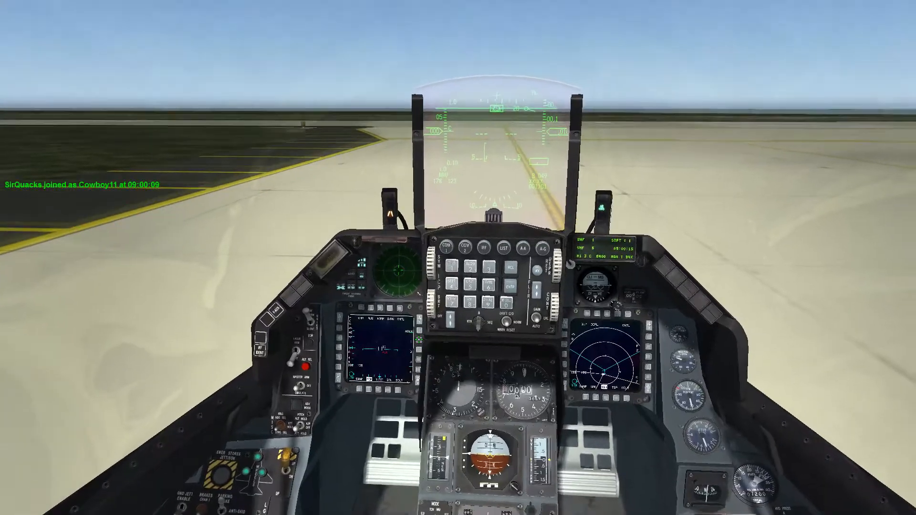
Switch from the cockpit to Weapon Delivery Planner and show its DataCard page.
{"action": "key", "text": "alt+Tab"}
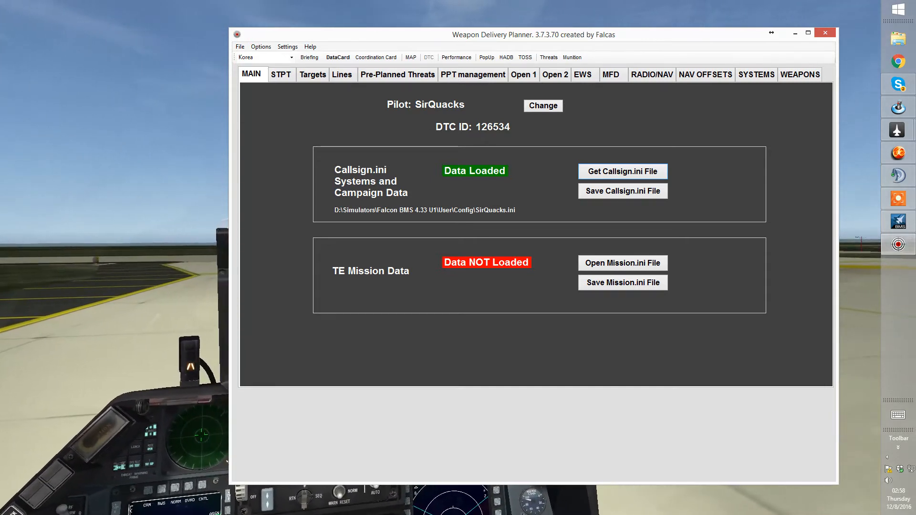
{"action": "key", "text": "alt+Tab"}
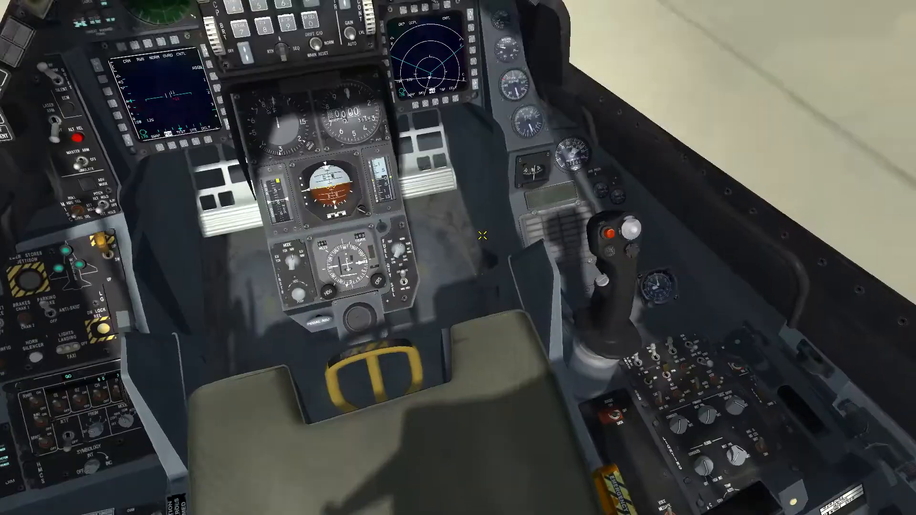
{"action": "key", "text": "alt+Tab"}
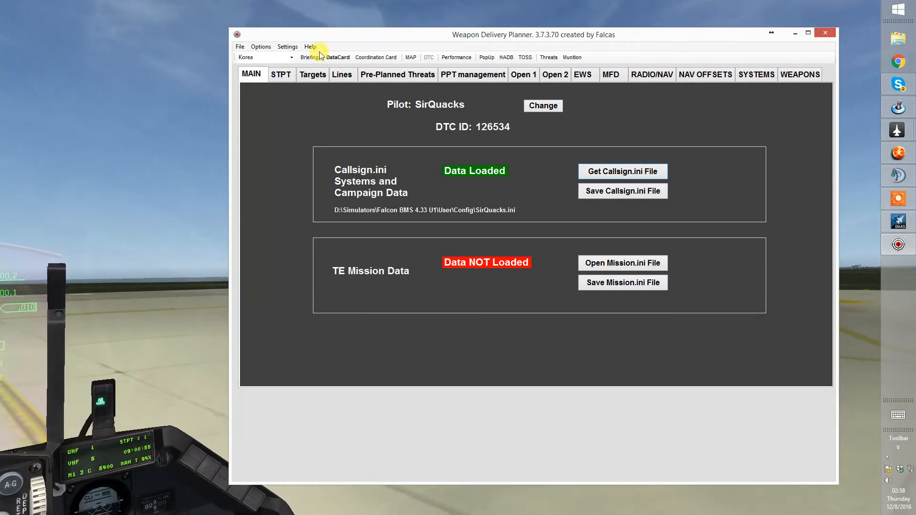
{"action": "left_click", "coordinate": [336, 57]}
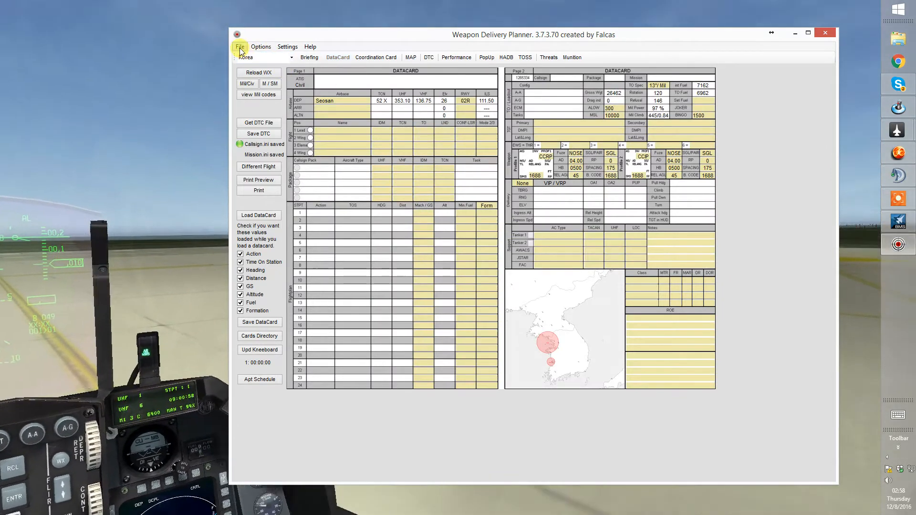
Open the recent mission WDP.tac from the Campaign\Save folder and bring its package selection window to the front.
{"action": "left_click", "coordinate": [239, 47]}
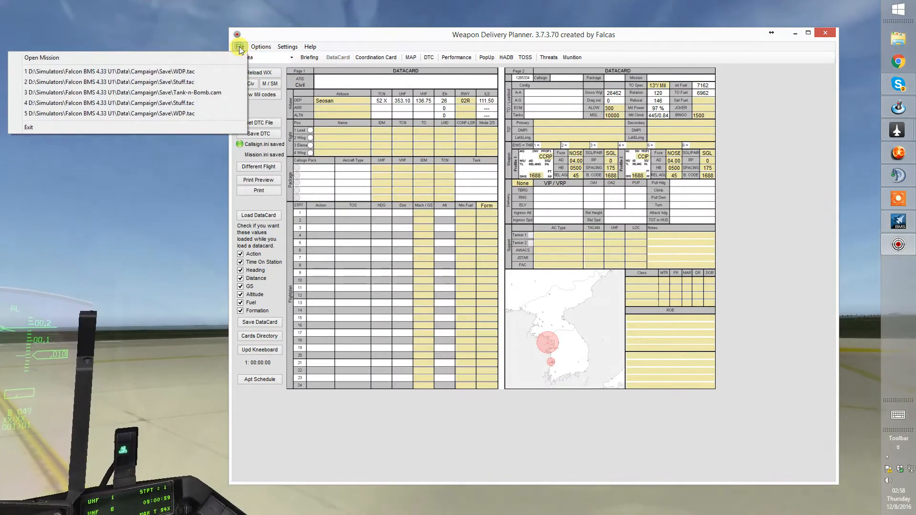
{"action": "left_click", "coordinate": [186, 72]}
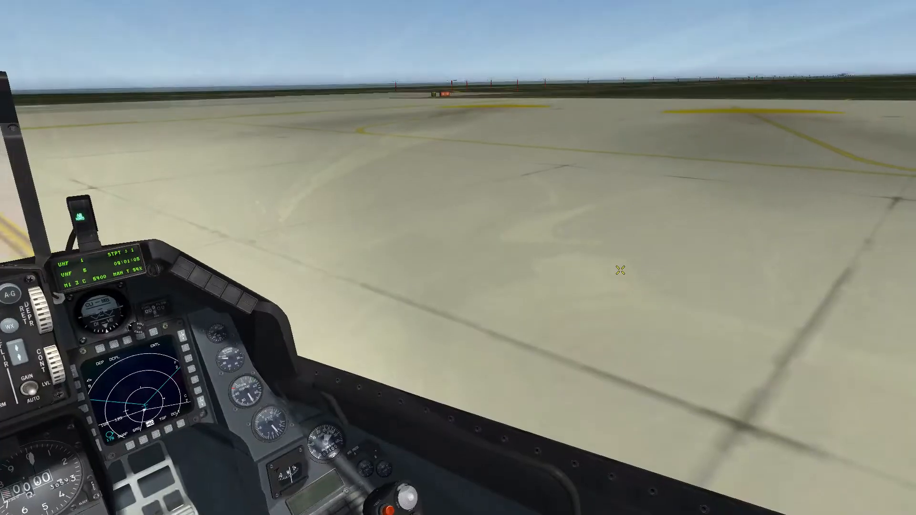
{"action": "key", "text": "alt+Tab"}
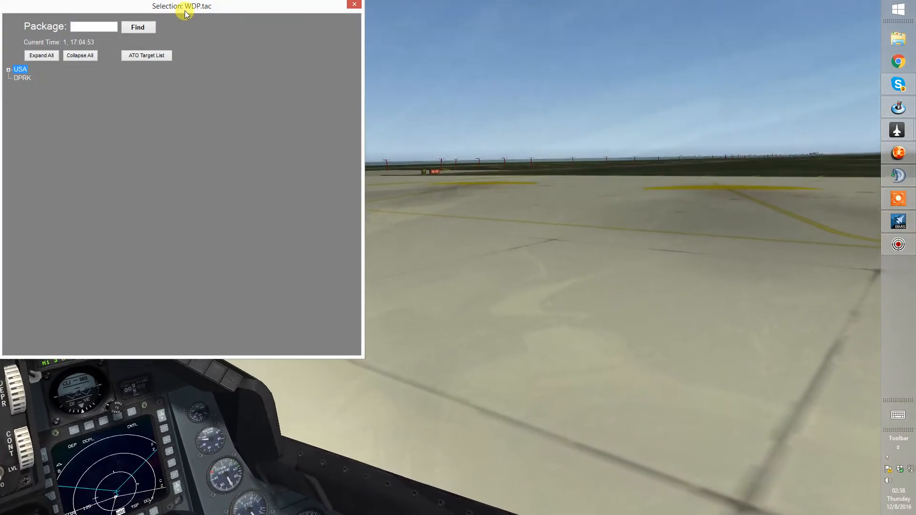
Expand strike package 1027 under USA in the WDP.tac package selection window and choose the Fury 1 flight.
{"action": "left_click_drag", "start_coordinate": [186, 6], "coordinate": [416, 74]}
{"action": "left_click", "coordinate": [242, 128]}
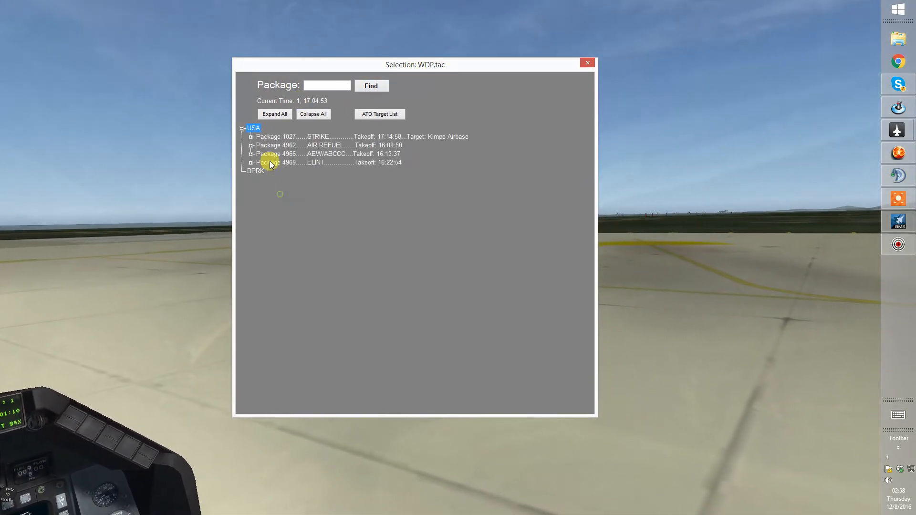
{"action": "left_click", "coordinate": [251, 136]}
{"action": "double_click", "coordinate": [310, 165]}
Answer Yes to using the flight's saved DTC steerpoint data and acknowledge the WDP.fmap weather message.
{"action": "key", "text": "alt+Tab"}
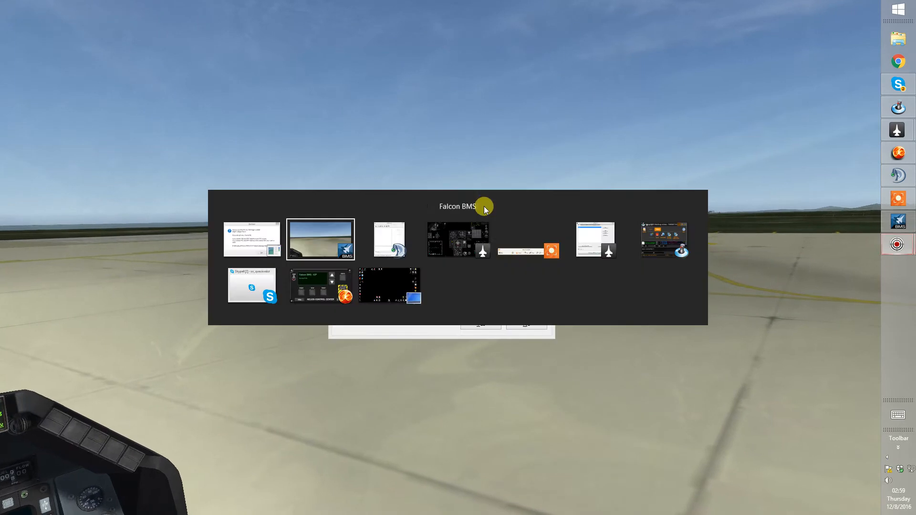
{"action": "left_click", "coordinate": [364, 262]}
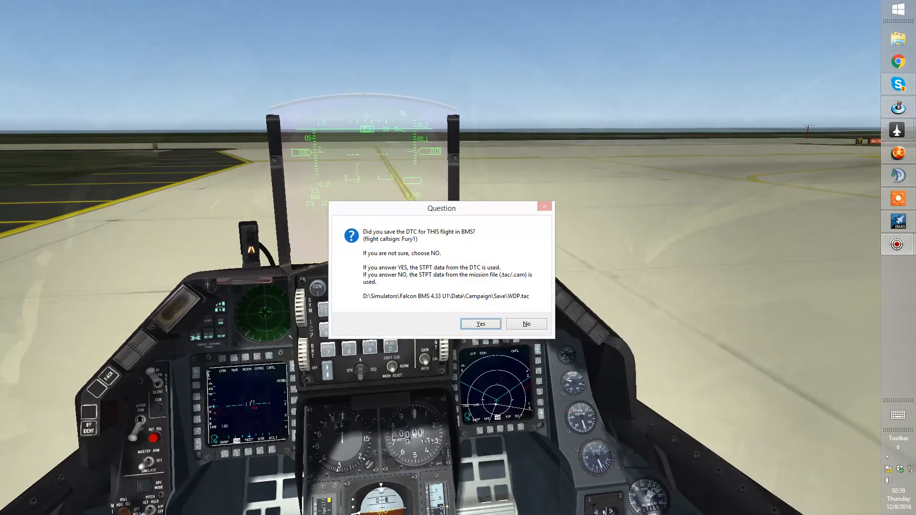
{"action": "key", "text": "alt+Tab"}
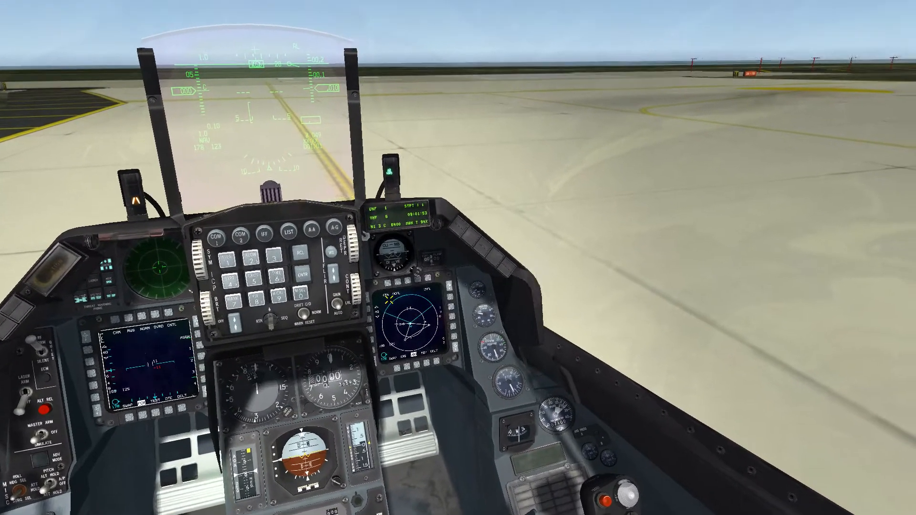
{"action": "key", "text": "alt+Tab"}
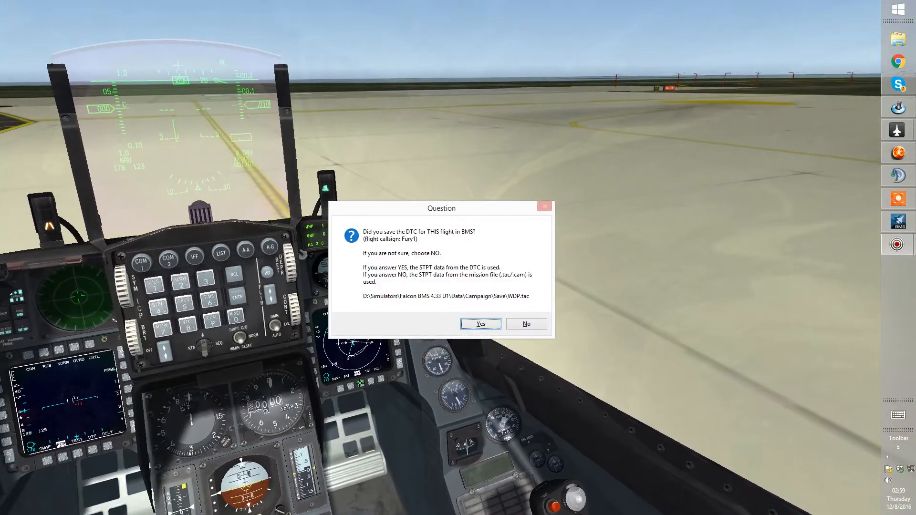
{"action": "left_click", "coordinate": [464, 325]}
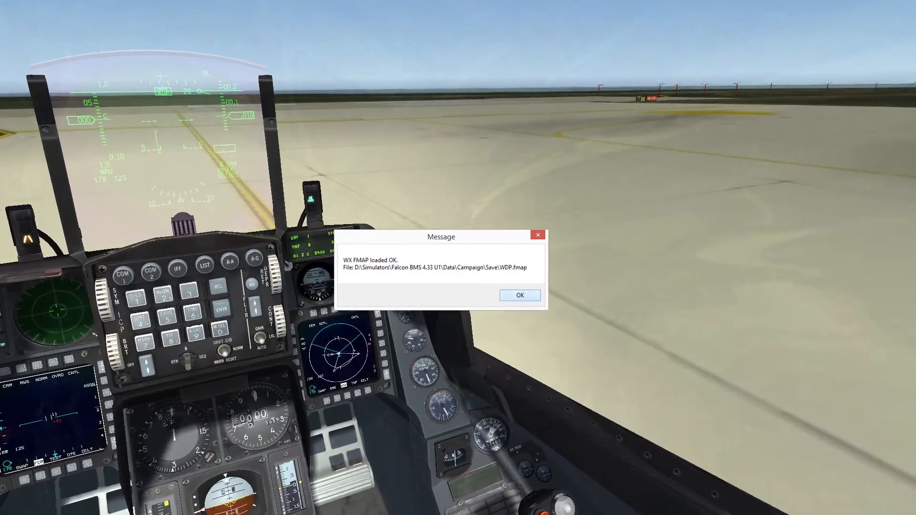
{"action": "left_click", "coordinate": [520, 295]}
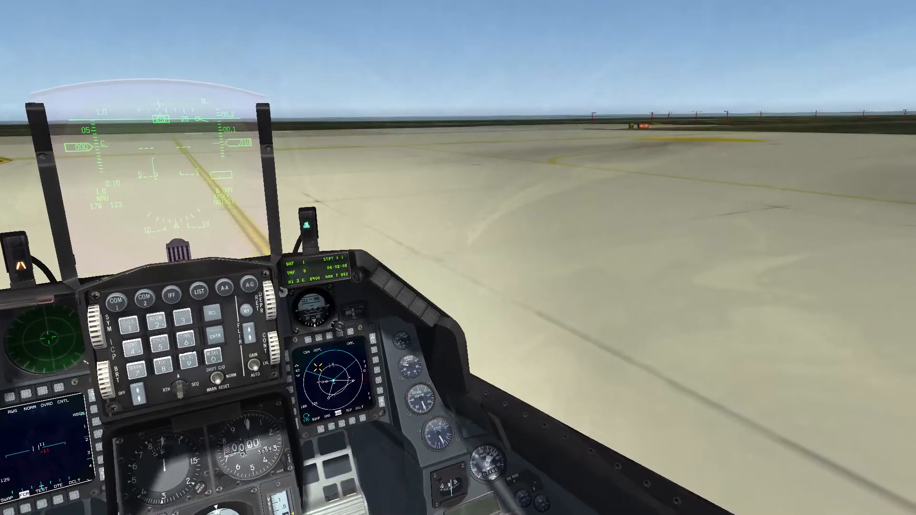
Switch to Weapon Delivery Planner and review the DTC's Mission.ini steerpoints, lines and preplanned threats.
{"action": "key", "text": "alt+Tab"}
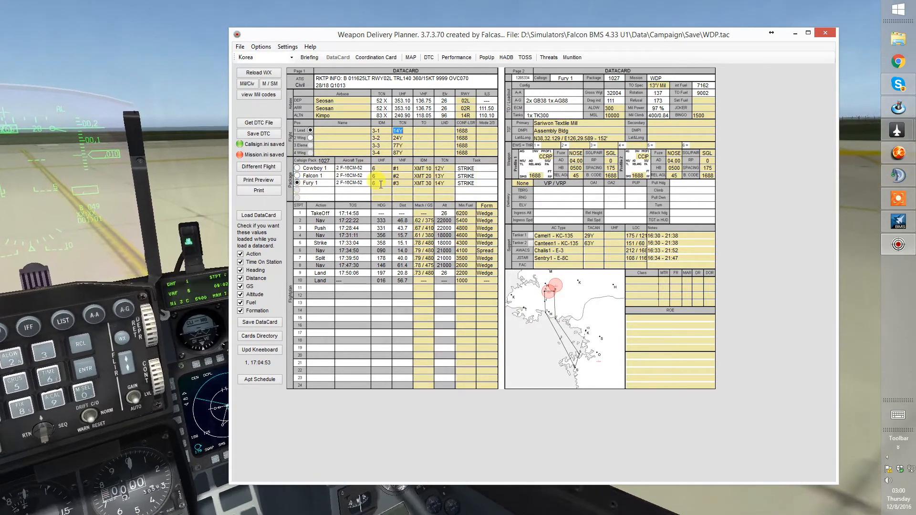
{"action": "left_click", "coordinate": [429, 58]}
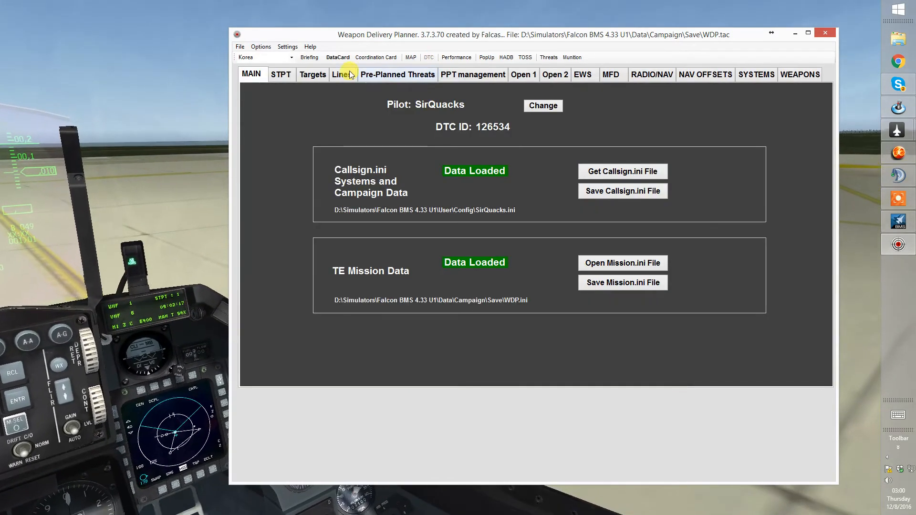
{"action": "left_click", "coordinate": [282, 75]}
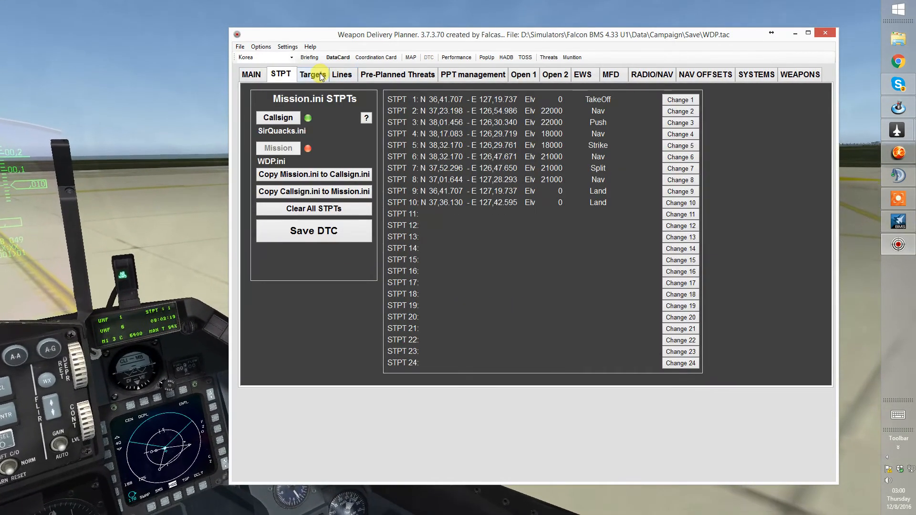
{"action": "left_click", "coordinate": [340, 76]}
{"action": "left_click", "coordinate": [393, 76]}
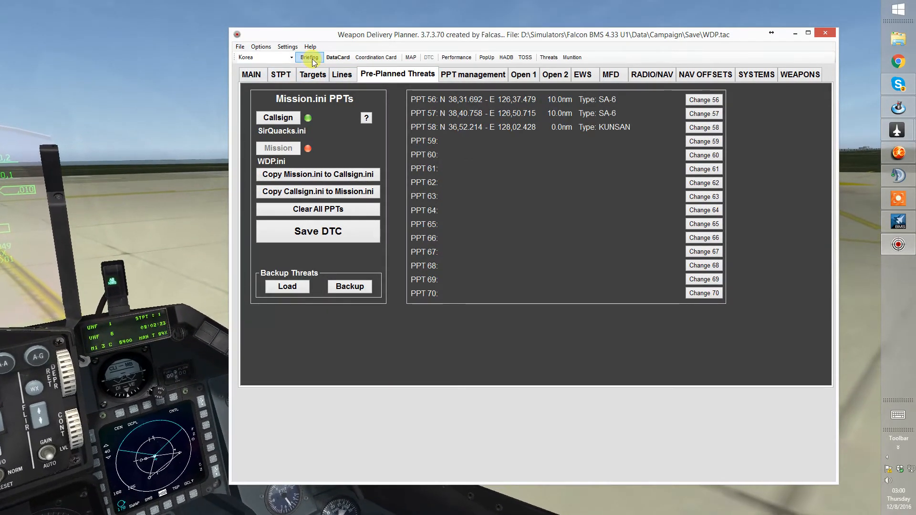
{"action": "left_click", "coordinate": [340, 74]}
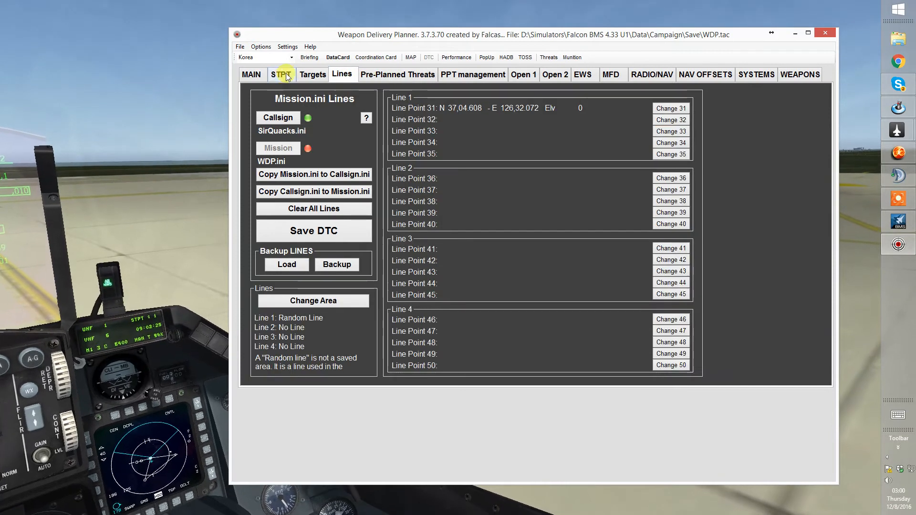
{"action": "left_click", "coordinate": [282, 75]}
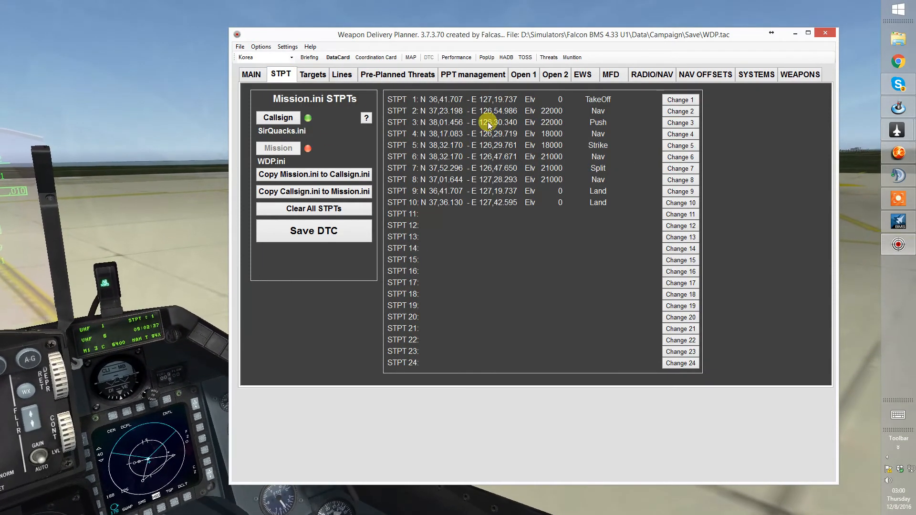
Switch the DTC view to Callsign.ini and review its steerpoints, lines and preplanned threats.
{"action": "left_click", "coordinate": [277, 120]}
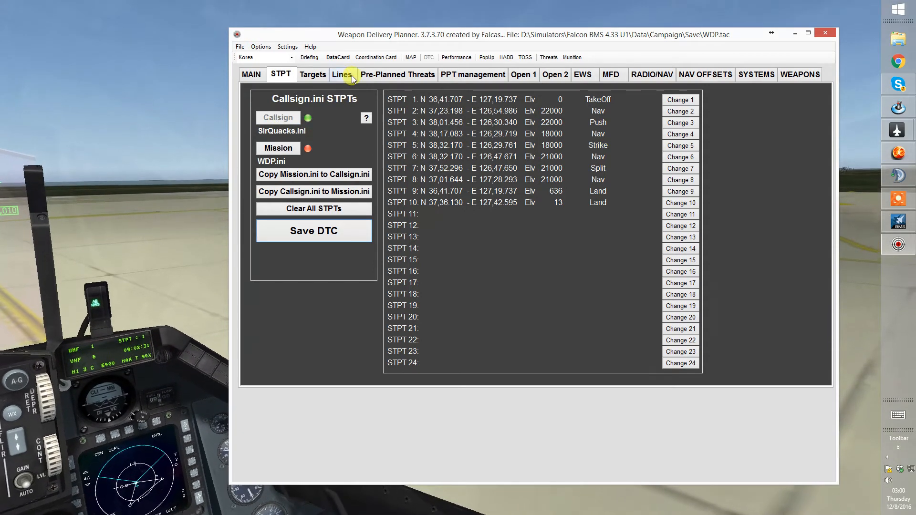
{"action": "left_click", "coordinate": [345, 77]}
{"action": "left_click", "coordinate": [386, 75]}
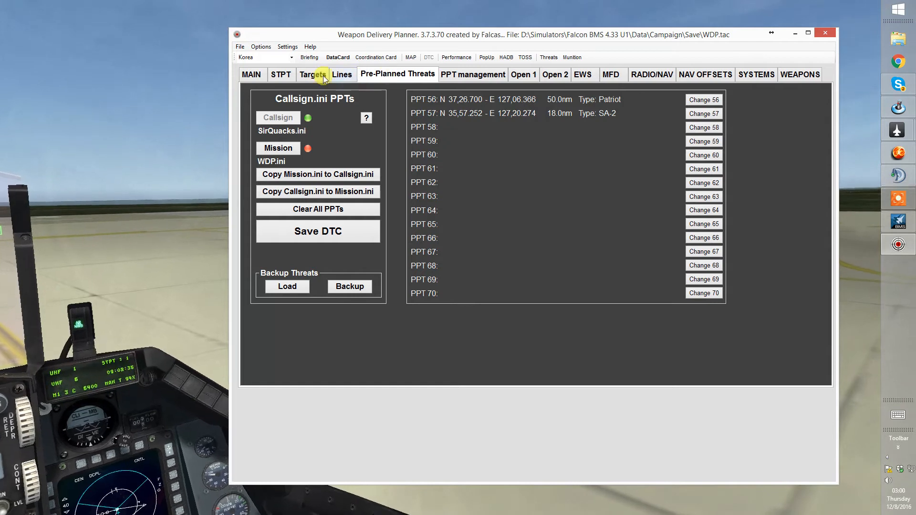
{"action": "left_click", "coordinate": [287, 78]}
Show the Callsign.ini data on the map and examine the flight route and both preplanned threat circles.
{"action": "left_click", "coordinate": [411, 59]}
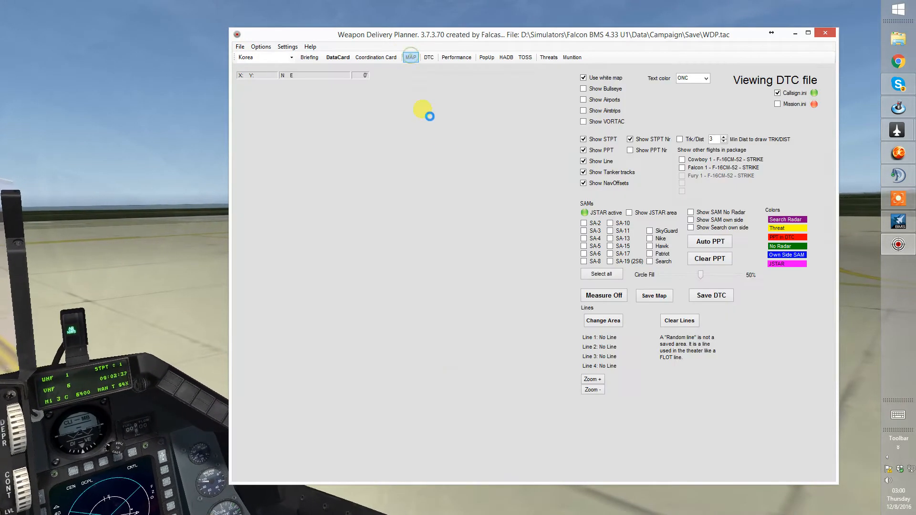
{"action": "left_click_drag", "start_coordinate": [530, 207], "coordinate": [508, 112]}
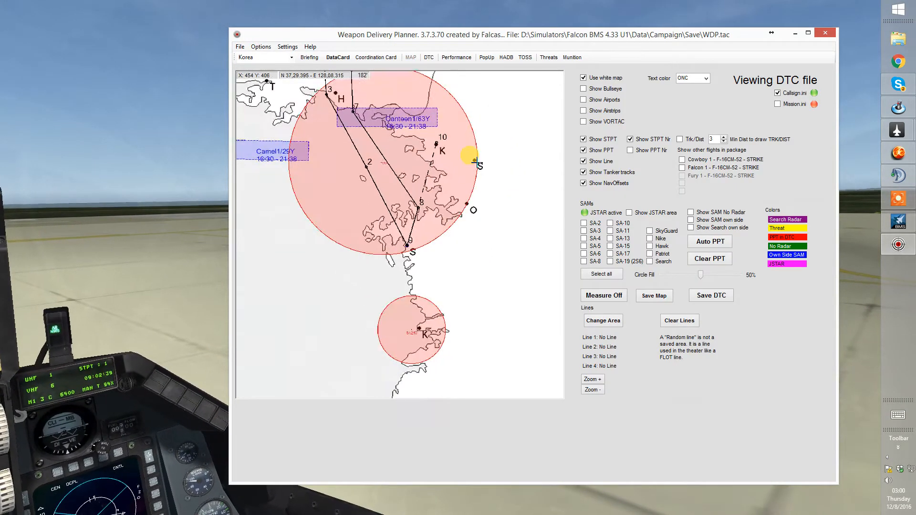
{"action": "scroll", "coordinate": [474, 164], "scroll_direction": "down", "scroll_amount": 1}
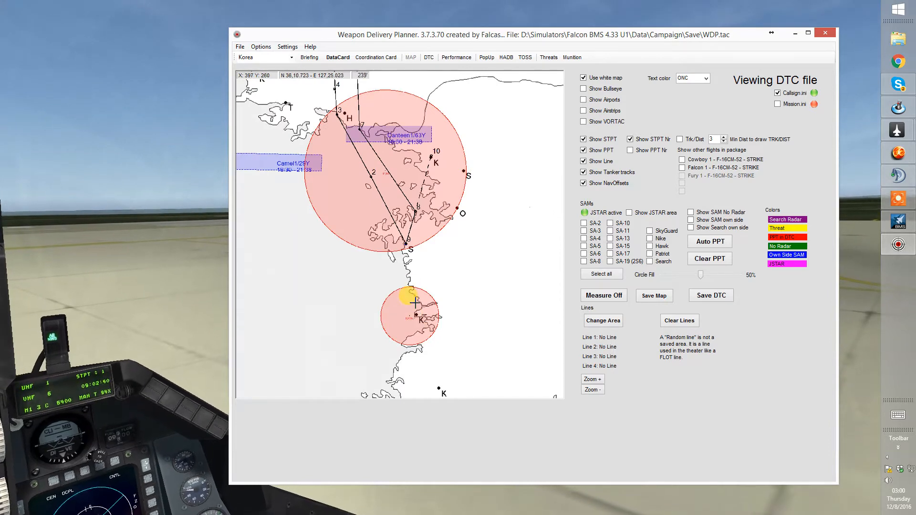
{"action": "left_click", "coordinate": [333, 244]}
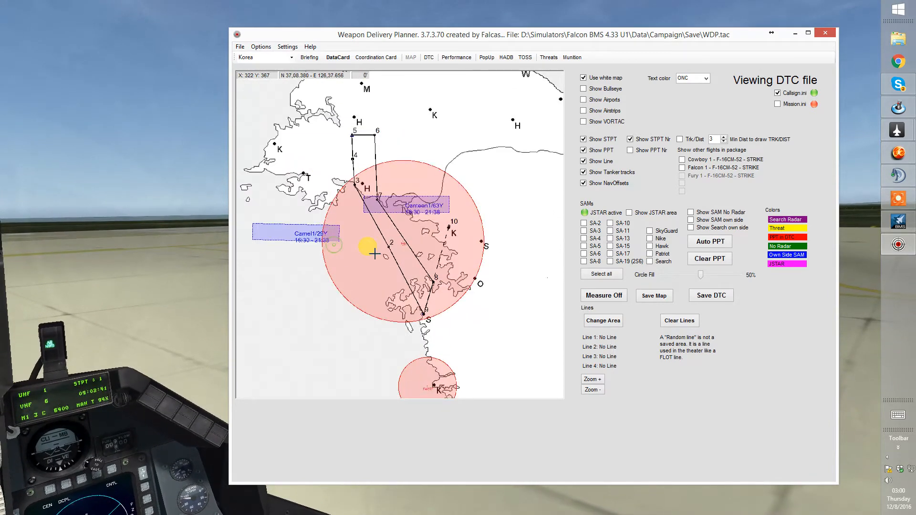
Switch the DTC steerpoints back to Mission.ini and review the Callsign.ini and TE mission file options on the main page.
{"action": "left_click", "coordinate": [331, 58]}
{"action": "left_click", "coordinate": [427, 57]}
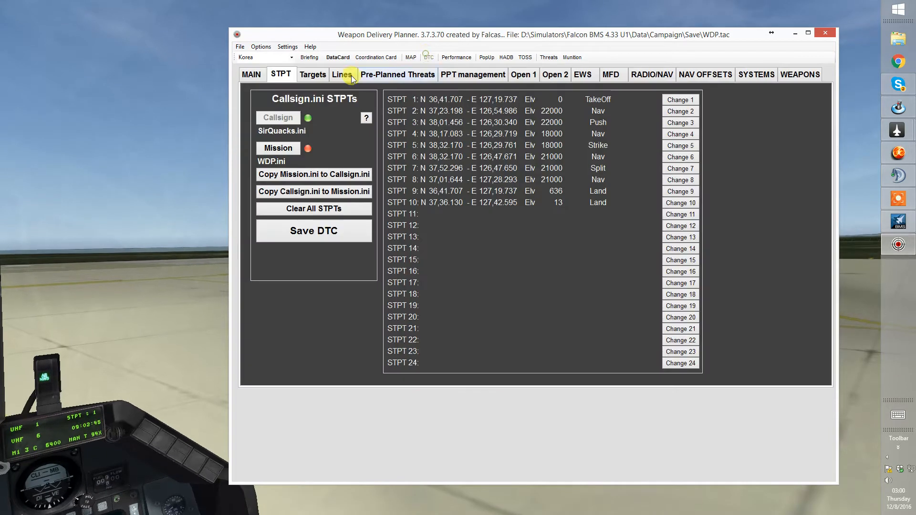
{"action": "left_click", "coordinate": [286, 152]}
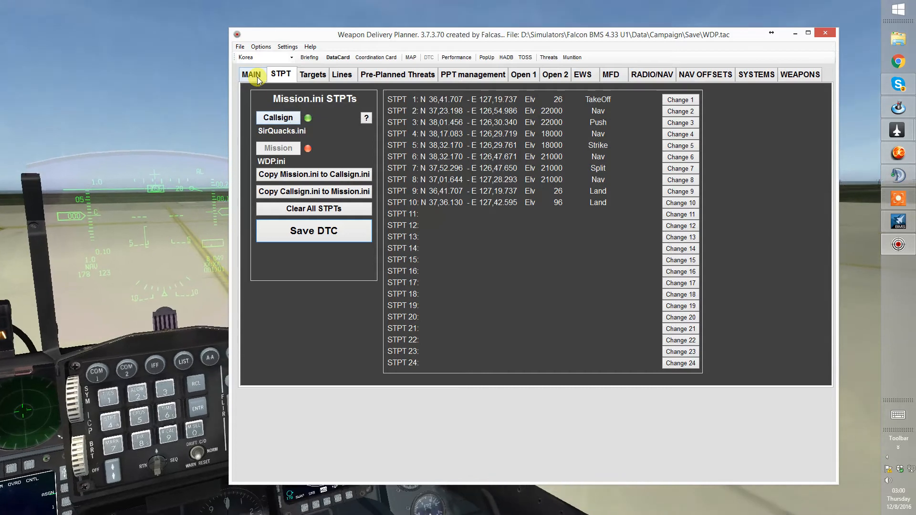
{"action": "left_click", "coordinate": [252, 76]}
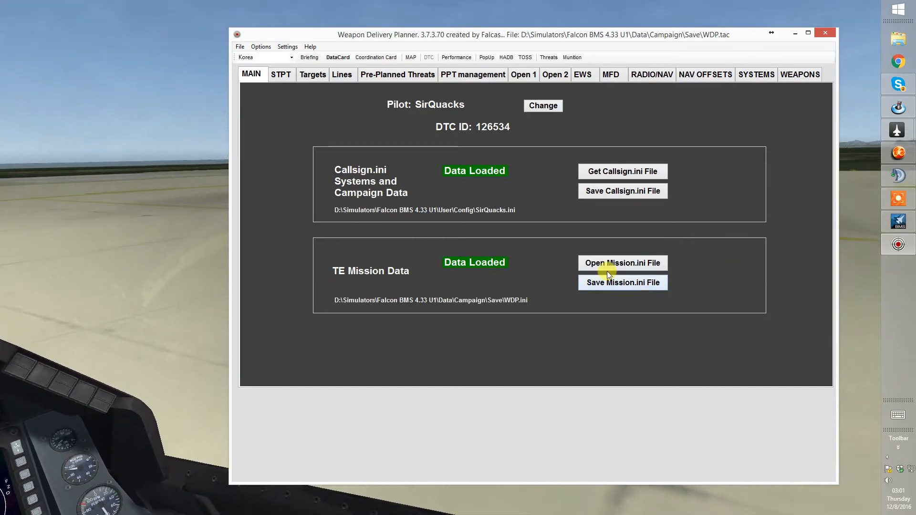
{"action": "left_click", "coordinate": [627, 284]}
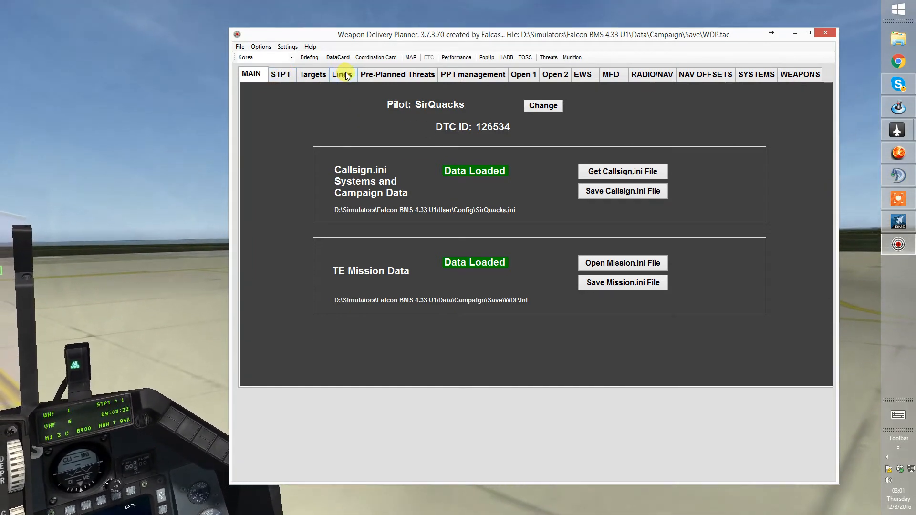
Recheck the steerpoints, lines and preplanned threats stored in the Mission.ini file.
{"action": "left_click", "coordinate": [281, 75]}
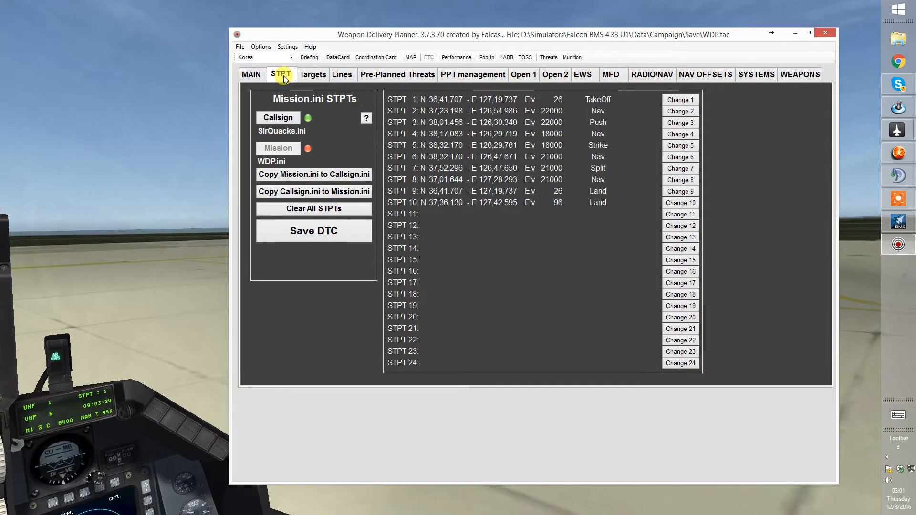
{"action": "left_click", "coordinate": [351, 76]}
{"action": "left_click", "coordinate": [370, 75]}
{"action": "left_click", "coordinate": [279, 75]}
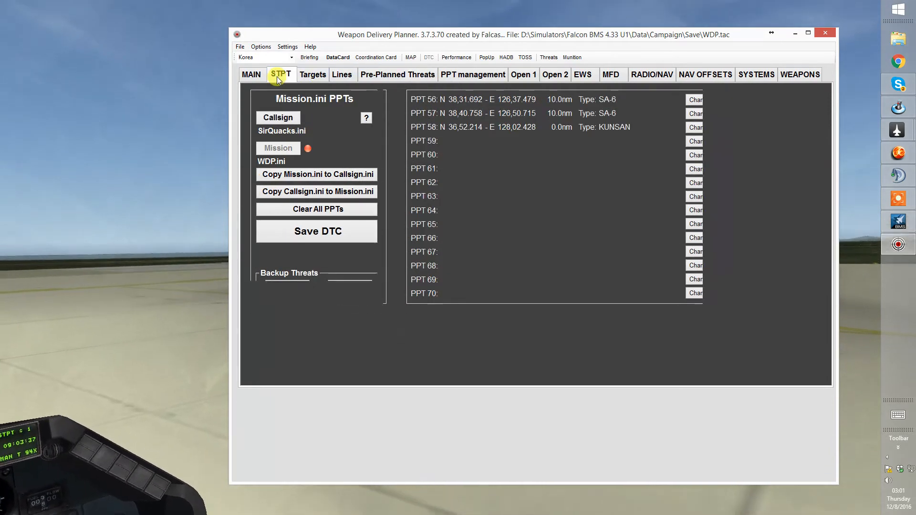
{"action": "left_click", "coordinate": [345, 76]}
{"action": "left_click", "coordinate": [363, 75]}
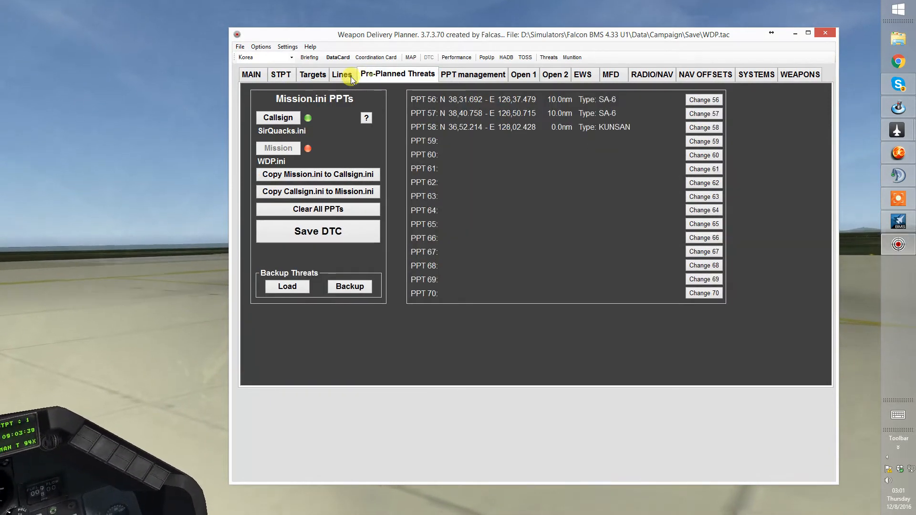
Switch from Mission.ini to Callsign.ini and recheck the preplanned threats, lines and steerpoints.
{"action": "left_click", "coordinate": [279, 120]}
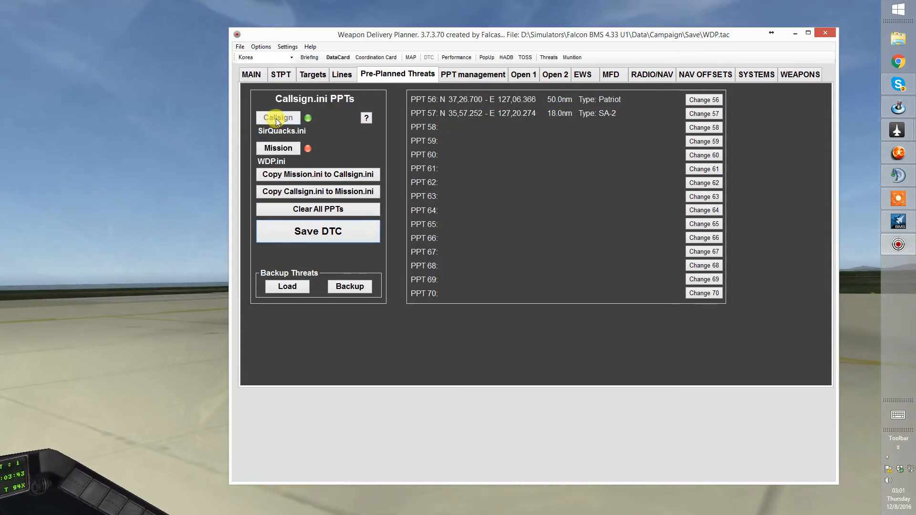
{"action": "left_click", "coordinate": [283, 76]}
{"action": "left_click", "coordinate": [341, 75]}
{"action": "left_click", "coordinate": [363, 75]}
{"action": "left_click", "coordinate": [282, 76]}
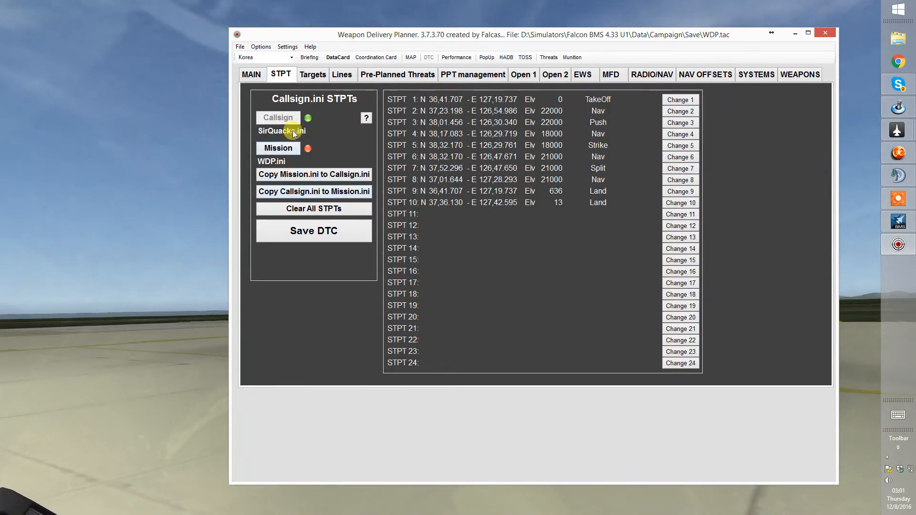
Alternate between Mission.ini and Callsign.ini to compare their lines and preplanned threats.
{"action": "left_click", "coordinate": [278, 149]}
{"action": "left_click", "coordinate": [341, 74]}
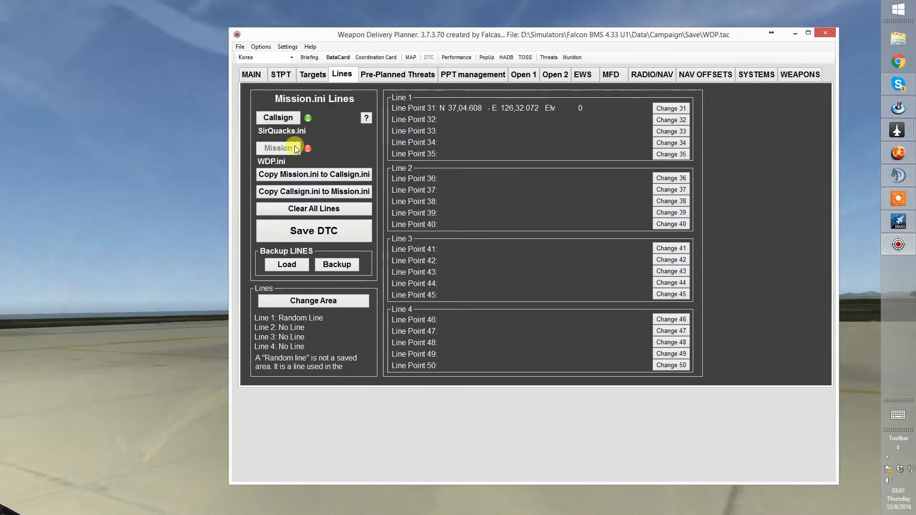
{"action": "left_click", "coordinate": [287, 118]}
{"action": "left_click", "coordinate": [371, 76]}
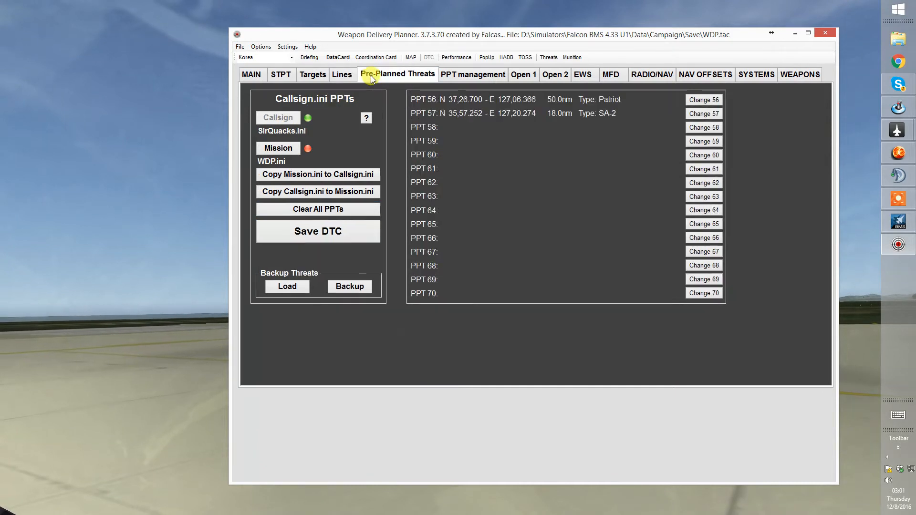
{"action": "left_click", "coordinate": [287, 149]}
{"action": "left_click", "coordinate": [279, 123]}
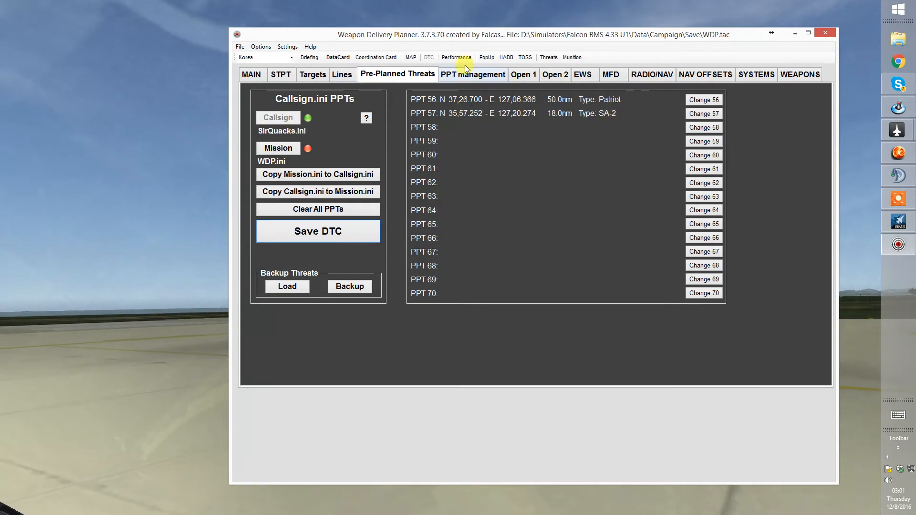
Compare the Callsign.ini map with the Mission.ini map by switching the DTC source to Mission.ini, and examine its threats.
{"action": "left_click", "coordinate": [410, 58]}
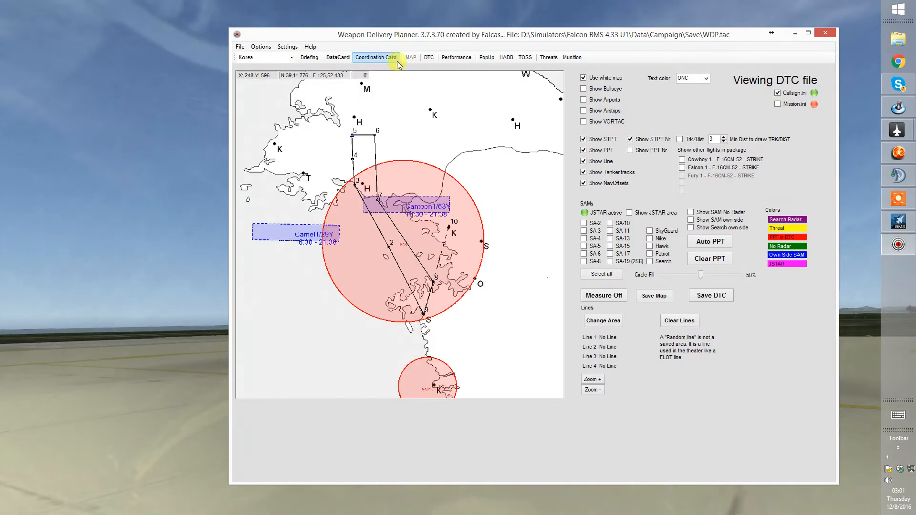
{"action": "left_click", "coordinate": [428, 57]}
{"action": "left_click", "coordinate": [278, 147]}
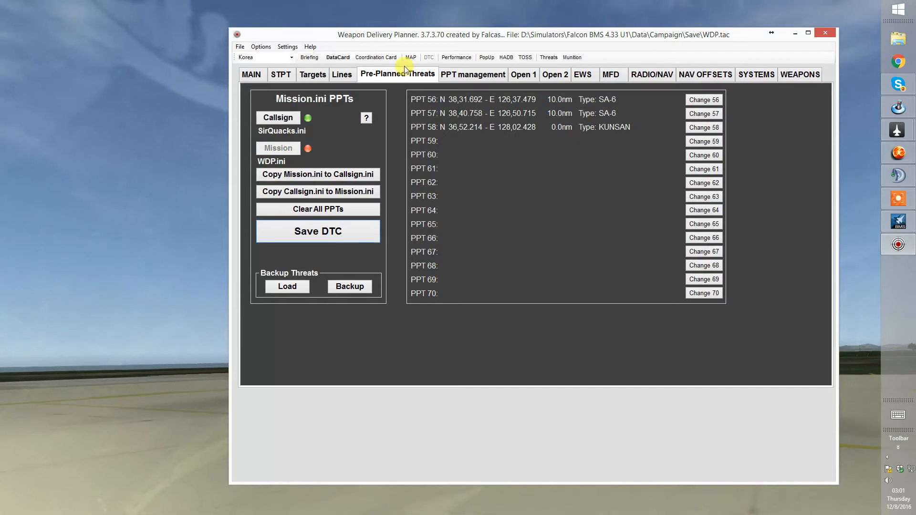
{"action": "left_click", "coordinate": [410, 57]}
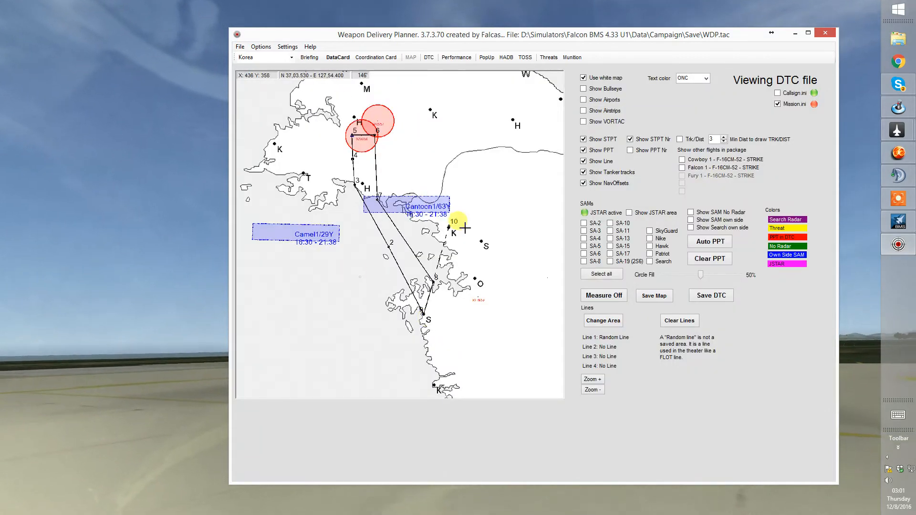
{"action": "left_click_drag", "start_coordinate": [409, 116], "coordinate": [445, 195]}
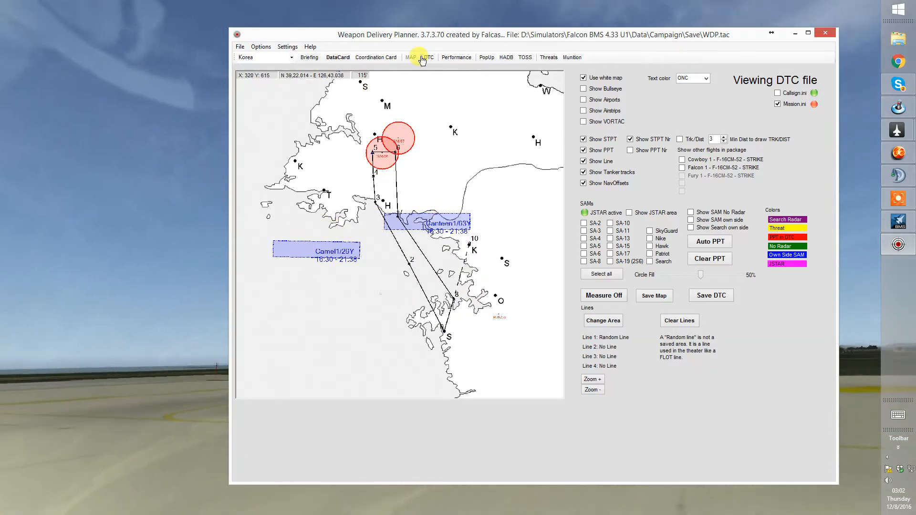
Compare the lines stored in the cartridge's Callsign.ini and Mission.ini files, ending on Callsign.ini.
{"action": "left_click", "coordinate": [376, 57]}
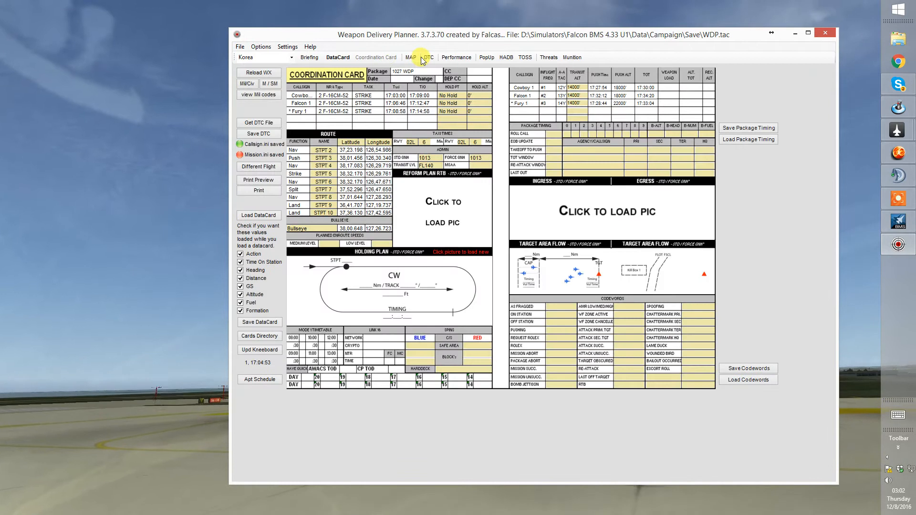
{"action": "left_click", "coordinate": [427, 58]}
{"action": "left_click", "coordinate": [338, 76]}
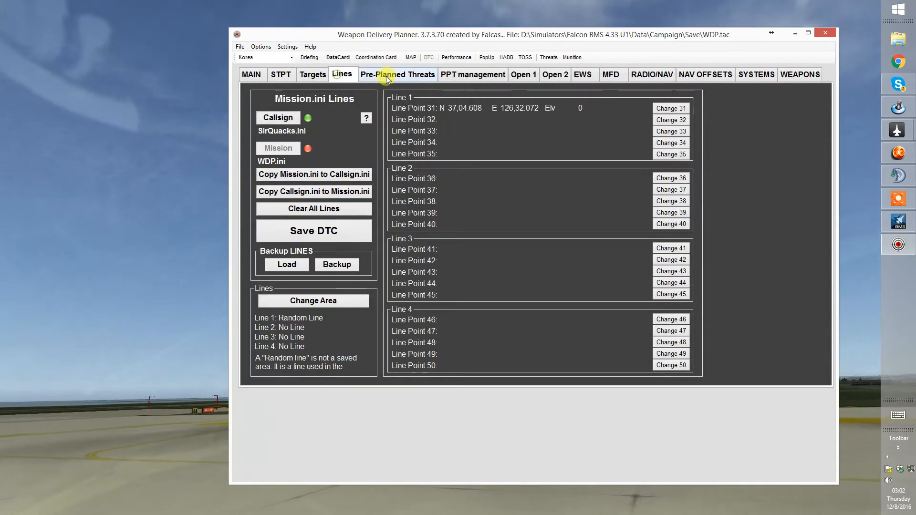
{"action": "left_click", "coordinate": [281, 120]}
{"action": "left_click", "coordinate": [278, 148]}
{"action": "left_click", "coordinate": [286, 120]}
{"action": "left_click", "coordinate": [278, 148]}
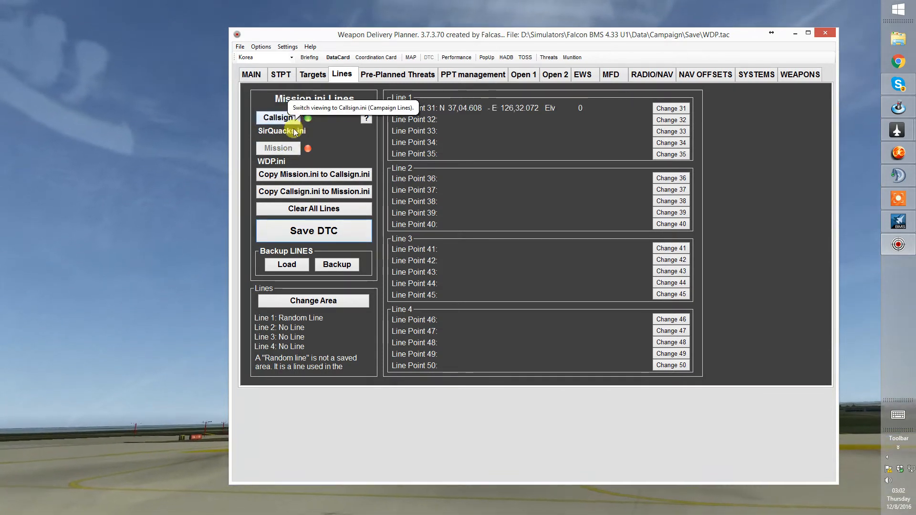
{"action": "left_click", "coordinate": [283, 117]}
Compare the preplanned threats stored in Callsign.ini with those in Mission.ini, and return to Callsign.ini.
{"action": "left_click", "coordinate": [399, 72]}
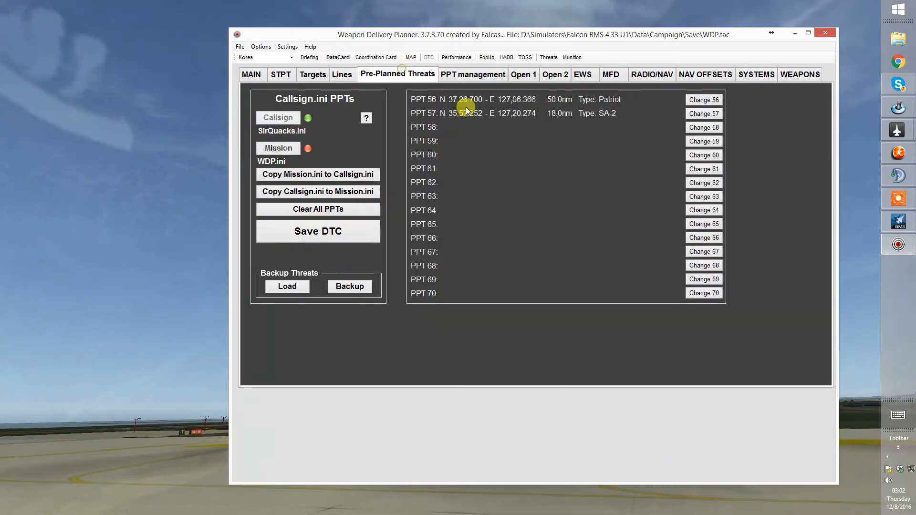
{"action": "left_click", "coordinate": [279, 148]}
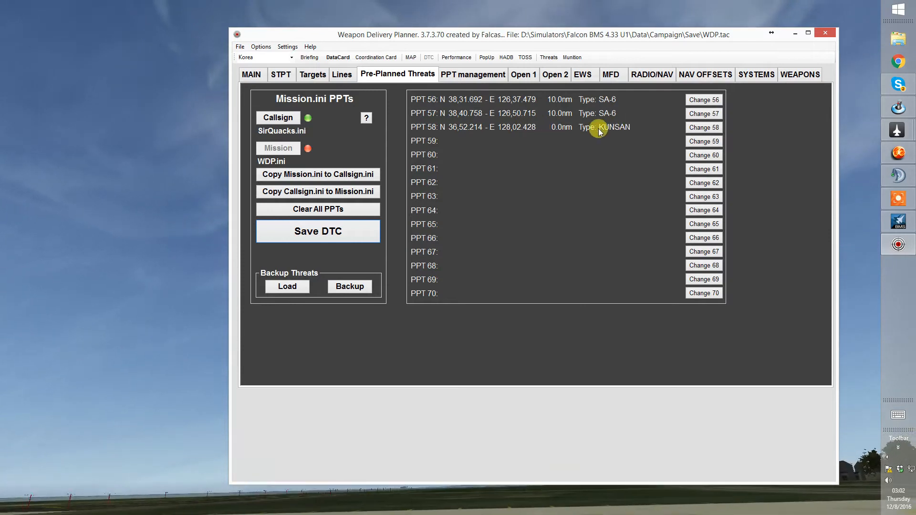
{"action": "left_click", "coordinate": [281, 121]}
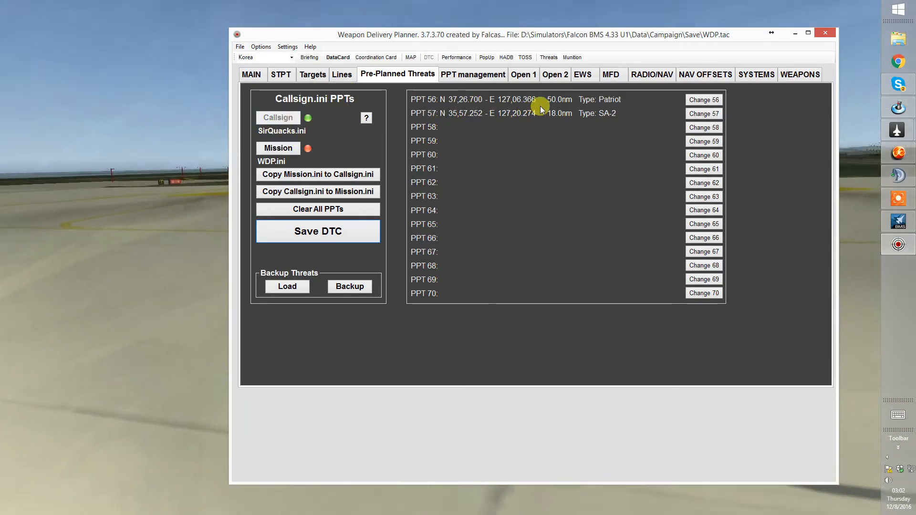
Review the lines, main cartridge page and steerpoints for Callsign.ini.
{"action": "left_click", "coordinate": [341, 75]}
{"action": "left_click", "coordinate": [251, 75]}
{"action": "left_click", "coordinate": [280, 74]}
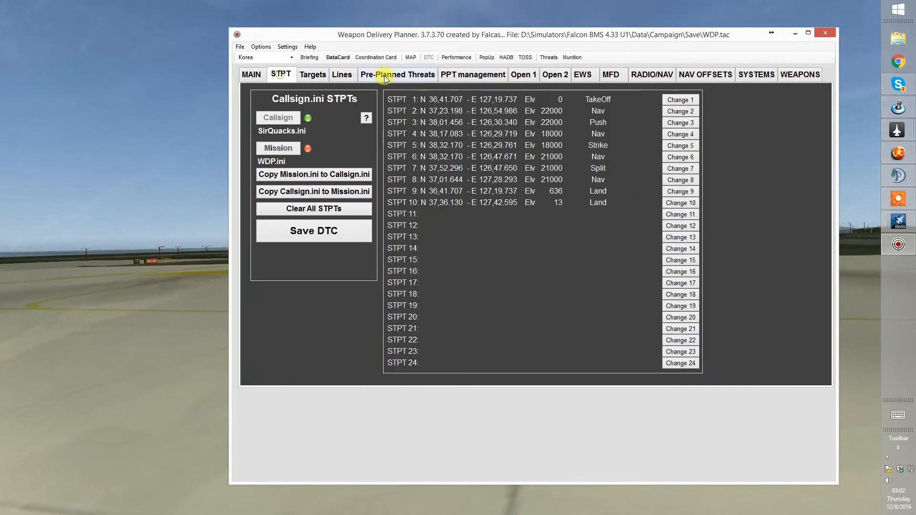
{"action": "left_click", "coordinate": [253, 74]}
{"action": "left_click", "coordinate": [281, 74]}
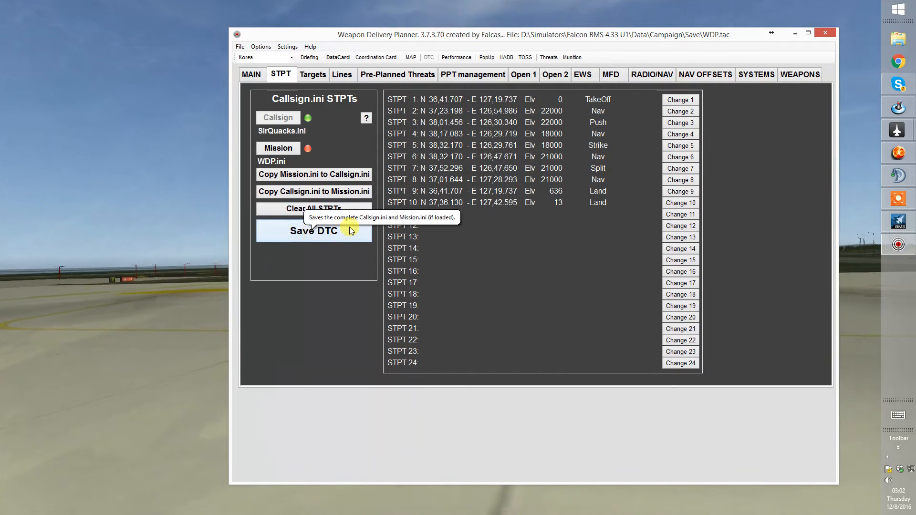
From the map view, save the complete DTC to both the Callsign.ini and Mission.ini files.
{"action": "left_click", "coordinate": [411, 59]}
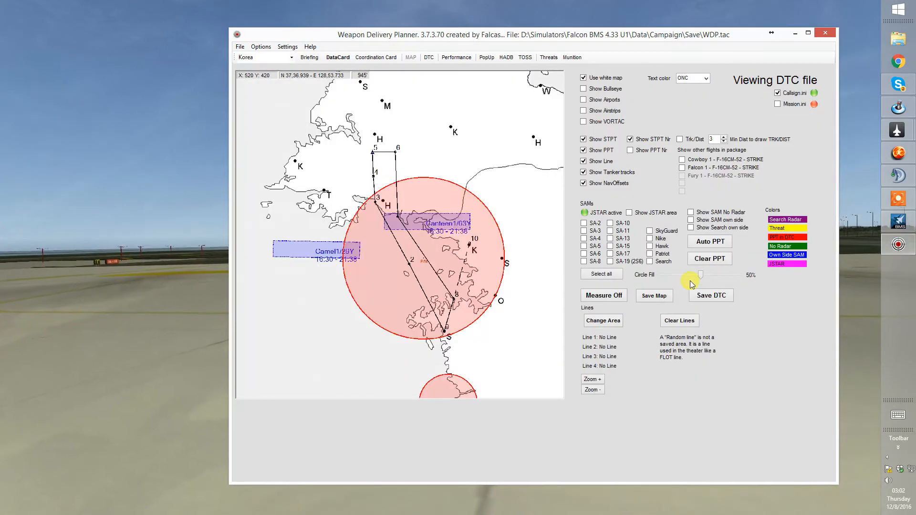
{"action": "left_click_drag", "start_coordinate": [546, 297], "coordinate": [528, 247]}
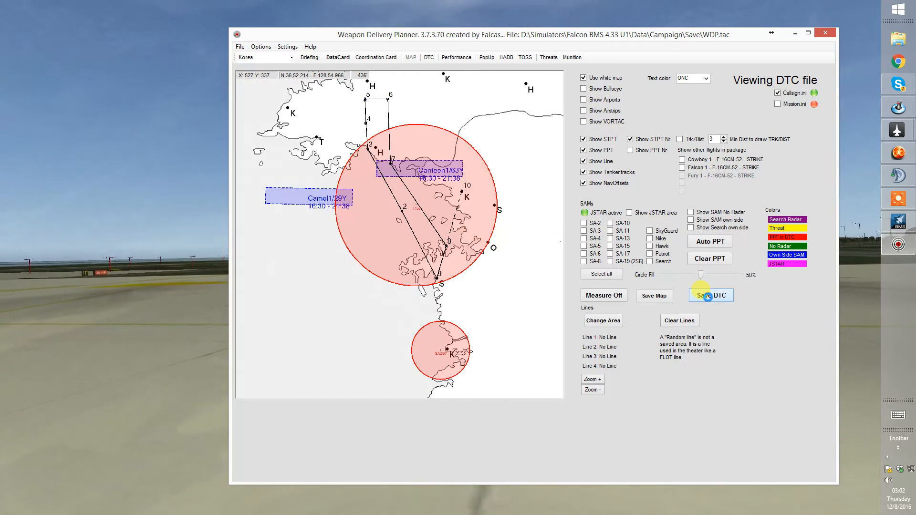
{"action": "left_click", "coordinate": [707, 295]}
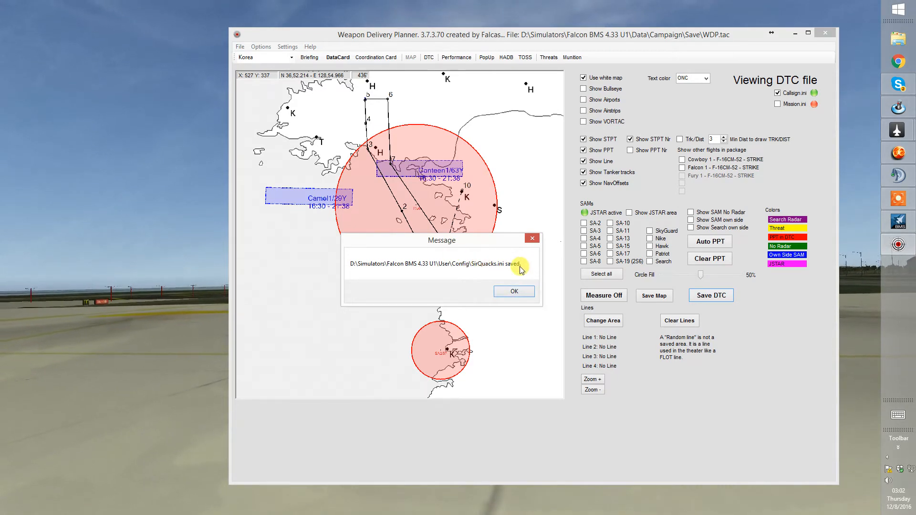
{"action": "left_click", "coordinate": [513, 292]}
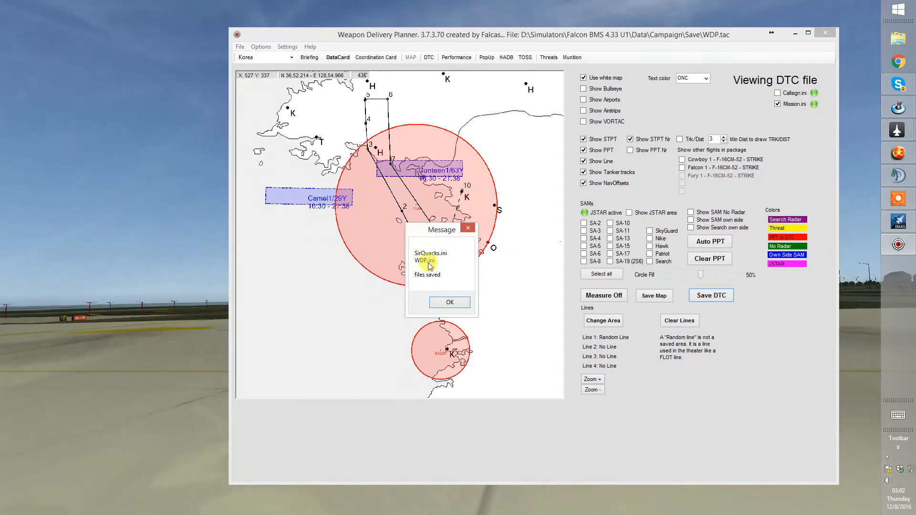
{"action": "left_click", "coordinate": [449, 302]}
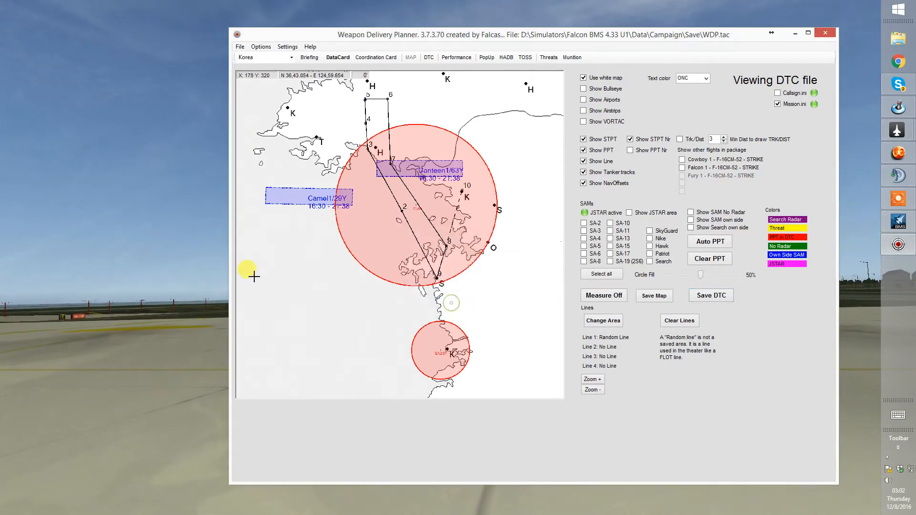
Switch to the Falcon BMS cockpit, check the left MFD, and compare the threats on the HSD with the planner's map.
{"action": "key", "text": "alt+Tab"}
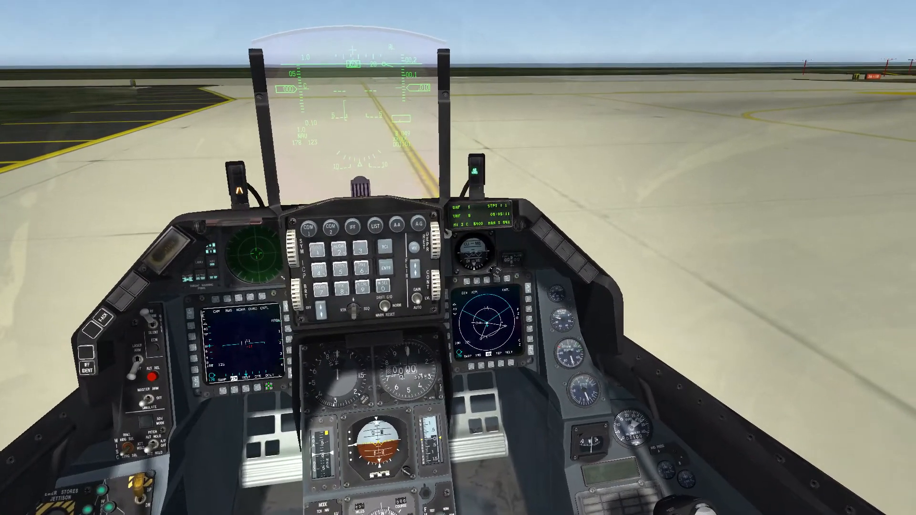
{"action": "left_click", "coordinate": [257, 390]}
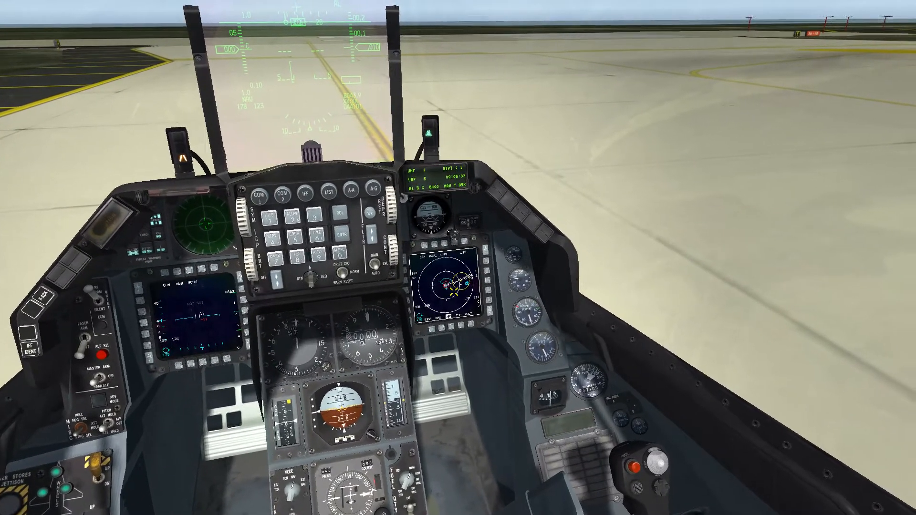
{"action": "key", "text": "alt+Tab"}
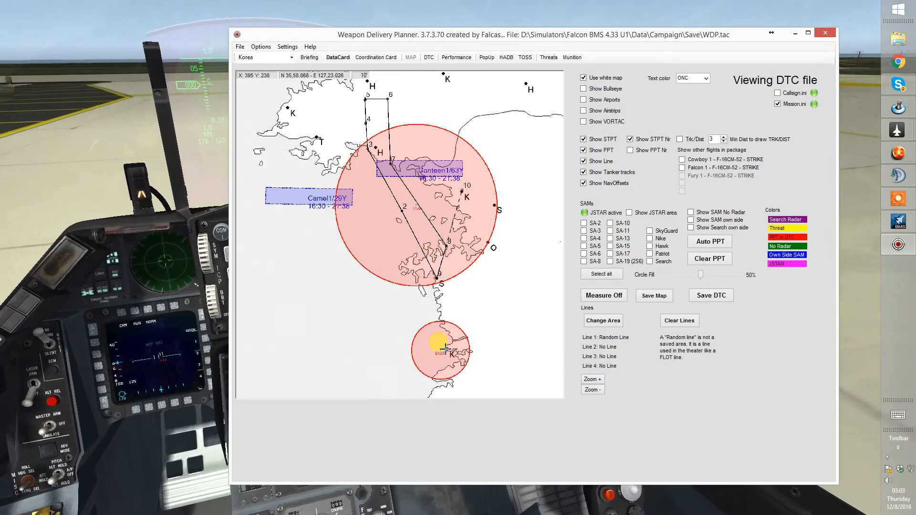
{"action": "key", "text": "alt+Tab"}
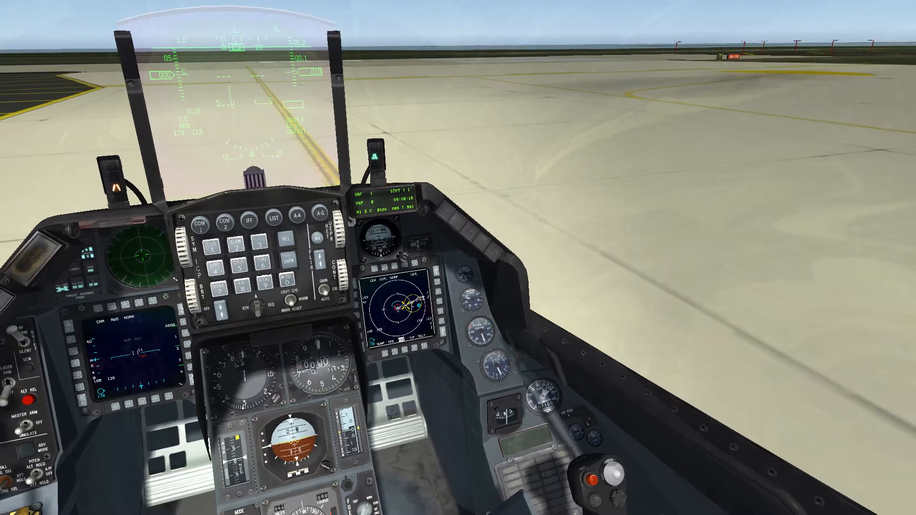
{"action": "key", "text": "alt+Tab"}
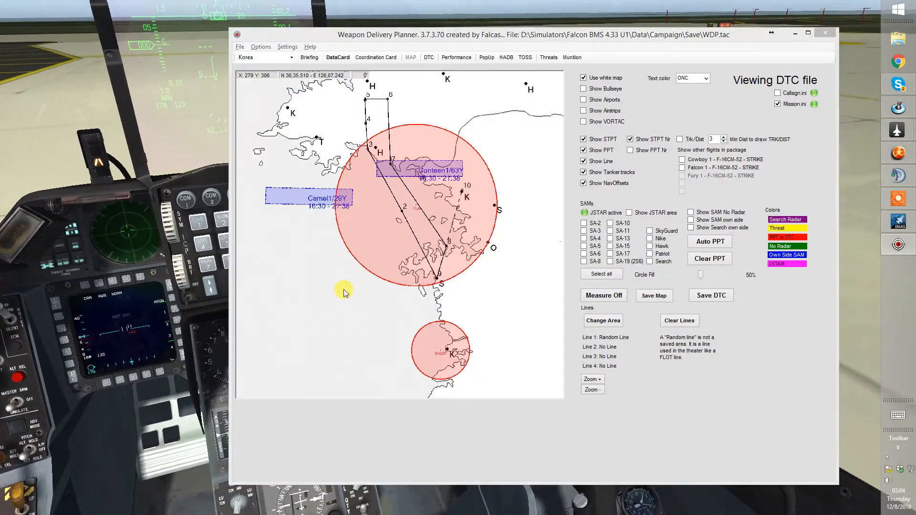
{"action": "key", "text": "alt+Tab"}
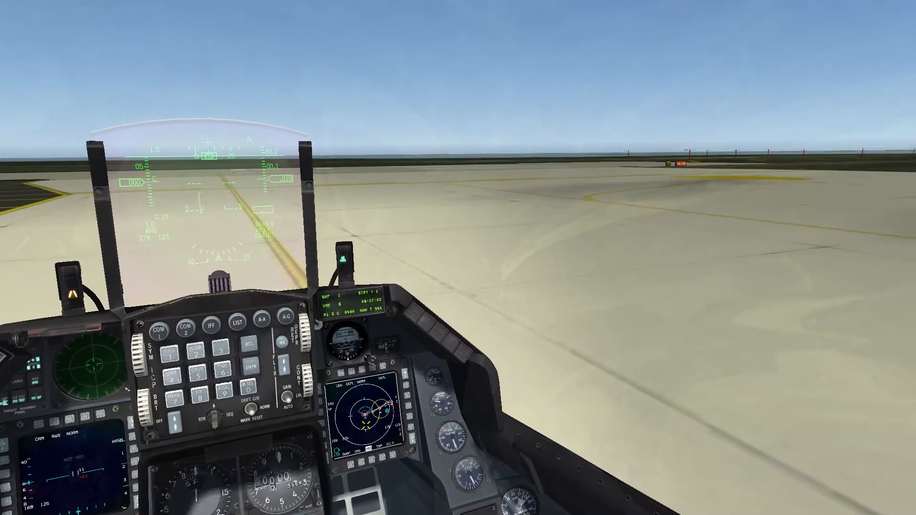
Switch back to Weapon Delivery Planner and clear all preplanned threats from Mission.ini.
{"action": "key", "text": "alt+Tab"}
{"action": "key", "text": "alt+Tab"}
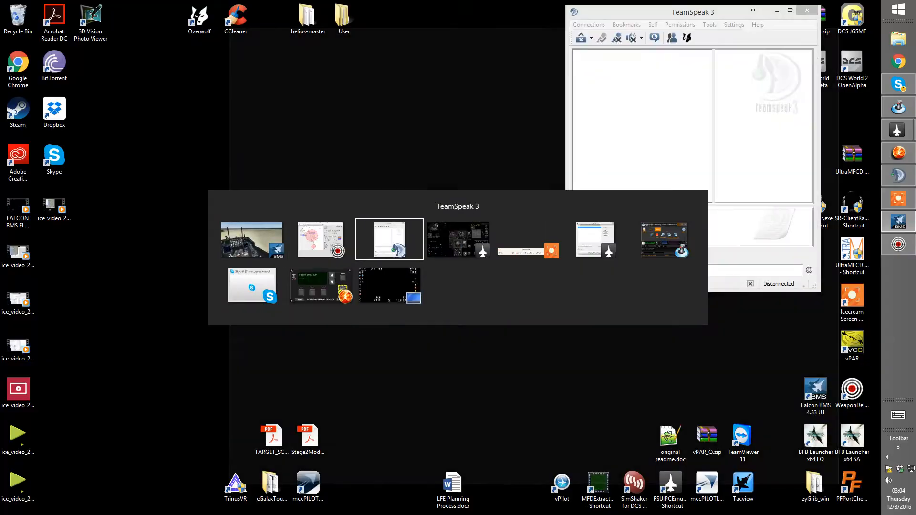
{"action": "left_click", "coordinate": [329, 255]}
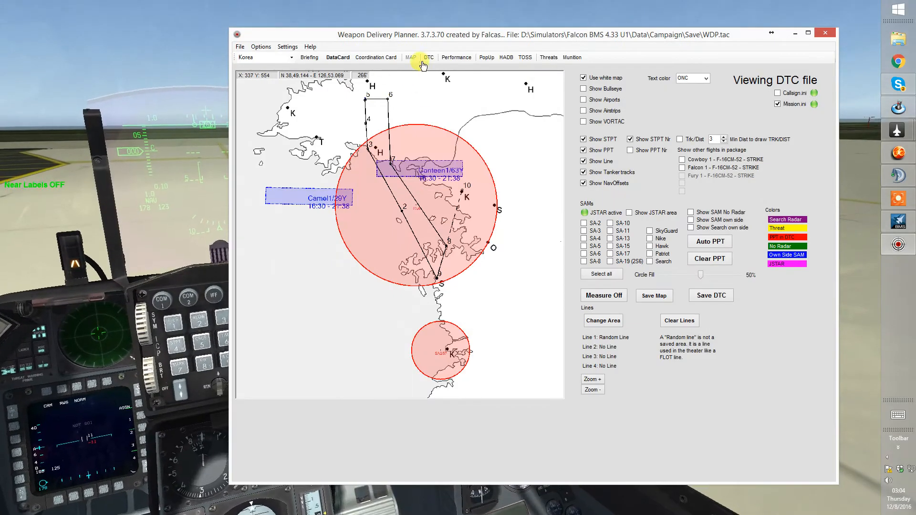
{"action": "left_click", "coordinate": [426, 57]}
{"action": "left_click", "coordinate": [416, 73]}
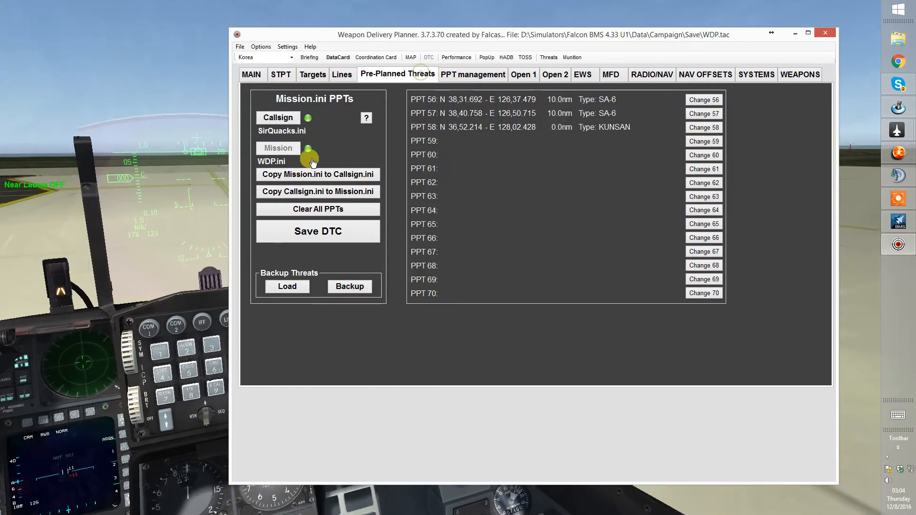
{"action": "left_click", "coordinate": [315, 215]}
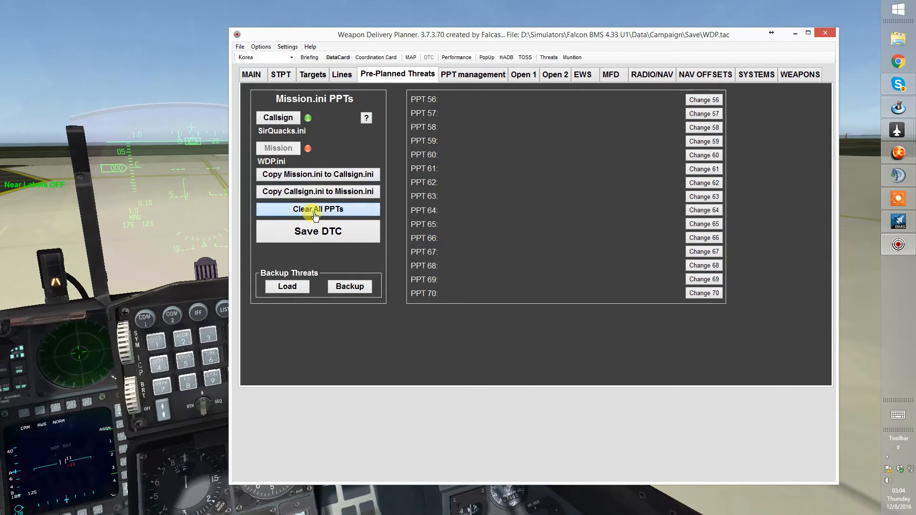
Clear all preplanned threats from Callsign.ini and save the DTC to both files.
{"action": "left_click", "coordinate": [299, 118]}
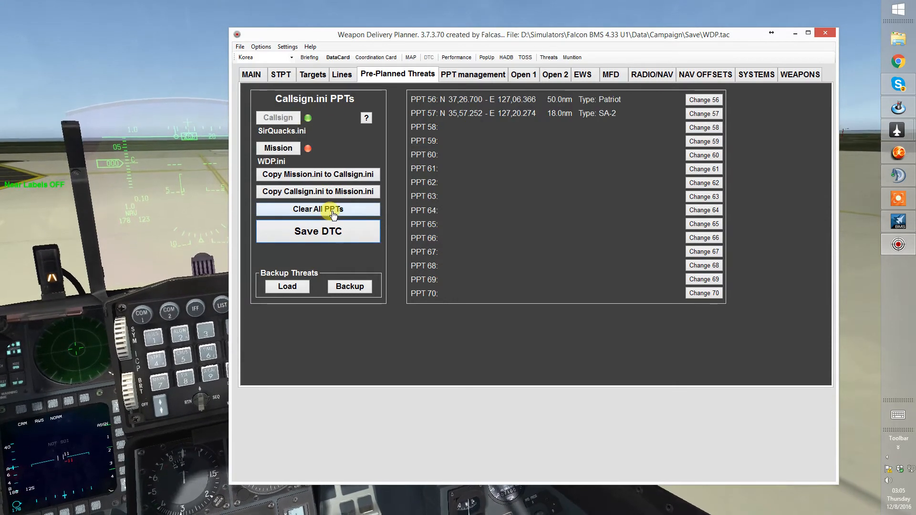
{"action": "left_click", "coordinate": [305, 238]}
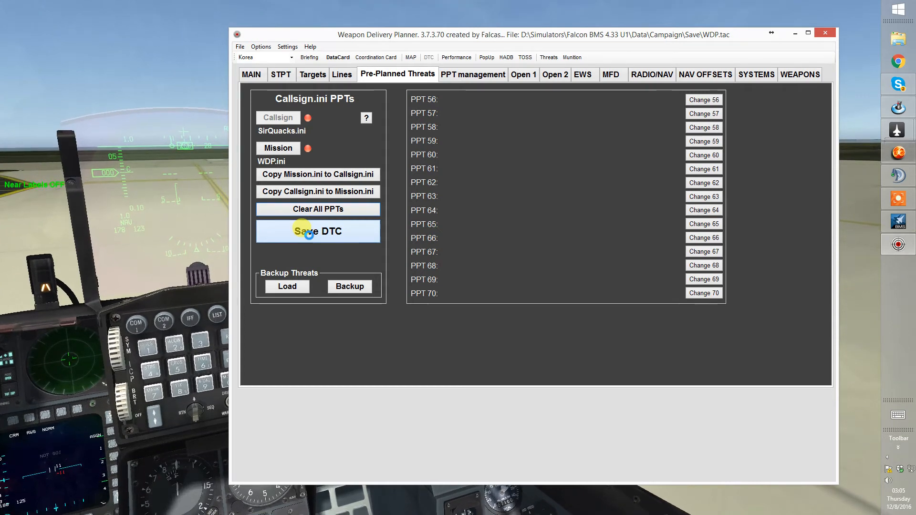
{"action": "left_click", "coordinate": [508, 288]}
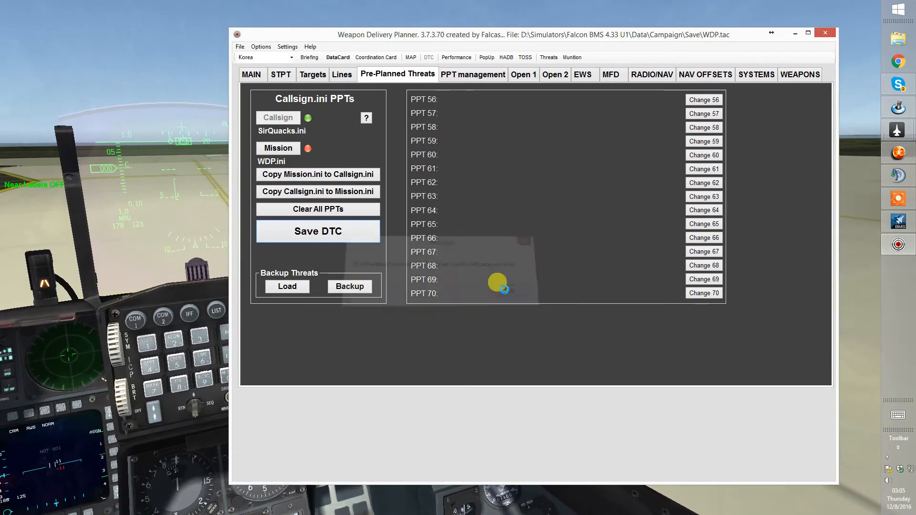
{"action": "left_click", "coordinate": [453, 300]}
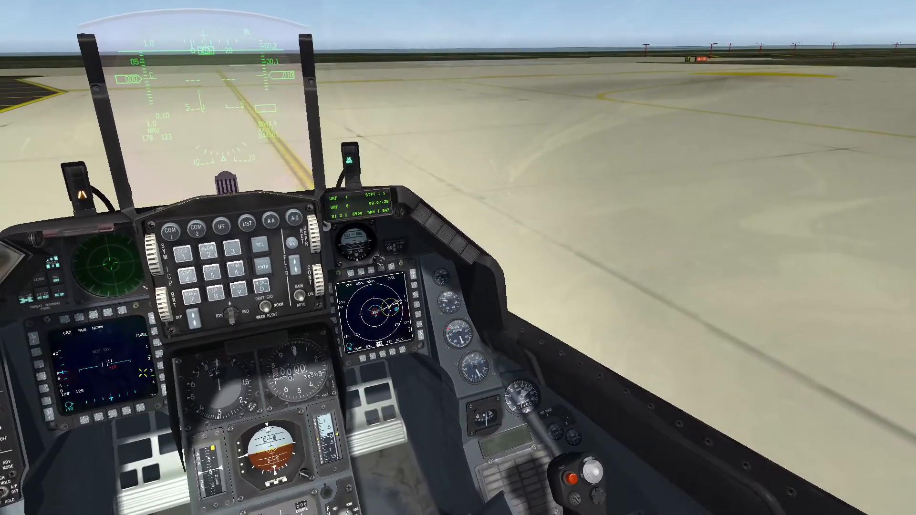
Check the left MFD and HSD in the Falcon BMS cockpit, and switch back to Weapon Delivery Planner.
{"action": "left_click", "coordinate": [143, 415]}
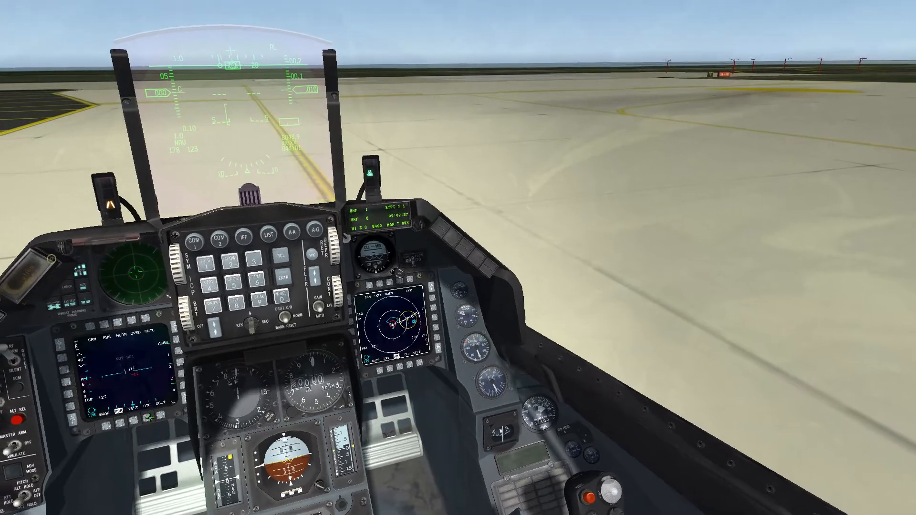
{"action": "left_click", "coordinate": [73, 382]}
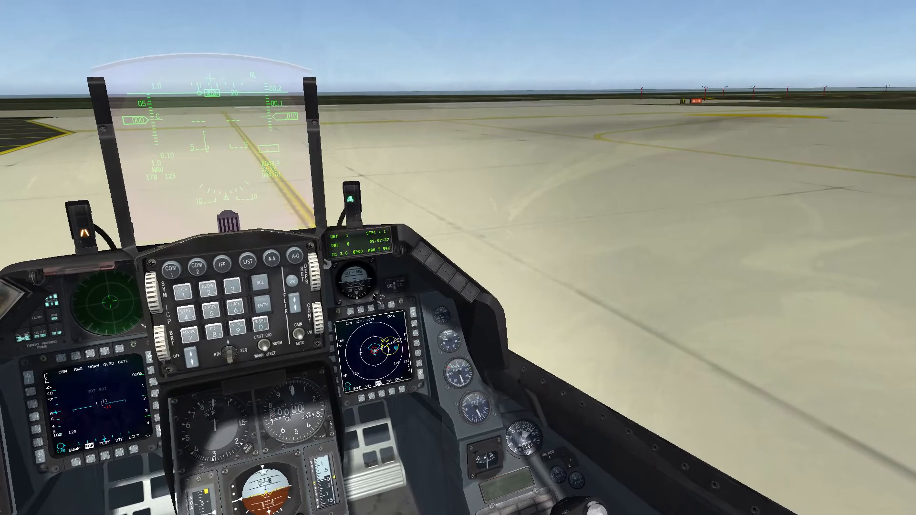
{"action": "key", "text": "alt+Tab"}
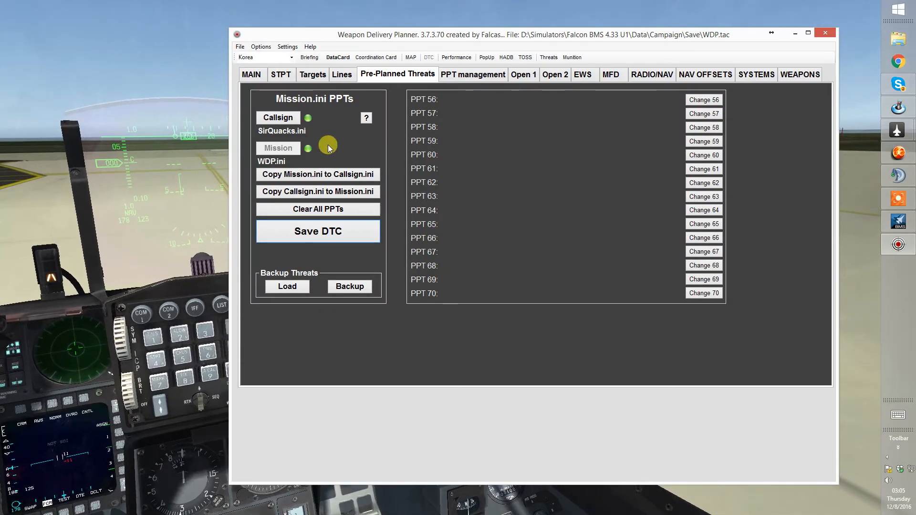
Examine the entry options of Mission.ini's PPT 56, cancel them, and recheck the preplanned threats of Callsign.ini and Mission.ini.
{"action": "left_click", "coordinate": [702, 101]}
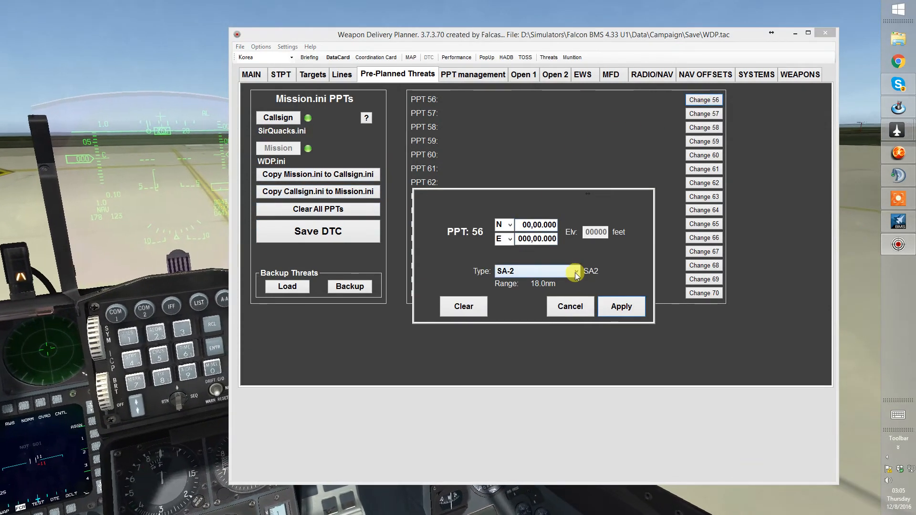
{"action": "left_click", "coordinate": [575, 304]}
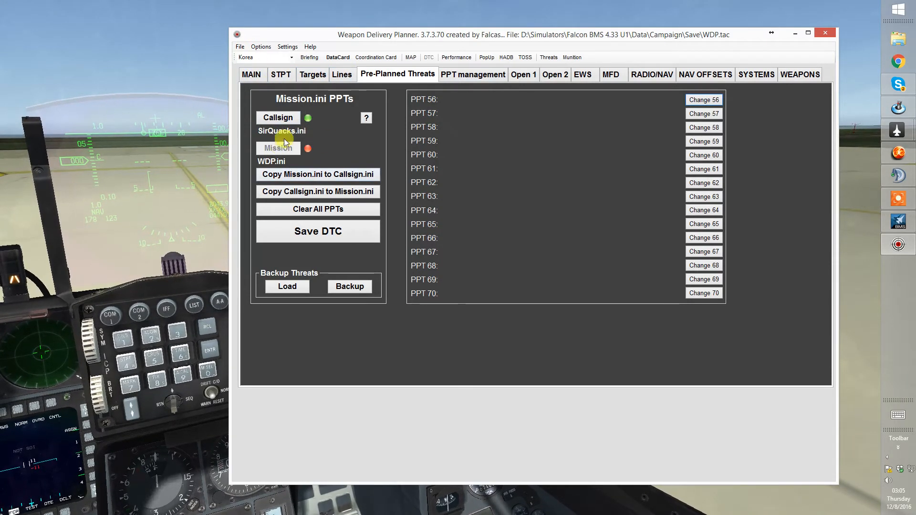
{"action": "left_click", "coordinate": [296, 114]}
{"action": "left_click", "coordinate": [294, 148]}
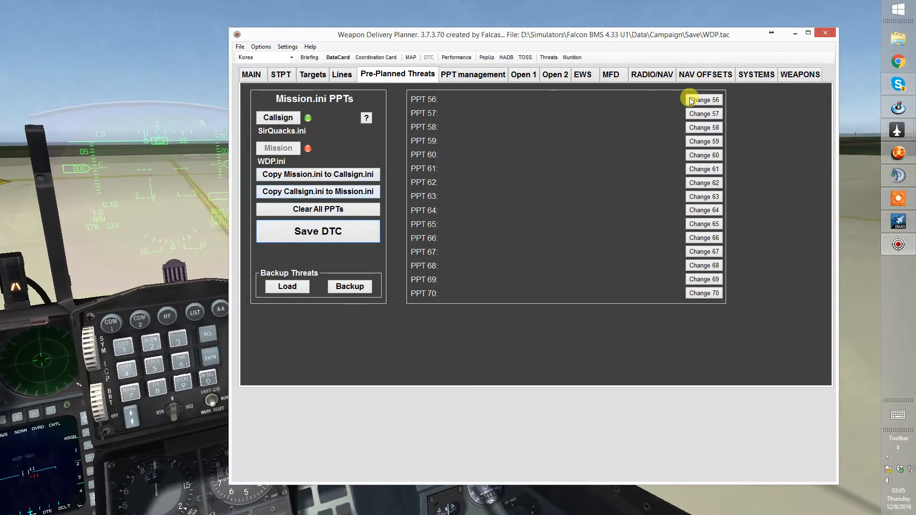
On the map, add an SA-4 as preplanned threat 56 at N 38,21.663 - E 127,14.952, east of steerpoint 6.
{"action": "left_click", "coordinate": [410, 57]}
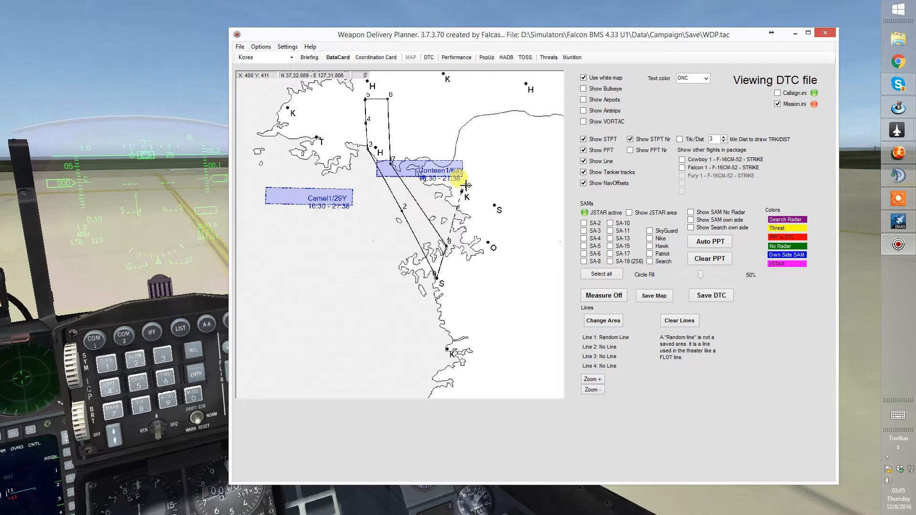
{"action": "scroll", "coordinate": [465, 185], "scroll_direction": "up", "scroll_amount": 2}
{"action": "right_click", "coordinate": [424, 165]}
{"action": "left_click", "coordinate": [442, 170]}
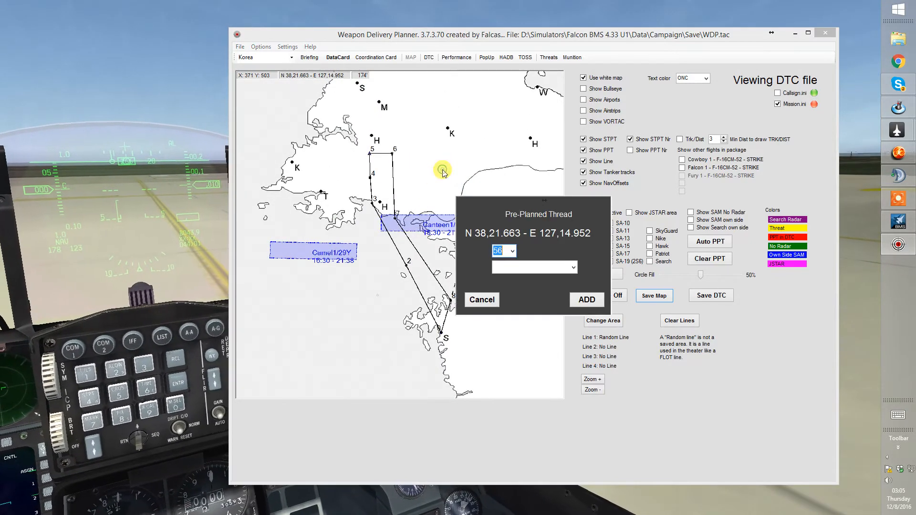
{"action": "left_click", "coordinate": [570, 265]}
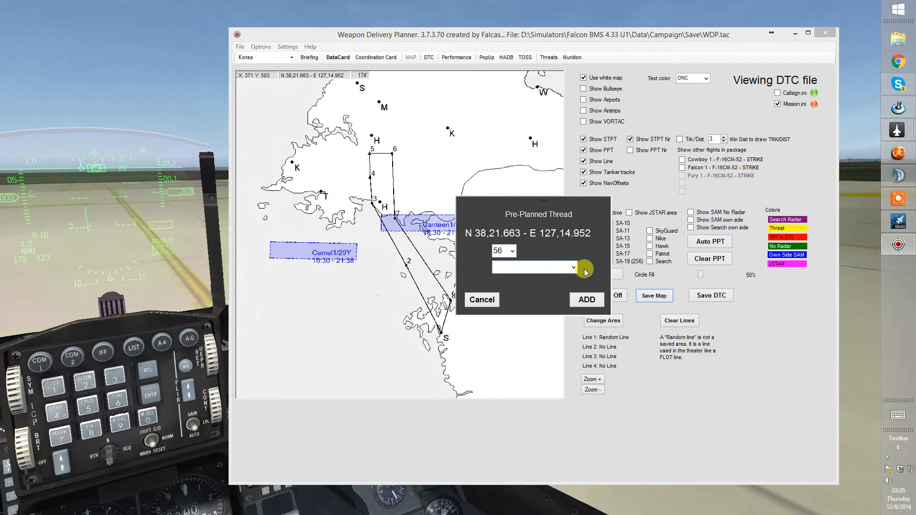
{"action": "left_click", "coordinate": [573, 268]}
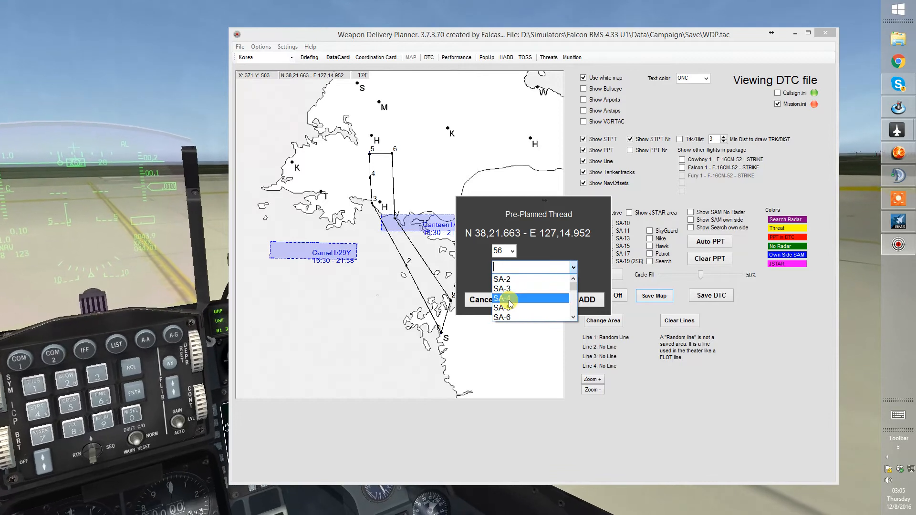
{"action": "left_click", "coordinate": [508, 299]}
{"action": "left_click", "coordinate": [575, 298]}
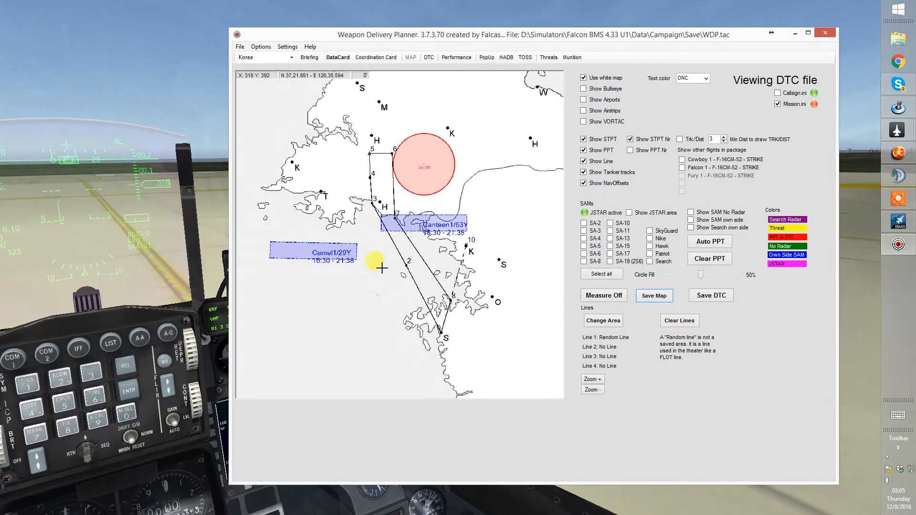
Add preplanned threat 57 at N 37,20.773 - E 126,38.253 and save the DTC to both Callsign.ini and Mission.ini.
{"action": "left_click", "coordinate": [395, 271]}
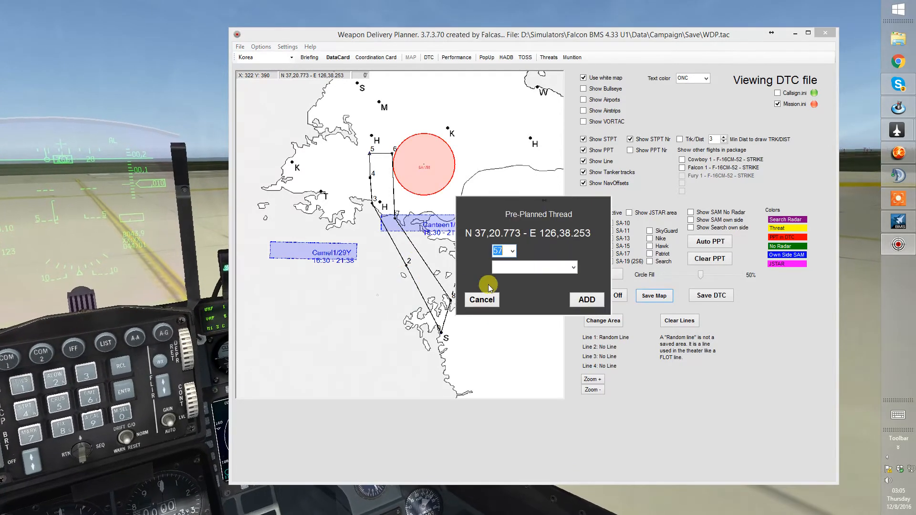
{"action": "left_click", "coordinate": [574, 268]}
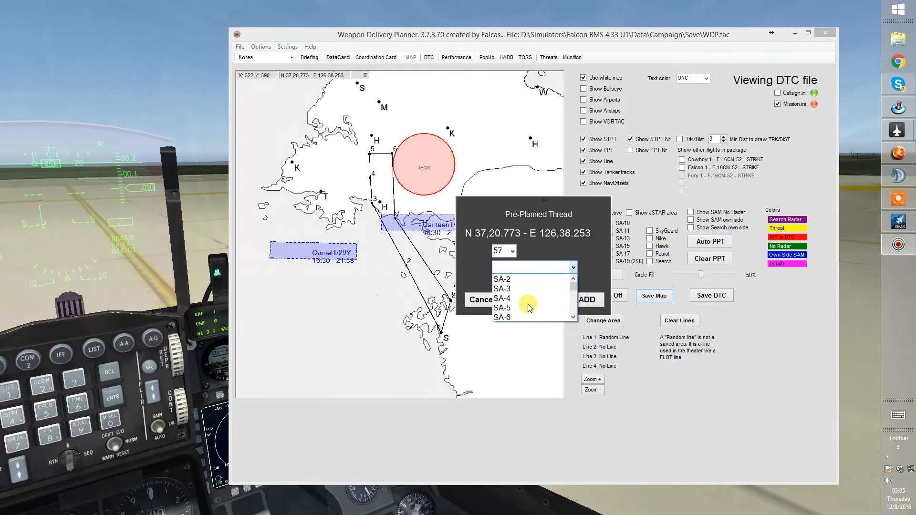
{"action": "scroll", "coordinate": [528, 307], "scroll_direction": "down", "scroll_amount": 3}
{"action": "left_click", "coordinate": [511, 316]}
{"action": "left_click", "coordinate": [588, 301]}
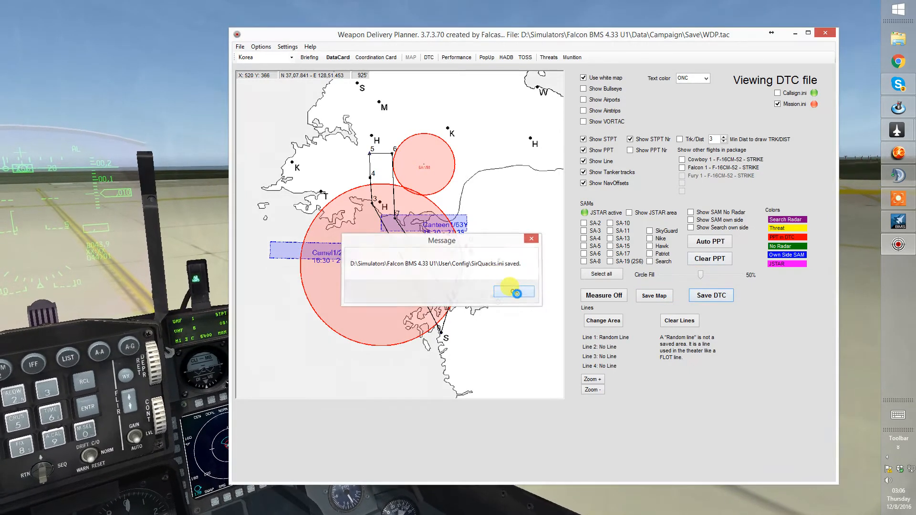
{"action": "left_click", "coordinate": [509, 292]}
{"action": "left_click", "coordinate": [443, 301]}
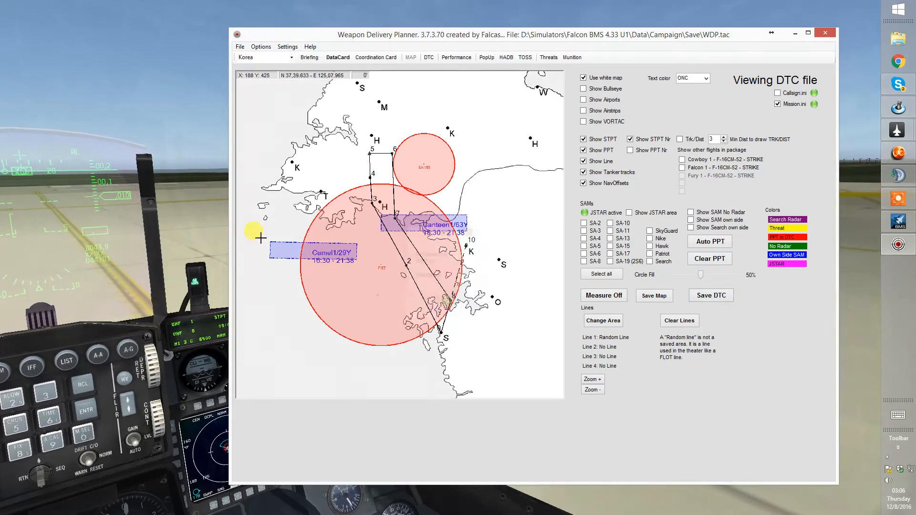
Switch to the Falcon BMS cockpit, check the data cartridge page and the threats on the HSD, and return to Weapon Delivery Planner.
{"action": "key", "text": "alt+Tab"}
{"action": "left_click", "coordinate": [242, 381]}
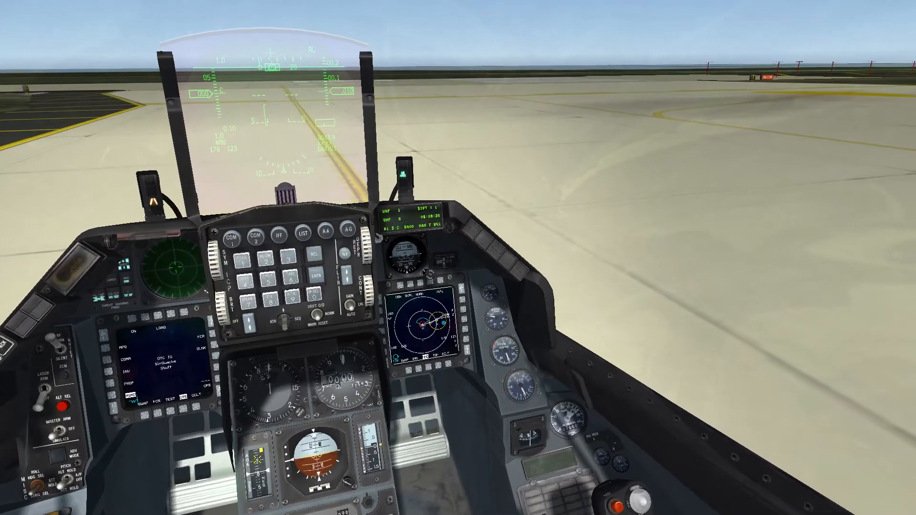
{"action": "left_click", "coordinate": [149, 418]}
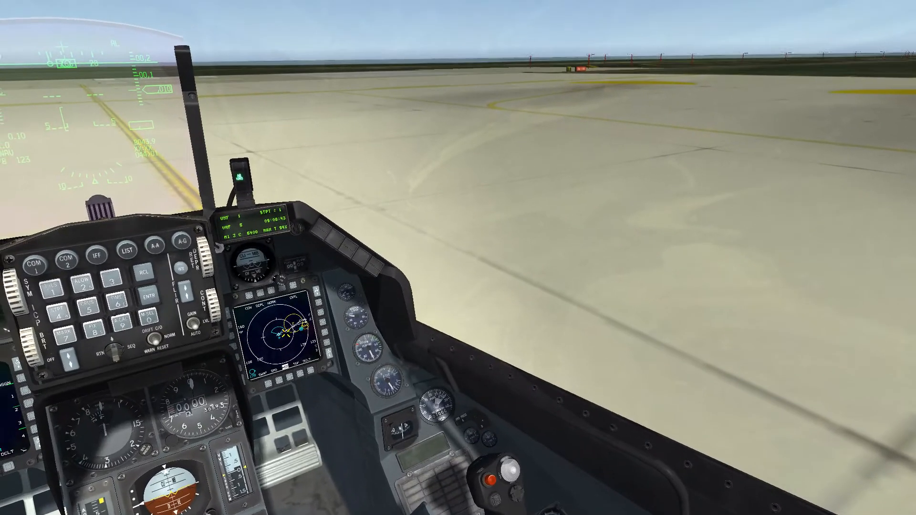
{"action": "key", "text": "alt+Tab"}
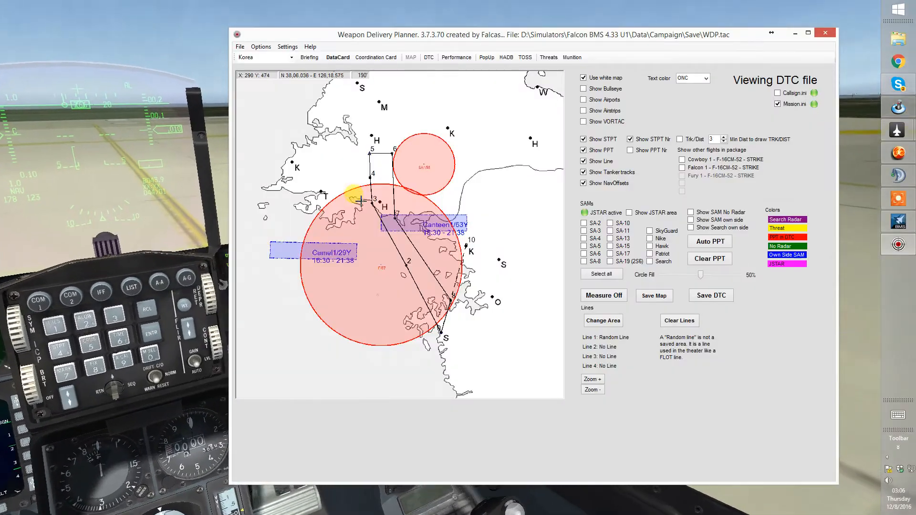
Look over the recent mission files and view the flight's DataCard.
{"action": "mouse_move", "coordinate": [463, 228]}
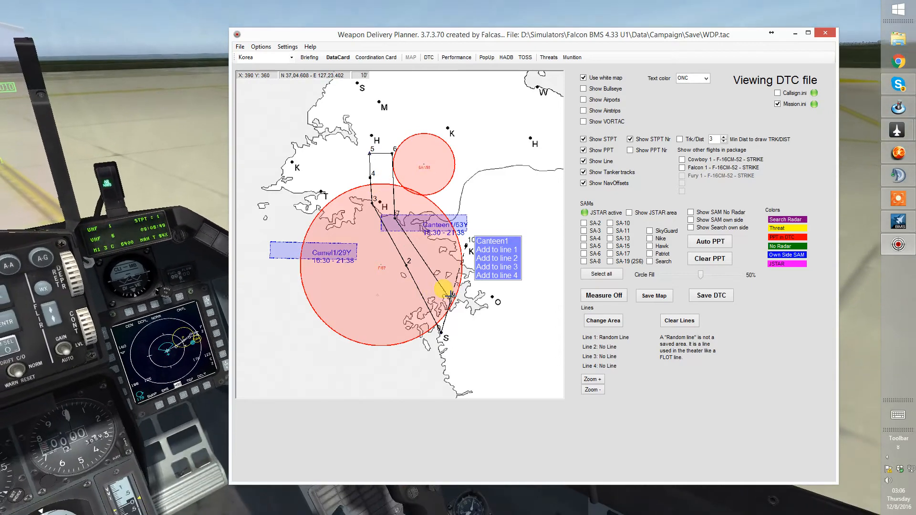
{"action": "left_click", "coordinate": [241, 47]}
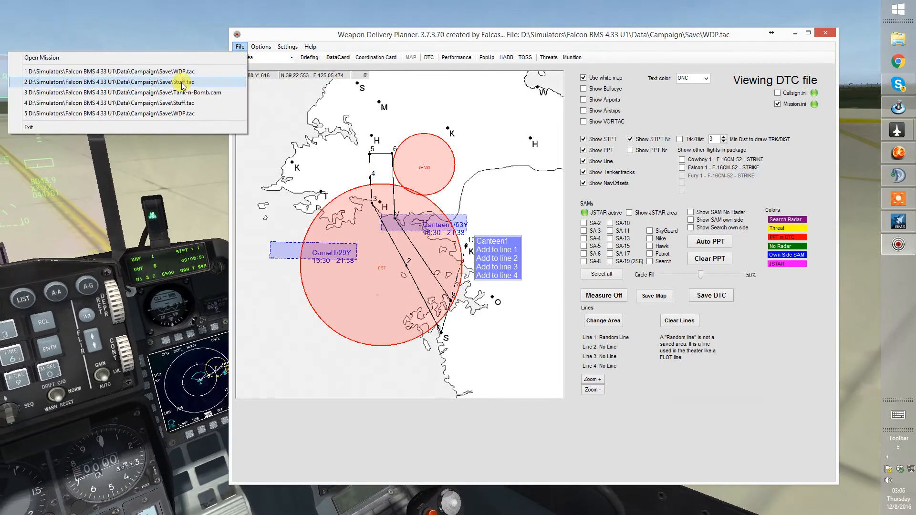
{"action": "left_click", "coordinate": [466, 36]}
{"action": "double_click", "coordinate": [466, 37]}
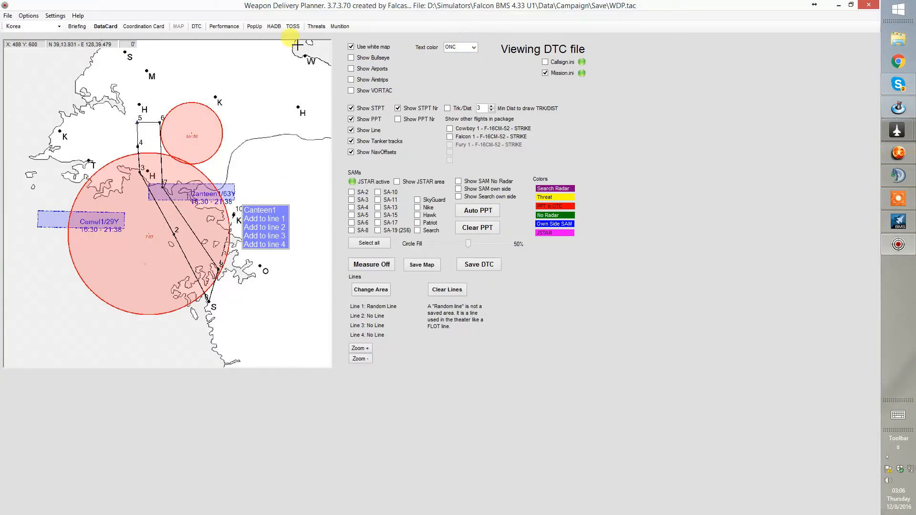
{"action": "double_click", "coordinate": [309, 12]}
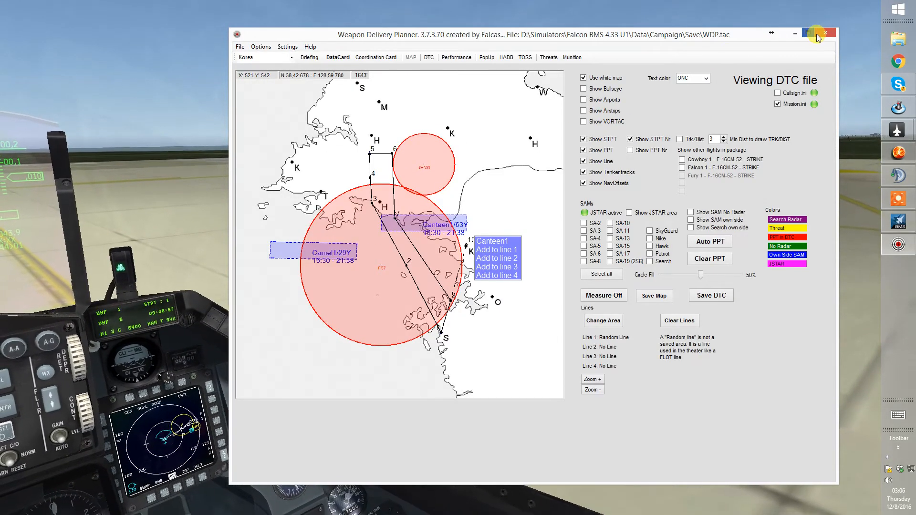
{"action": "left_click", "coordinate": [333, 58]}
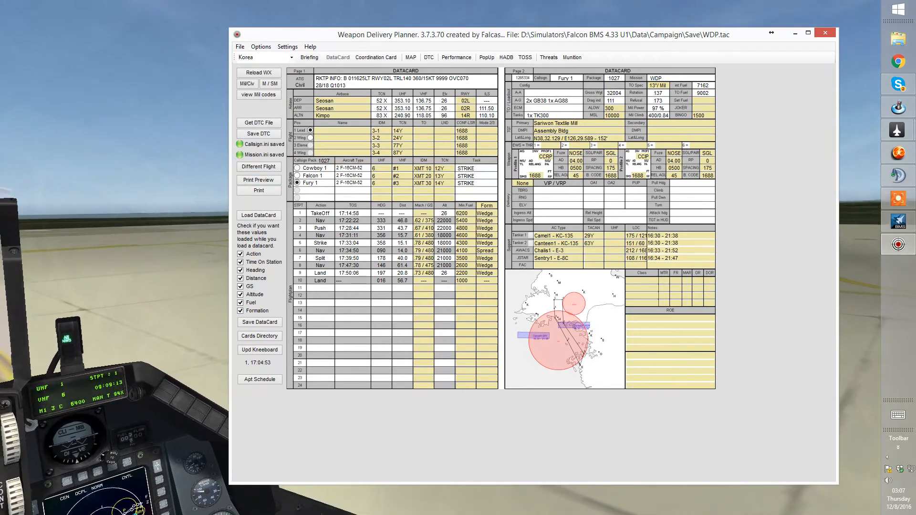
Close Weapon Delivery Planner and start it again from the desktop.
{"action": "left_click", "coordinate": [820, 33]}
{"action": "key", "text": "alt+Tab"}
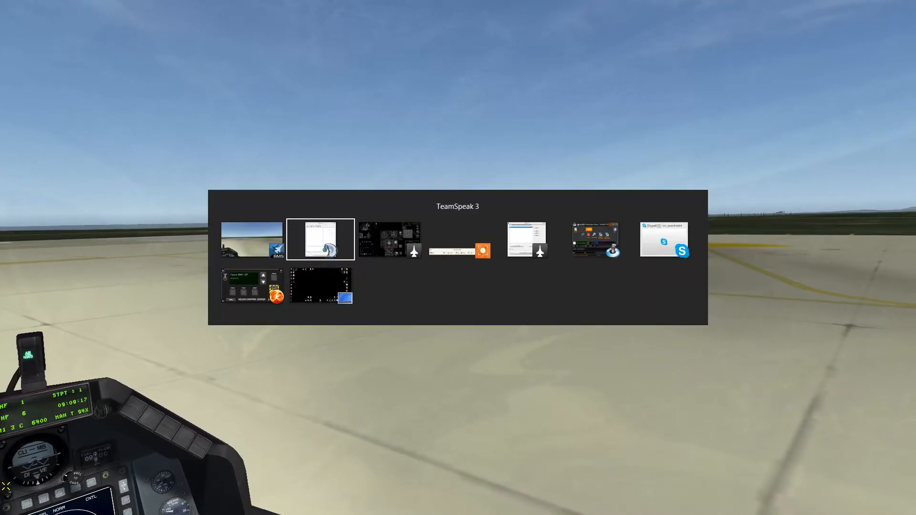
{"action": "key", "text": "alt+Tab"}
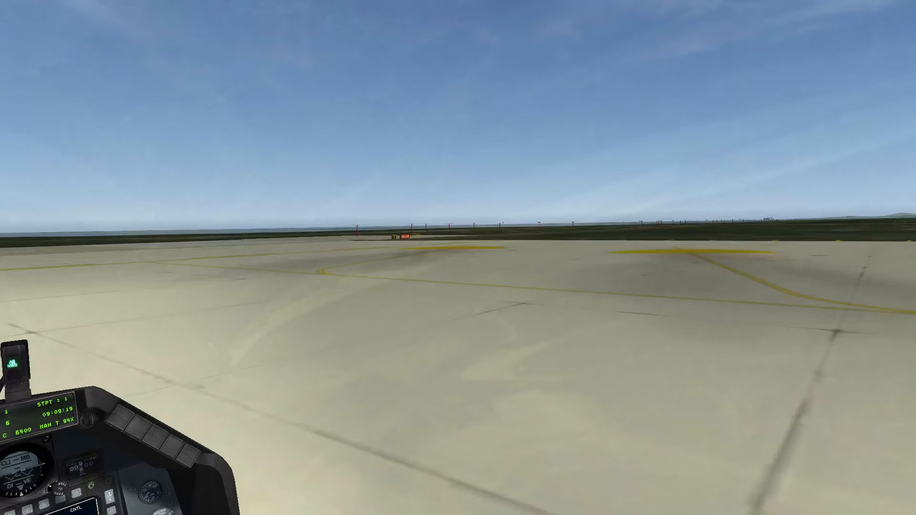
{"action": "key", "text": "alt+Tab"}
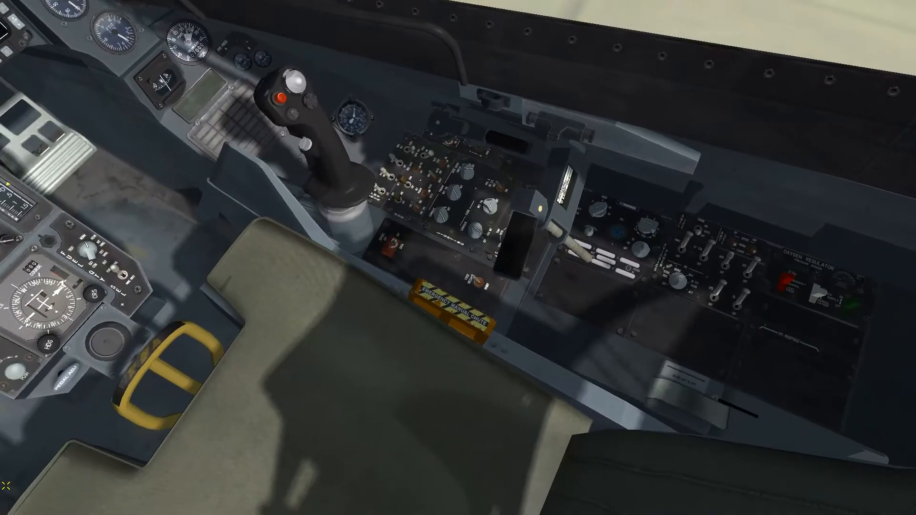
{"action": "key", "text": "alt+Tab"}
{"action": "key", "text": "alt+Tab"}
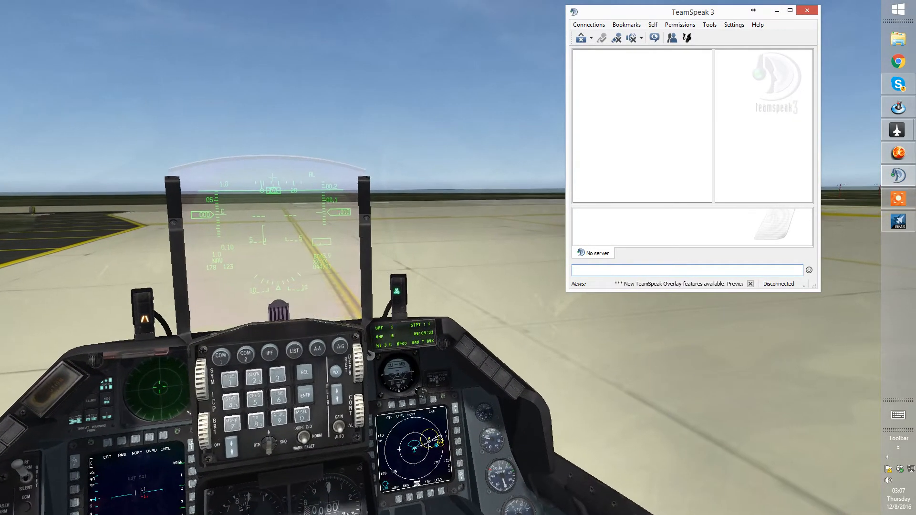
{"action": "left_click", "coordinate": [900, 448]}
{"action": "left_click", "coordinate": [901, 449]}
{"action": "left_click", "coordinate": [901, 449]}
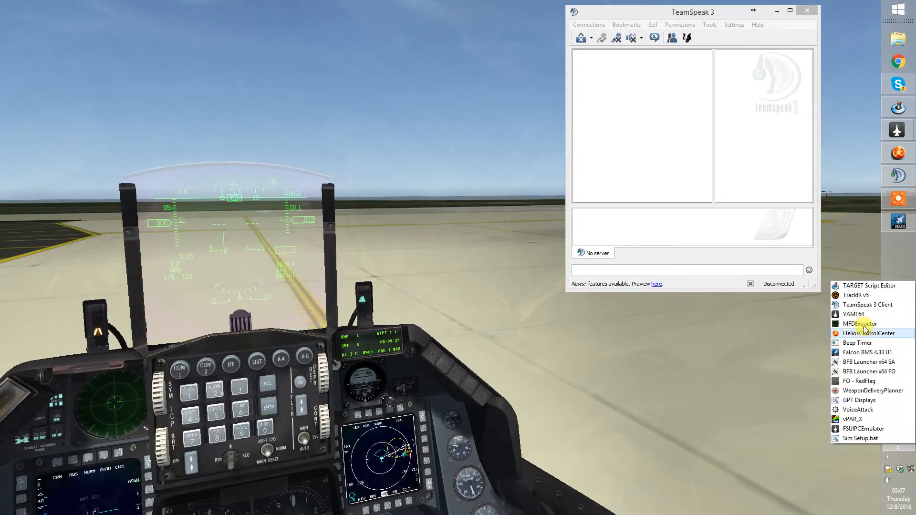
{"action": "left_click", "coordinate": [854, 390]}
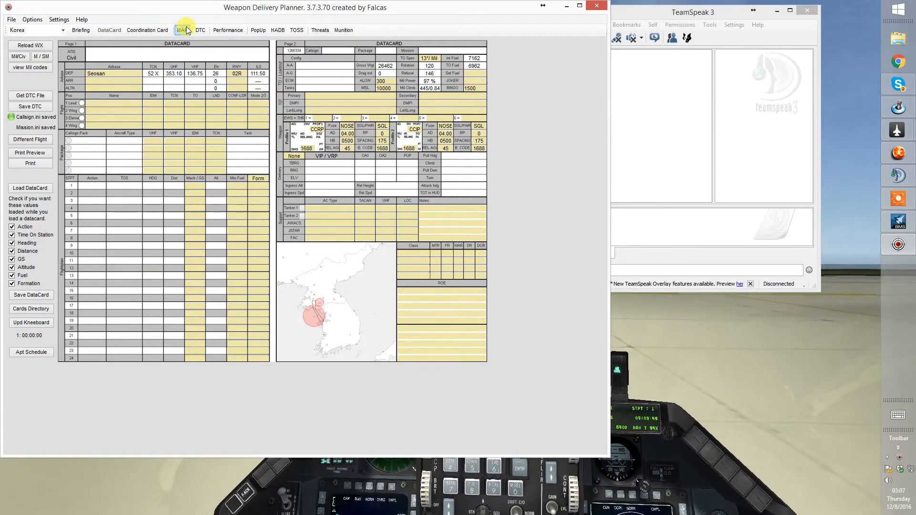
Load Viper.ini from Dropbox\Falcon BMS\Missions\TEST\Cowboy 1 as the DTC's Callsign.ini file.
{"action": "left_click", "coordinate": [199, 30]}
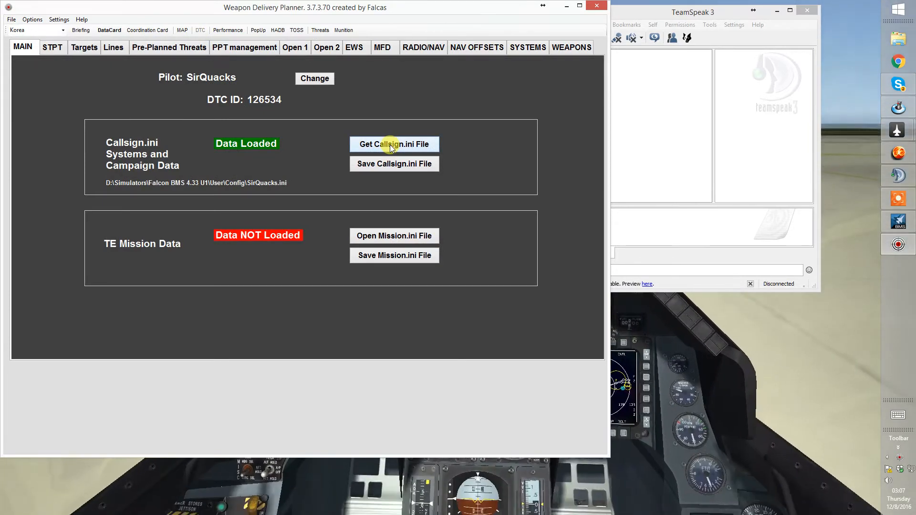
{"action": "left_click", "coordinate": [390, 146]}
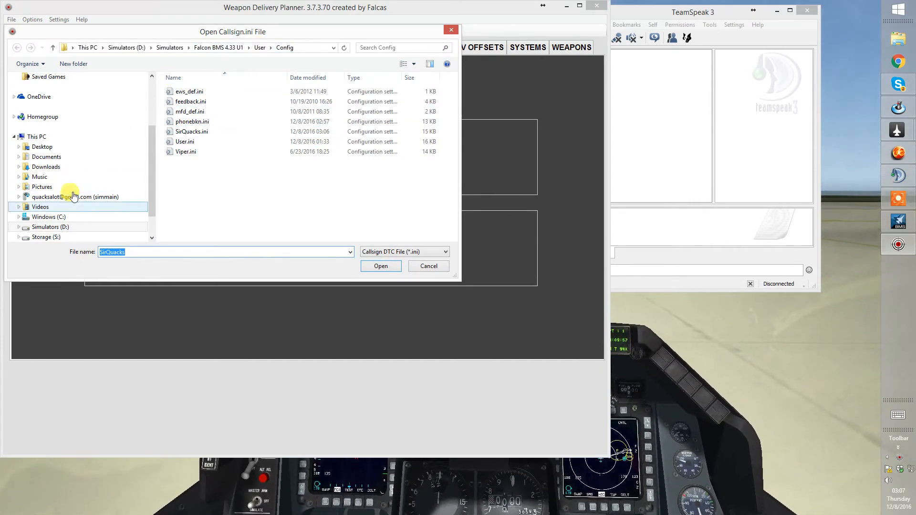
{"action": "left_click_drag", "start_coordinate": [155, 158], "coordinate": [147, 108]}
{"action": "left_click", "coordinate": [50, 110]}
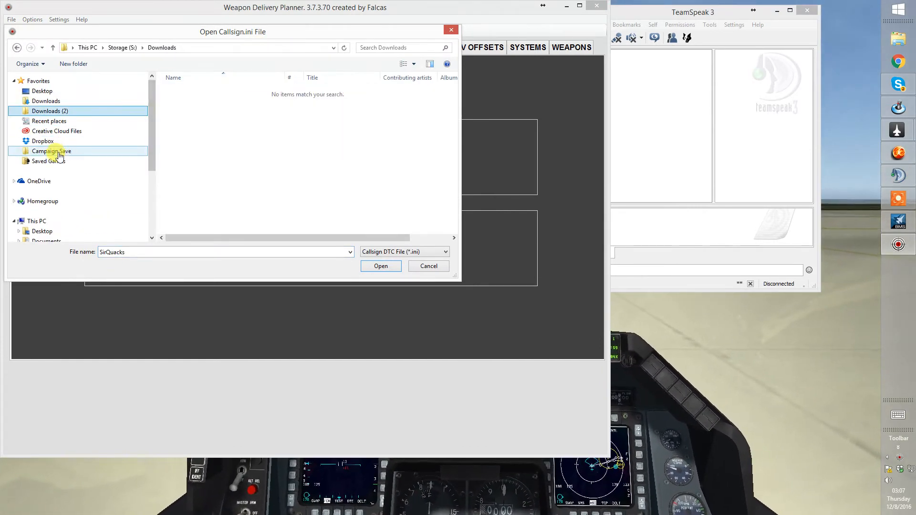
{"action": "left_click", "coordinate": [53, 143]}
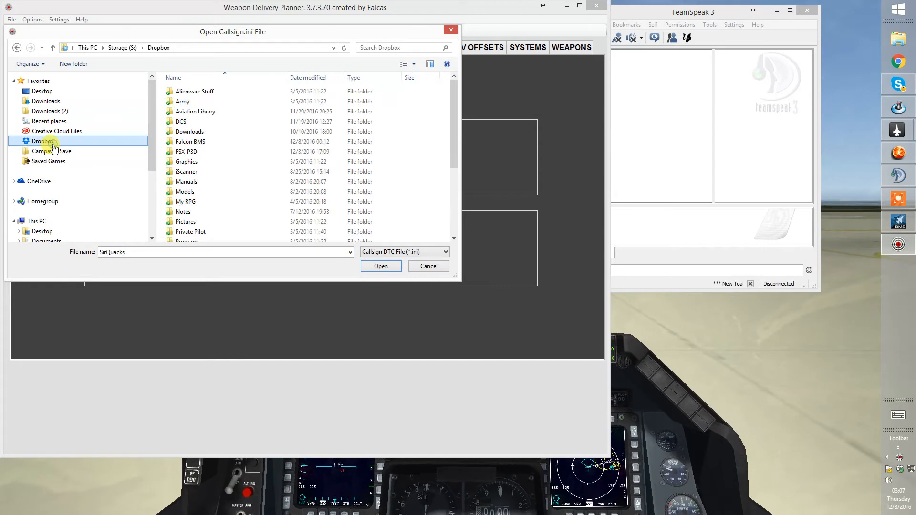
{"action": "double_click", "coordinate": [190, 147]}
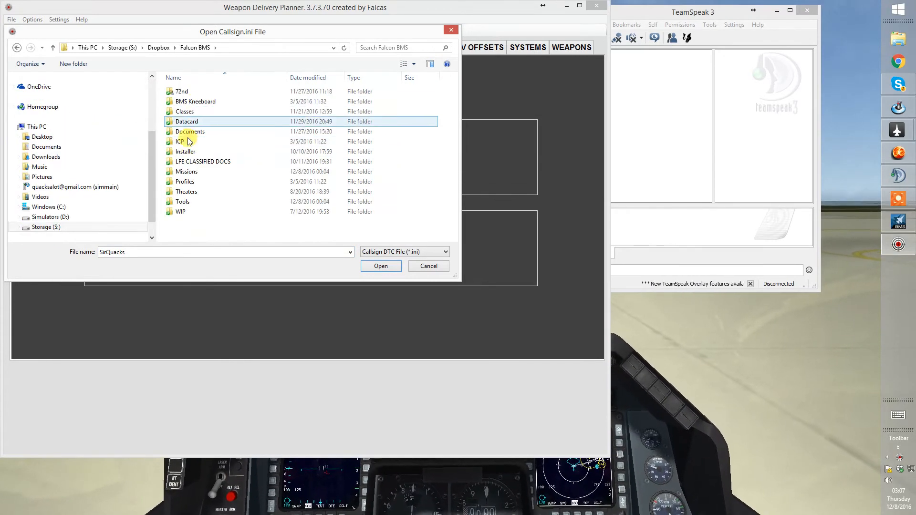
{"action": "double_click", "coordinate": [184, 173]}
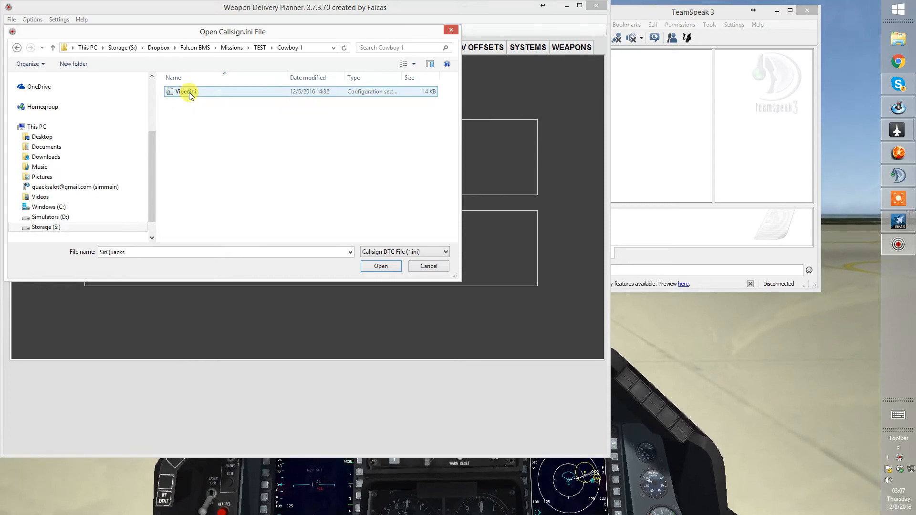
{"action": "double_click", "coordinate": [186, 92]}
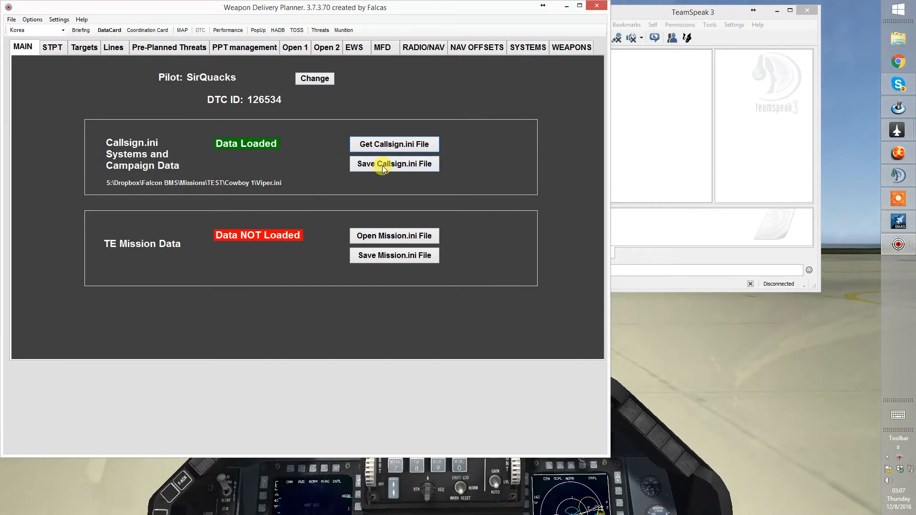
Review the loaded file's steerpoints, lines and preplanned threats, and examine its route and threats on the map.
{"action": "left_click", "coordinate": [60, 50]}
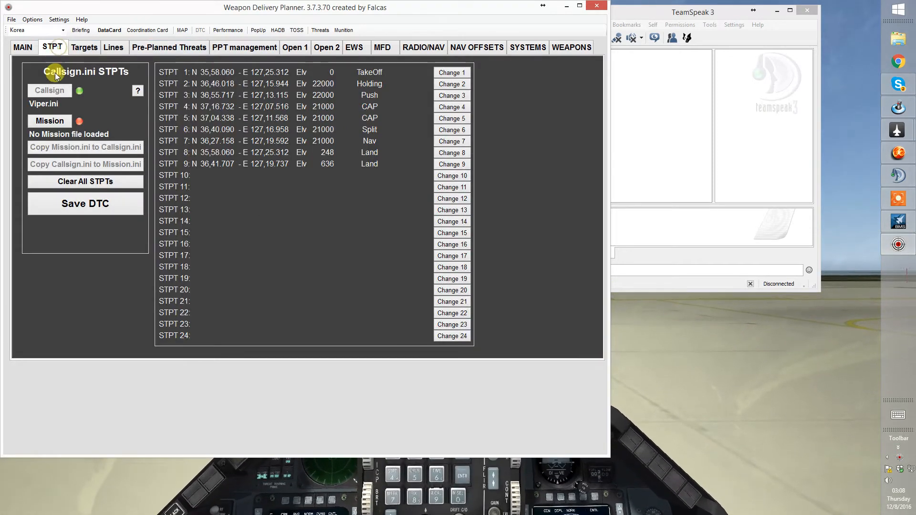
{"action": "left_click", "coordinate": [115, 48]}
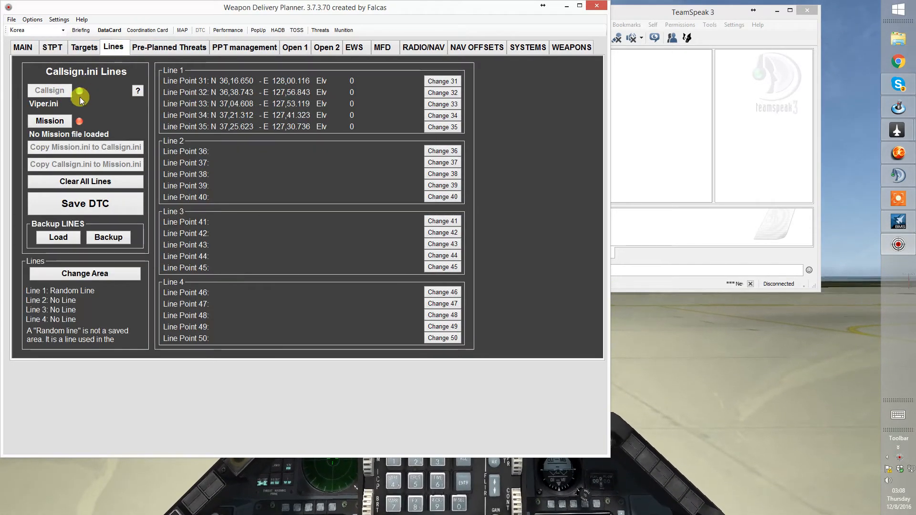
{"action": "left_click", "coordinate": [179, 49]}
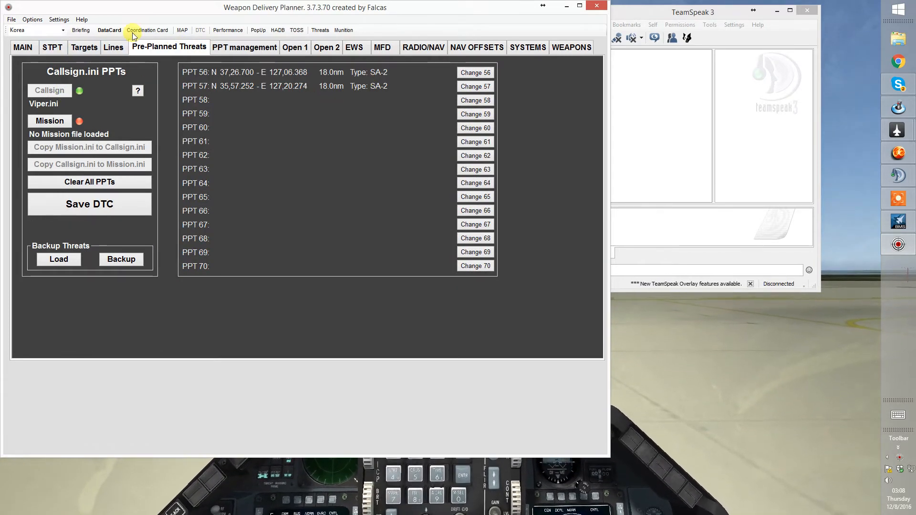
{"action": "left_click", "coordinate": [182, 30]}
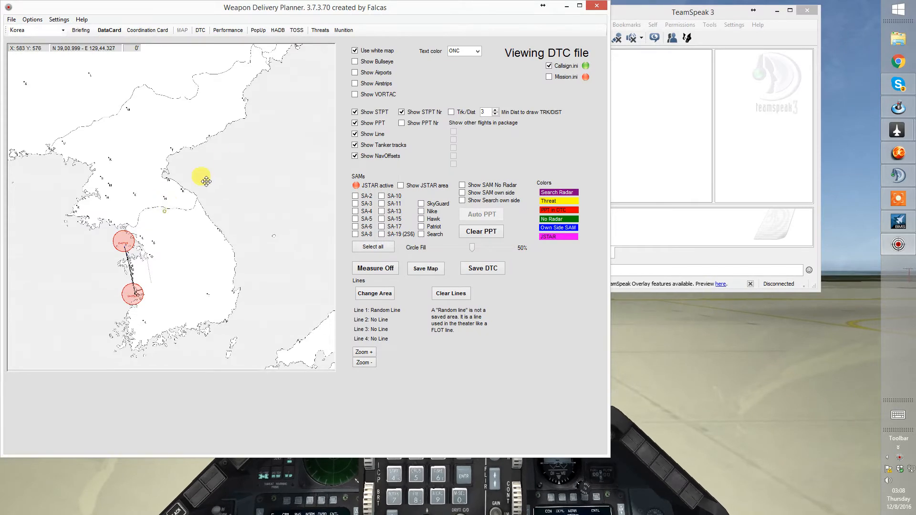
{"action": "scroll", "coordinate": [177, 247], "scroll_direction": "up", "scroll_amount": 3}
{"action": "left_click_drag", "start_coordinate": [153, 270], "coordinate": [302, 170]}
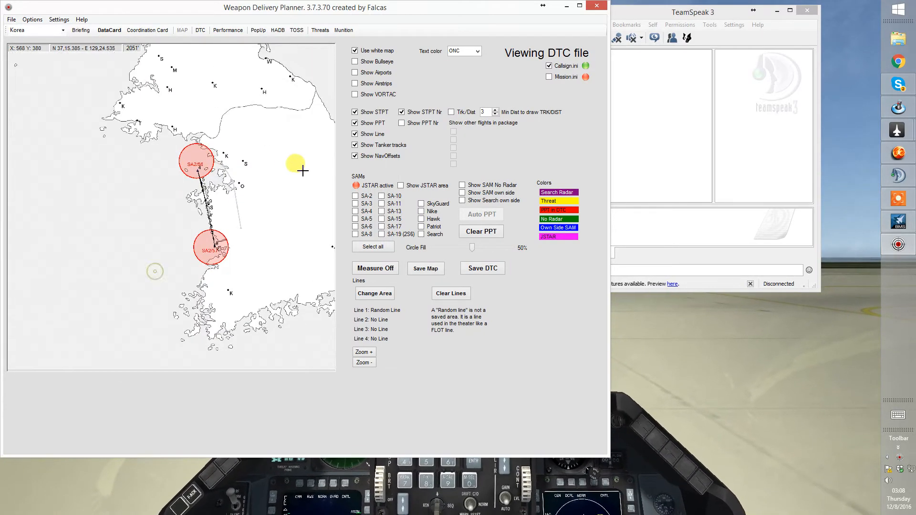
Save the loaded callsign data over the pilot's own .ini file in the User\Config folder, replacing the existing file.
{"action": "scroll", "coordinate": [267, 176], "scroll_direction": "up", "scroll_amount": 2}
{"action": "scroll", "coordinate": [247, 179], "scroll_direction": "up", "scroll_amount": 1}
{"action": "left_click_drag", "start_coordinate": [245, 190], "coordinate": [221, 224]}
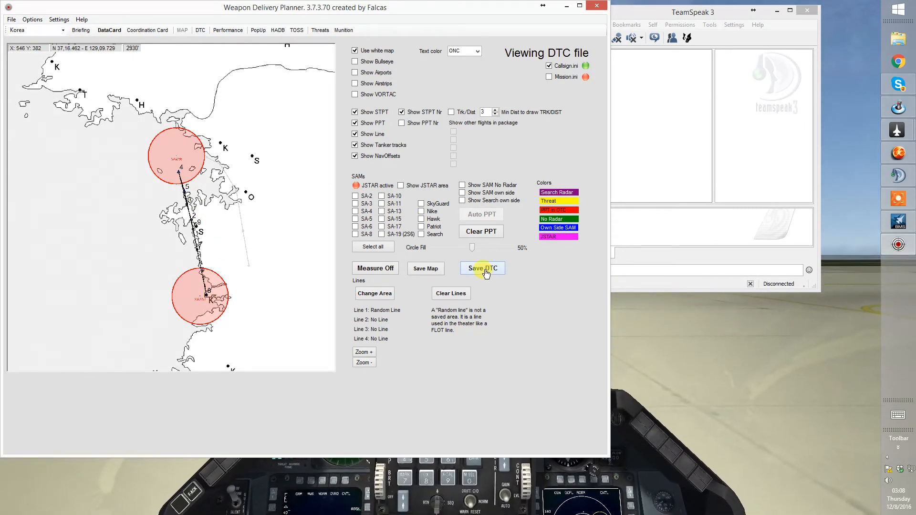
{"action": "left_click", "coordinate": [201, 31]}
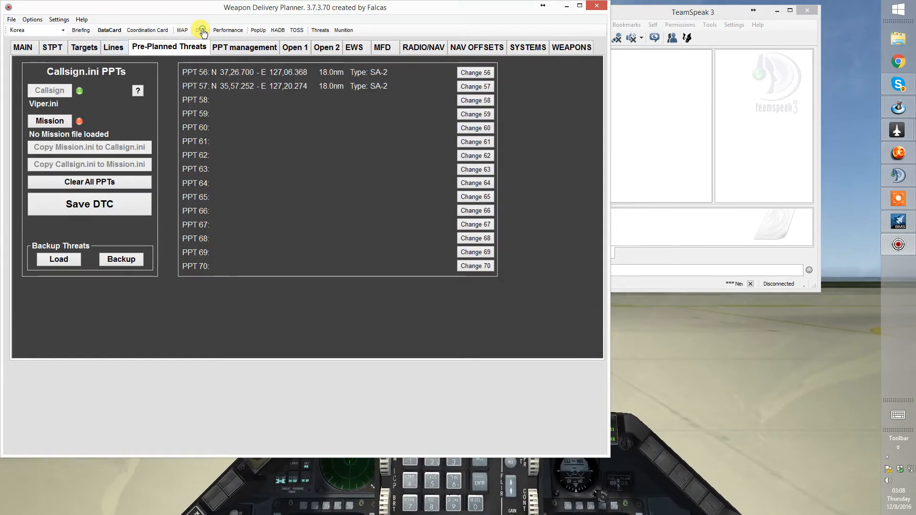
{"action": "left_click", "coordinate": [23, 47]}
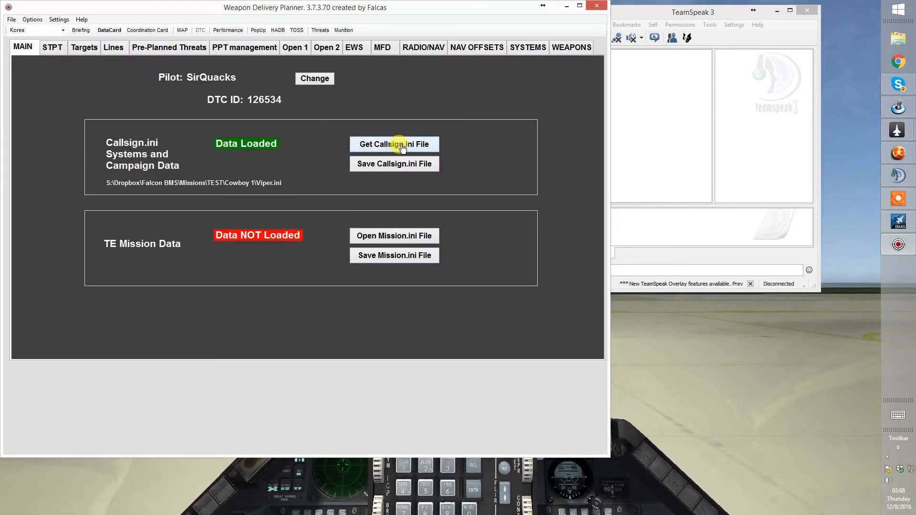
{"action": "left_click", "coordinate": [416, 165]}
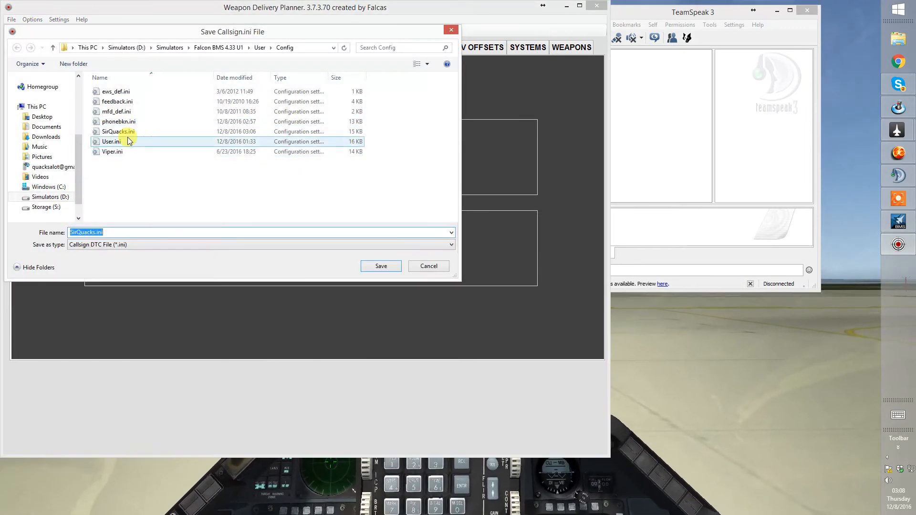
{"action": "double_click", "coordinate": [121, 133]}
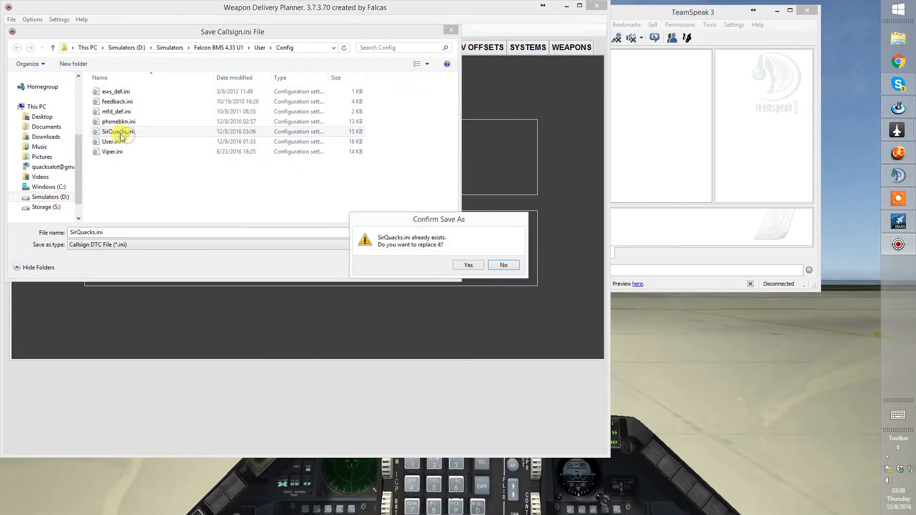
{"action": "left_click", "coordinate": [469, 267]}
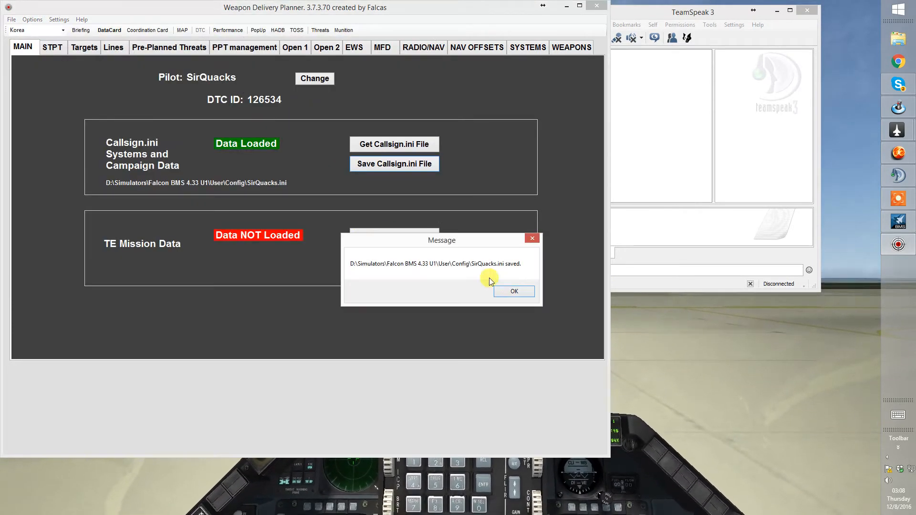
{"action": "left_click", "coordinate": [511, 293]}
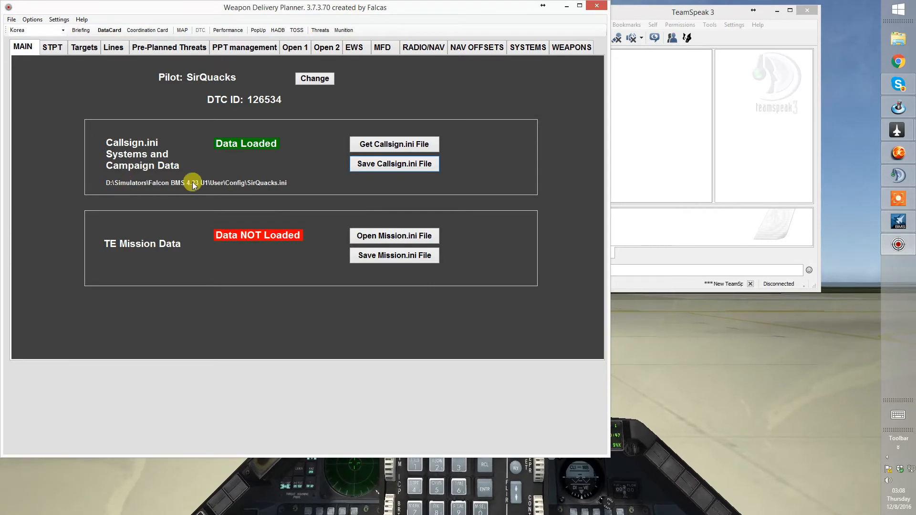
Review the callsign file's steerpoint list and save the DTC again from there.
{"action": "left_click", "coordinate": [53, 47]}
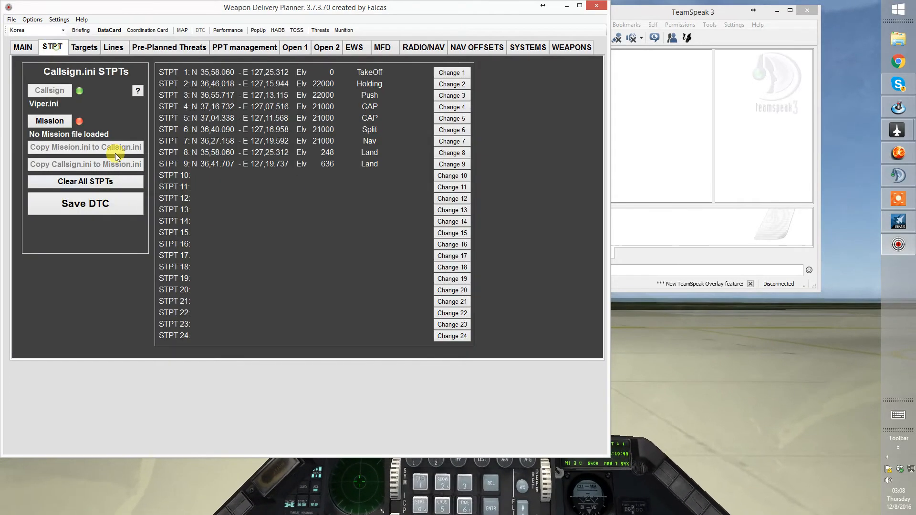
{"action": "left_click", "coordinate": [85, 204]}
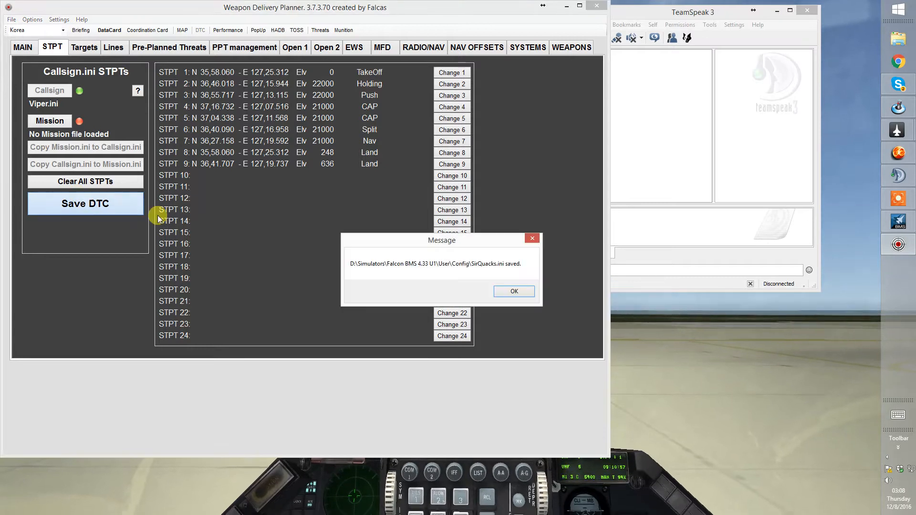
{"action": "left_click", "coordinate": [499, 289]}
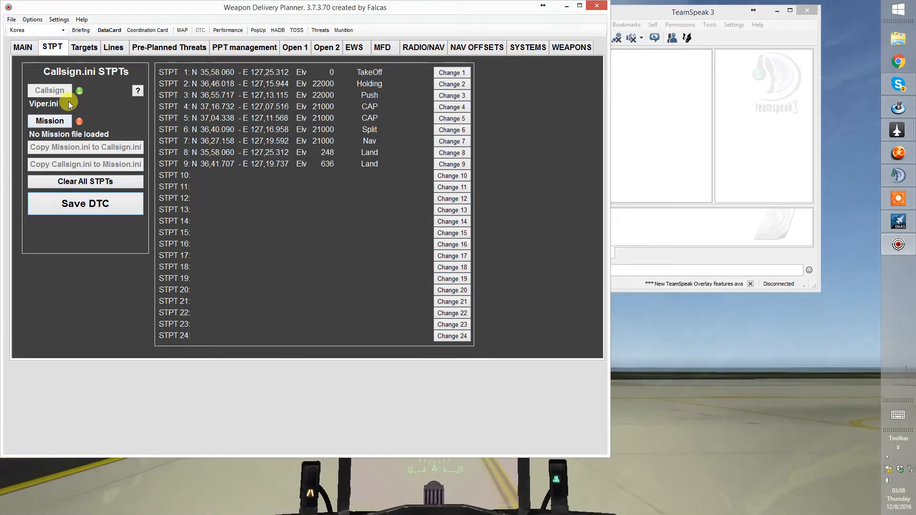
Switch to the Falcon BMS cockpit, load the saved cartridge data, check the right MFD, and return to Weapon Delivery Planner.
{"action": "key", "text": "alt+Tab"}
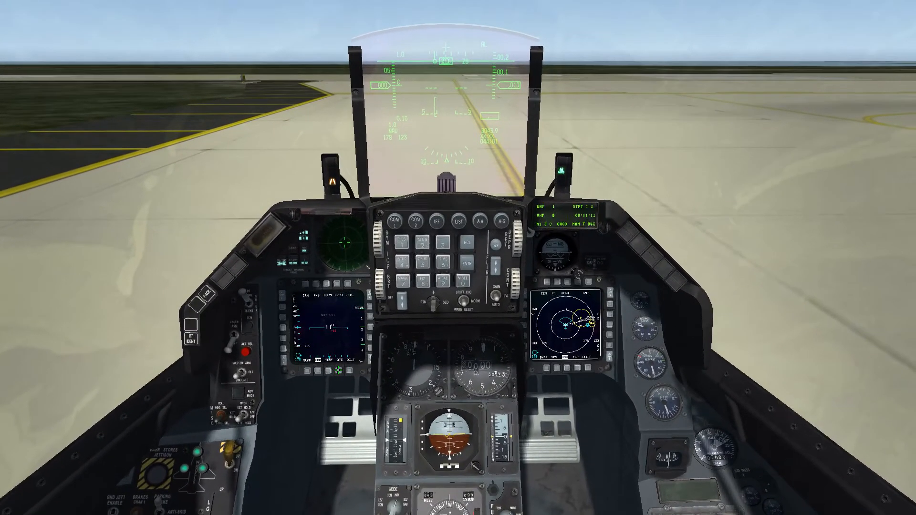
{"action": "left_click", "coordinate": [338, 370]}
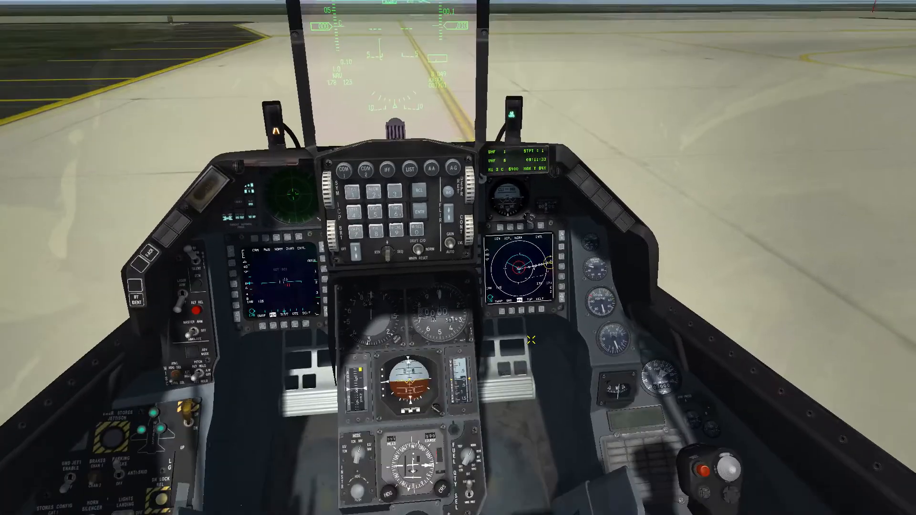
{"action": "key", "text": "alt+Tab"}
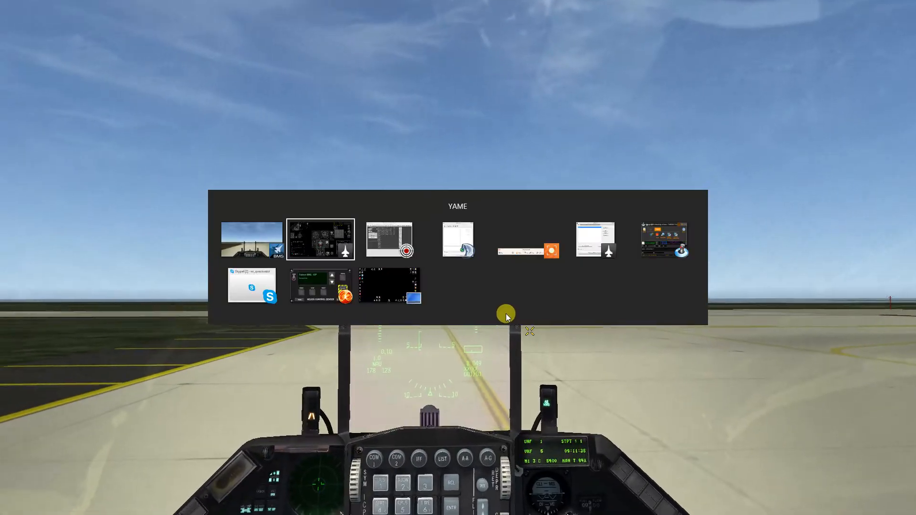
{"action": "key", "text": "alt+Tab"}
{"action": "key", "text": "alt+Tab"}
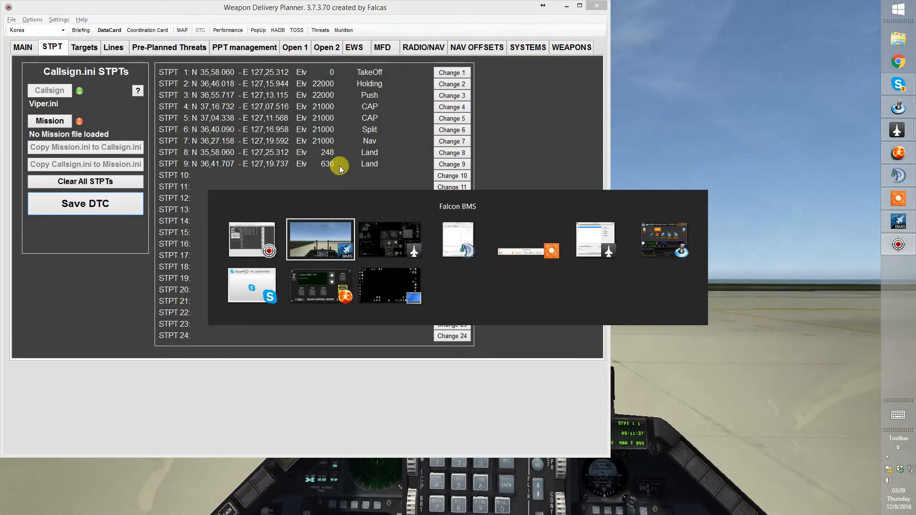
{"action": "key", "text": "alt+Tab"}
{"action": "key", "text": "alt+Tab"}
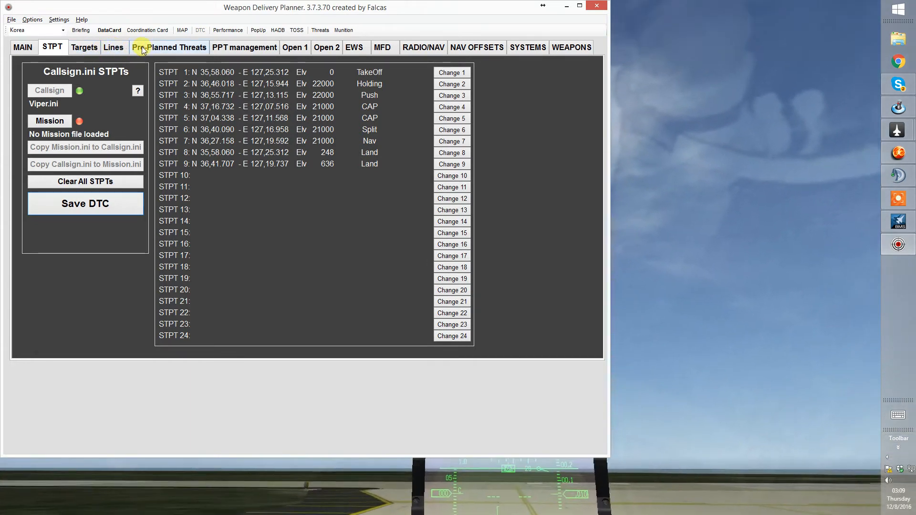
Check the target backup files available for loading in the Target folder without loading any.
{"action": "left_click", "coordinate": [84, 47]}
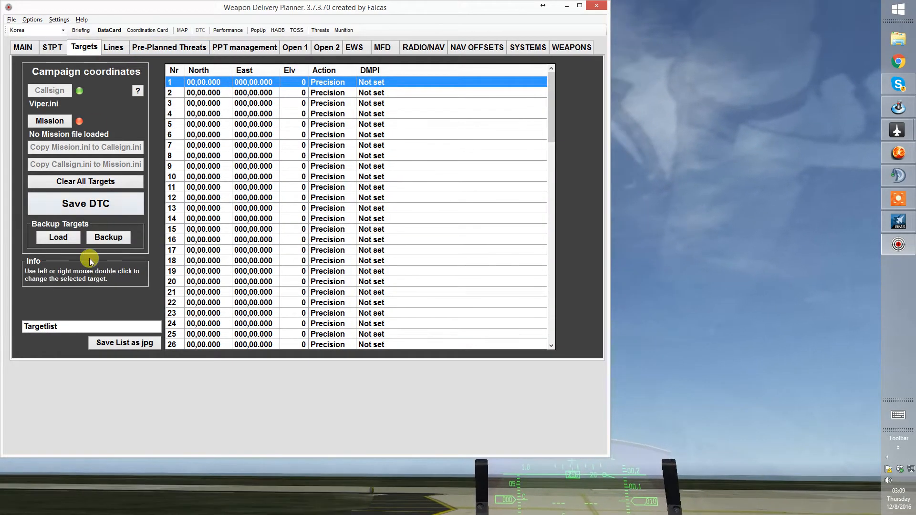
{"action": "left_click", "coordinate": [71, 240]}
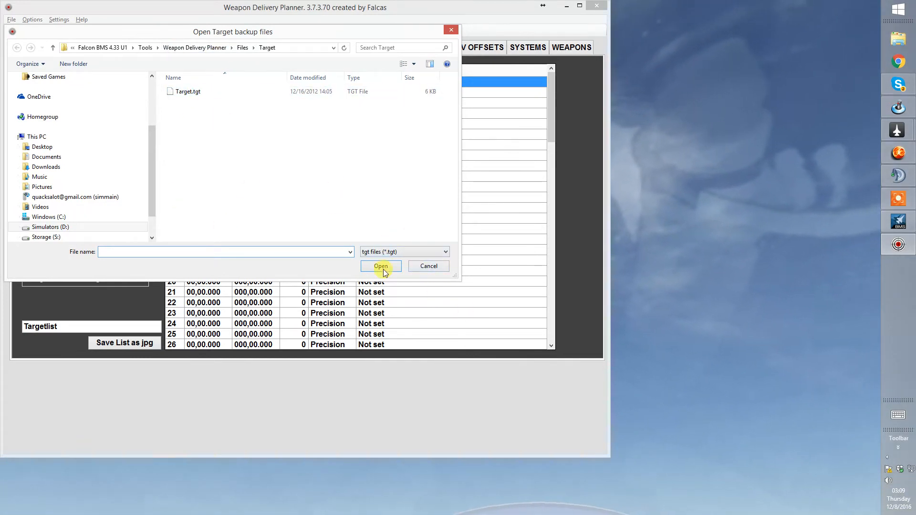
{"action": "left_click", "coordinate": [413, 266]}
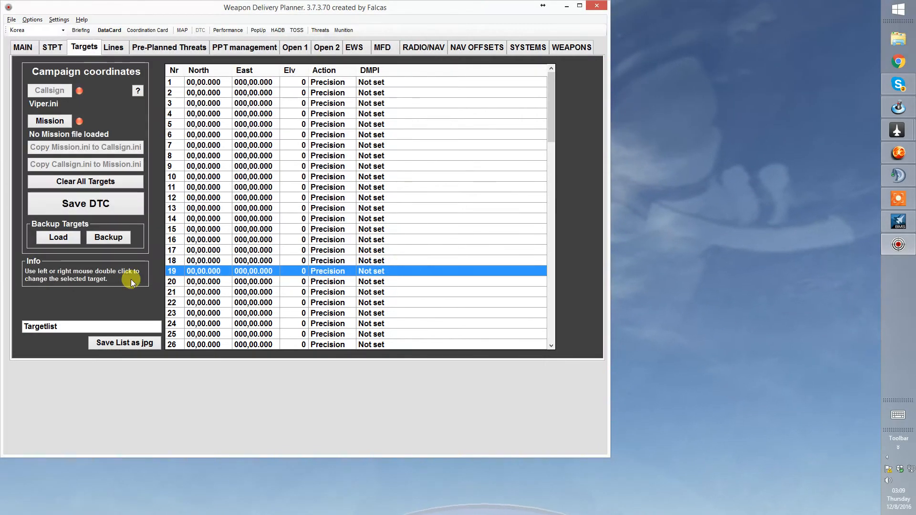
Look for line backup files to load in Dropbox\Falcon BMS\Datacard.
{"action": "left_click", "coordinate": [113, 47]}
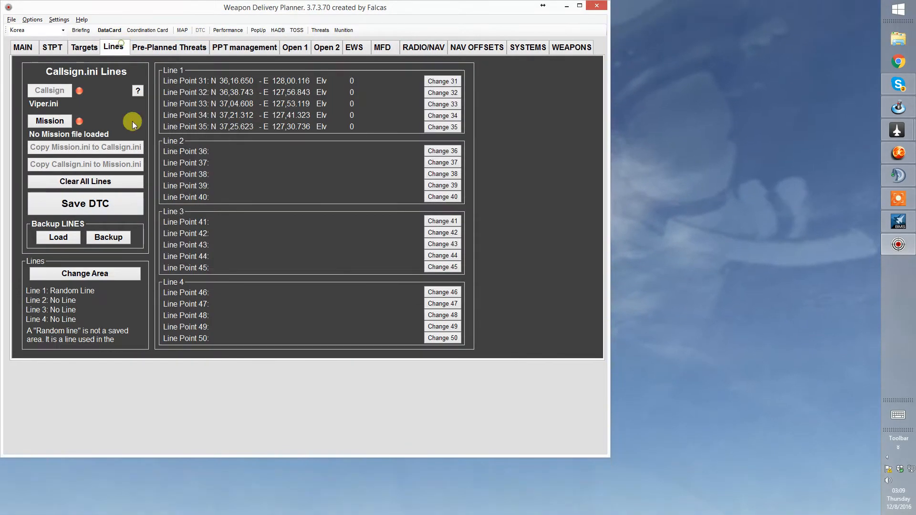
{"action": "left_click", "coordinate": [73, 237]}
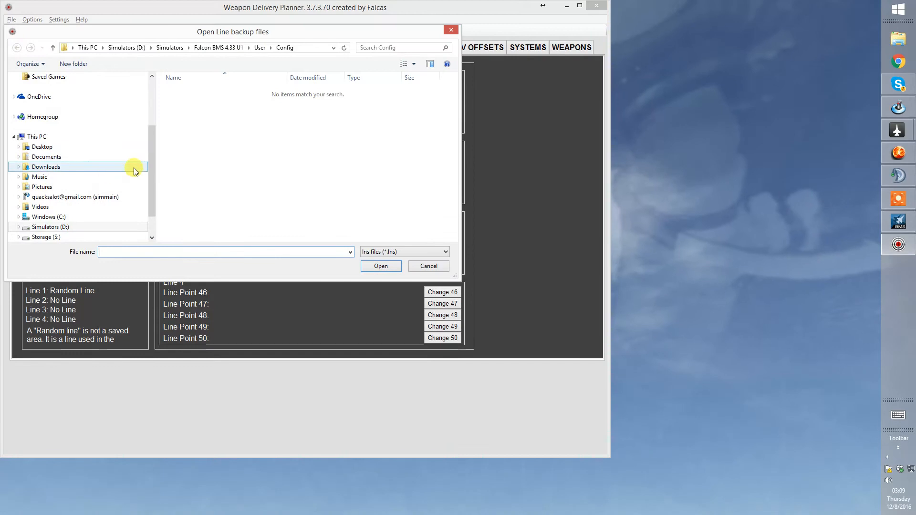
{"action": "left_click_drag", "start_coordinate": [151, 159], "coordinate": [151, 119]}
{"action": "left_click", "coordinate": [52, 141]}
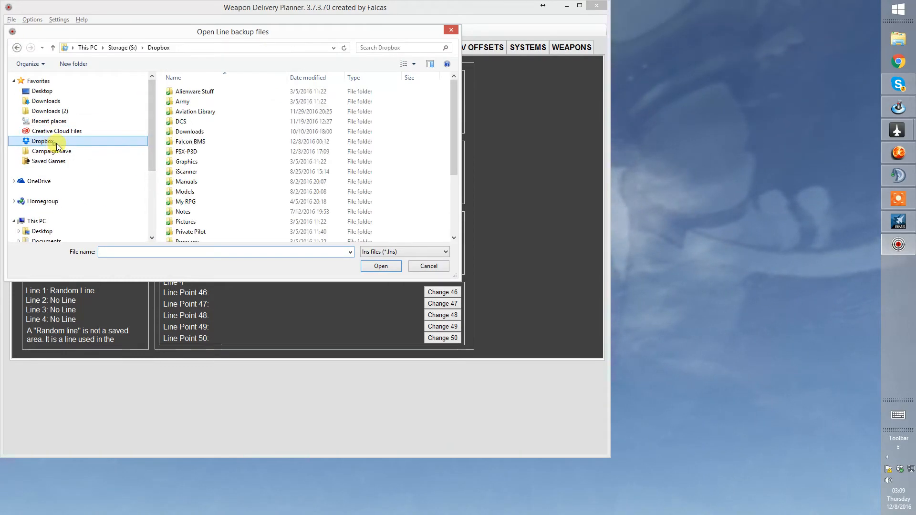
{"action": "double_click", "coordinate": [201, 143]}
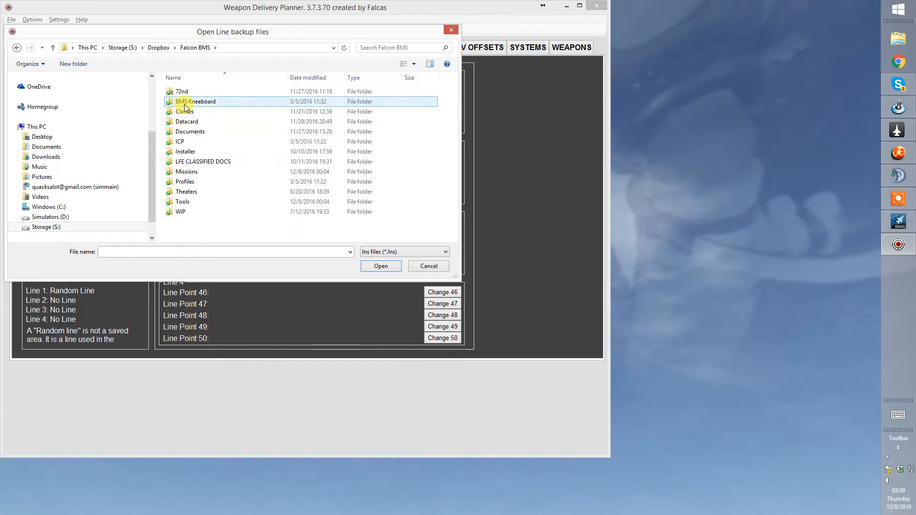
{"action": "double_click", "coordinate": [187, 122]}
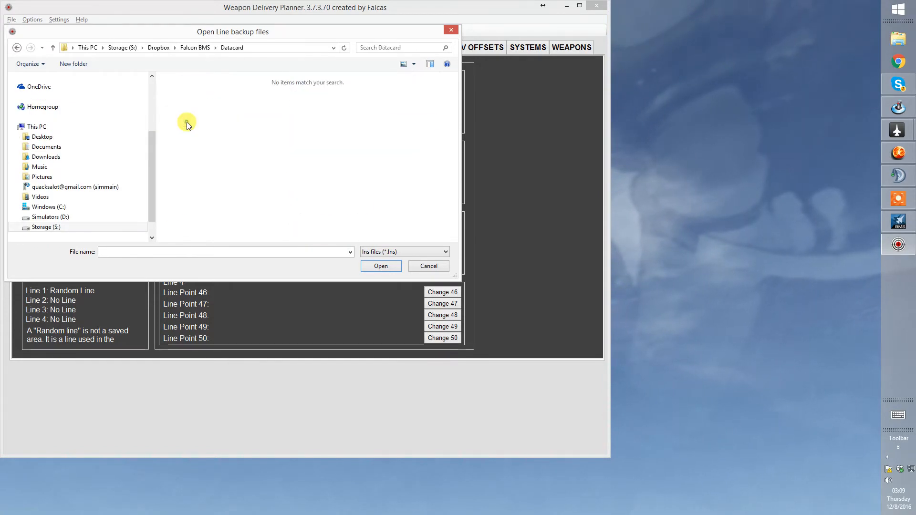
Look for line backup files in the TEST\Falcon 1 and BC11_72nd\Cobra 2 mission folders without loading any.
{"action": "left_click", "coordinate": [195, 47]}
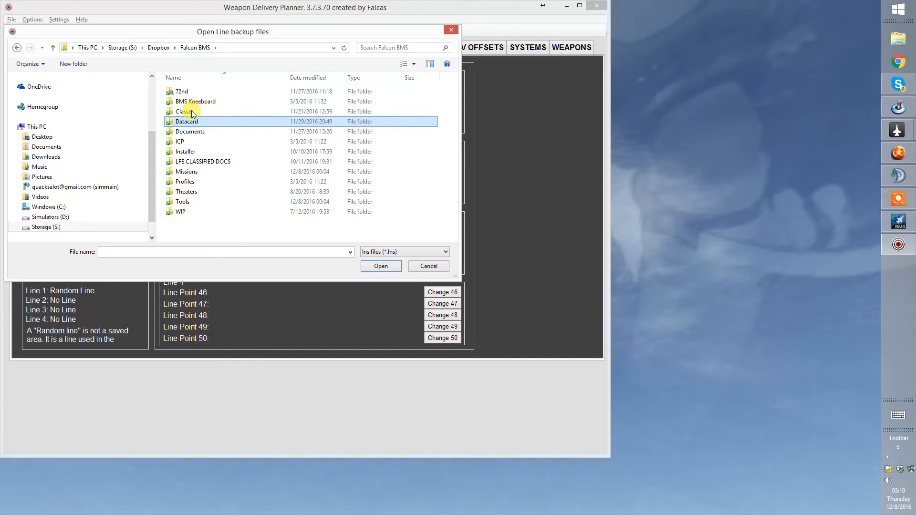
{"action": "double_click", "coordinate": [186, 171]}
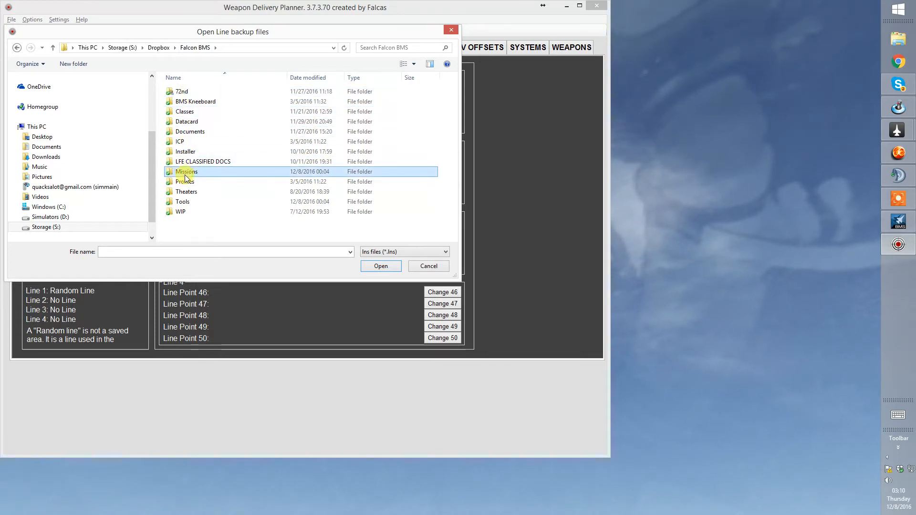
{"action": "double_click", "coordinate": [191, 102]}
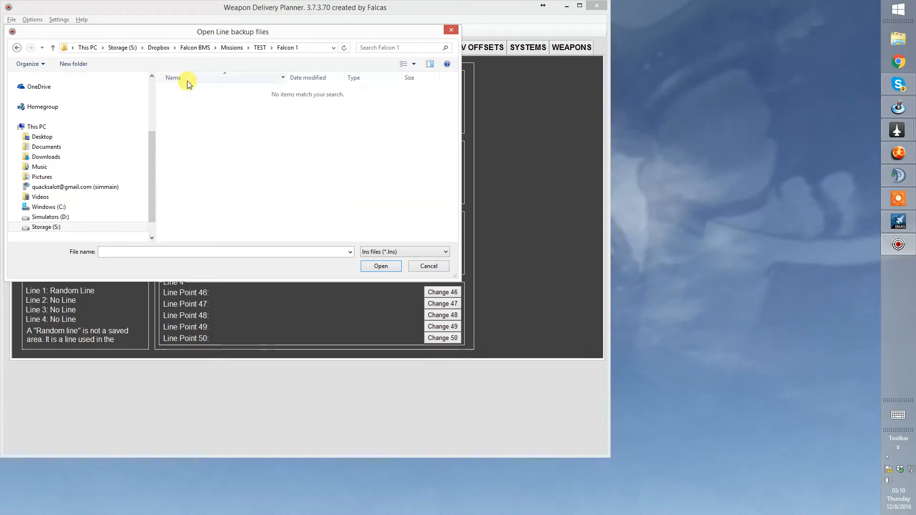
{"action": "left_click", "coordinate": [260, 47]}
{"action": "left_click", "coordinate": [232, 47]}
{"action": "double_click", "coordinate": [194, 91]}
{"action": "double_click", "coordinate": [194, 91]}
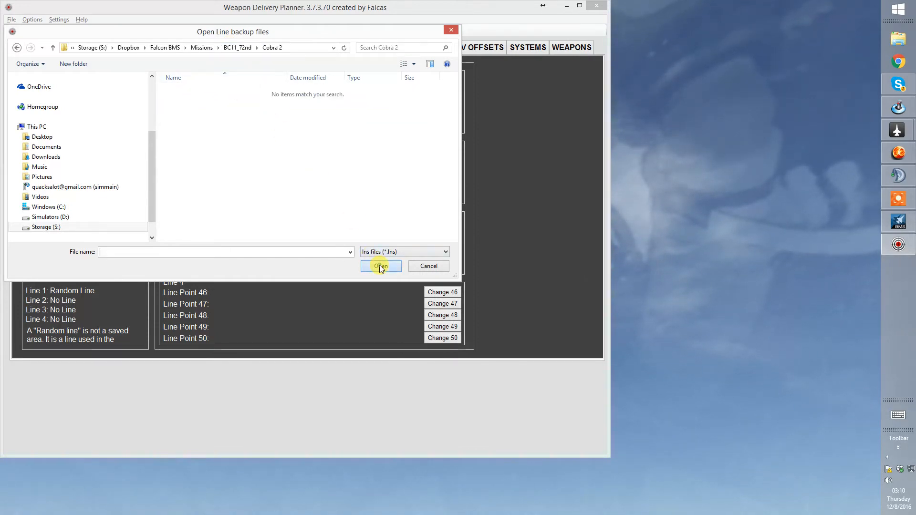
{"action": "left_click", "coordinate": [428, 265]}
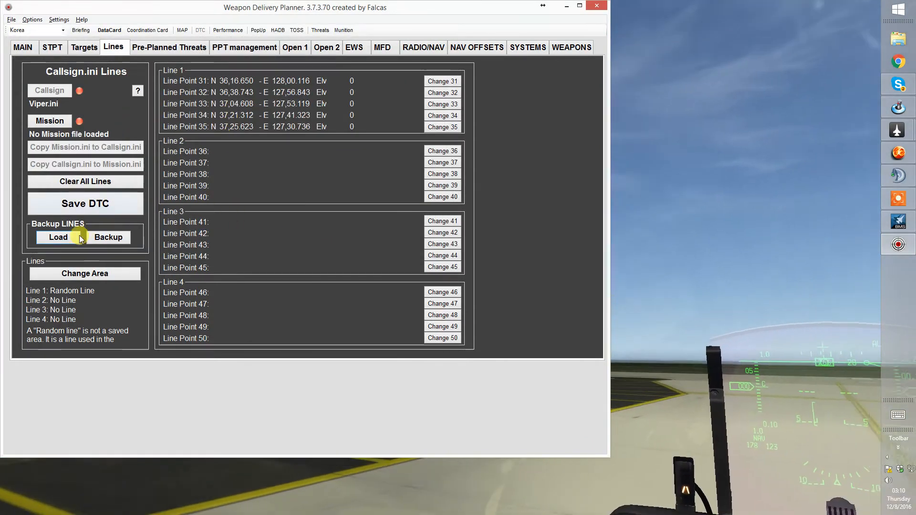
{"action": "left_click", "coordinate": [58, 237]}
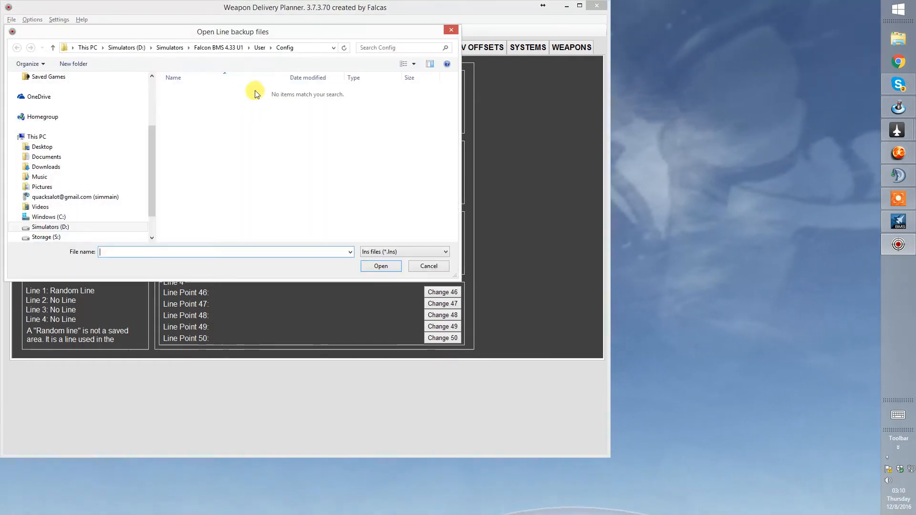
{"action": "left_click", "coordinate": [429, 265]}
Review the callsign file's preplanned threats and compare them with the Falcon BMS cockpit's right MFD.
{"action": "left_click", "coordinate": [150, 50]}
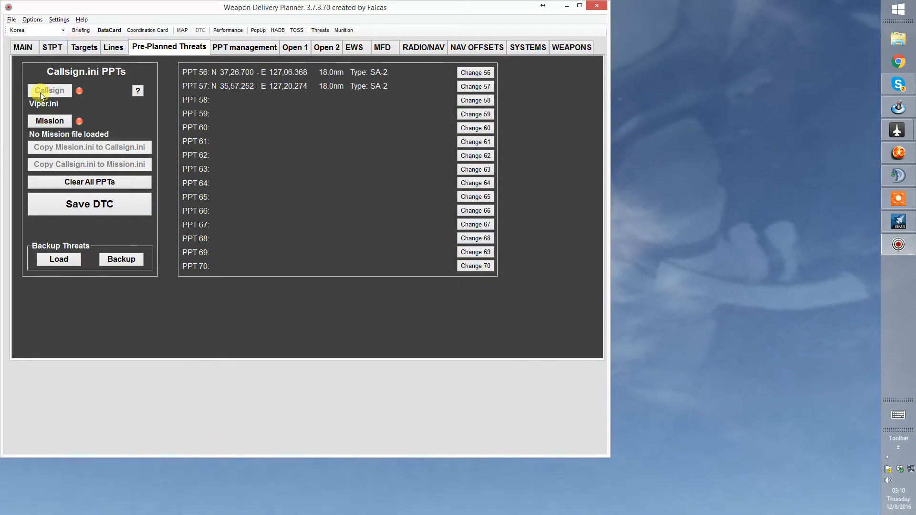
{"action": "left_click", "coordinate": [28, 47]}
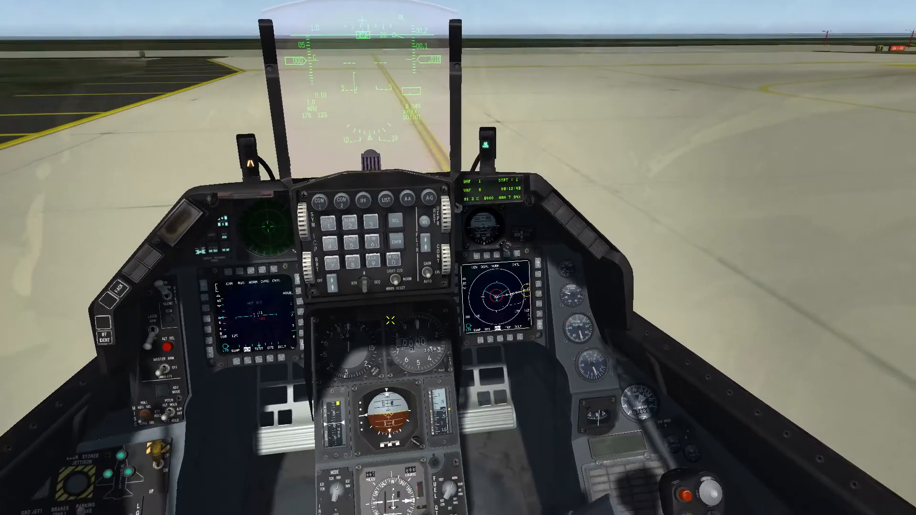
{"action": "key", "text": "alt+Tab"}
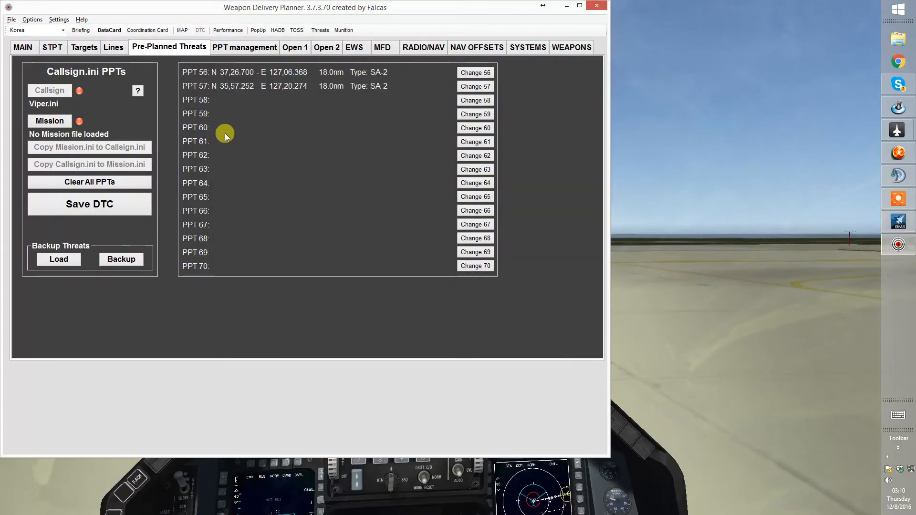
Review the steerpoint list and examine the flight's route and threat circles on the map.
{"action": "left_click", "coordinate": [52, 47]}
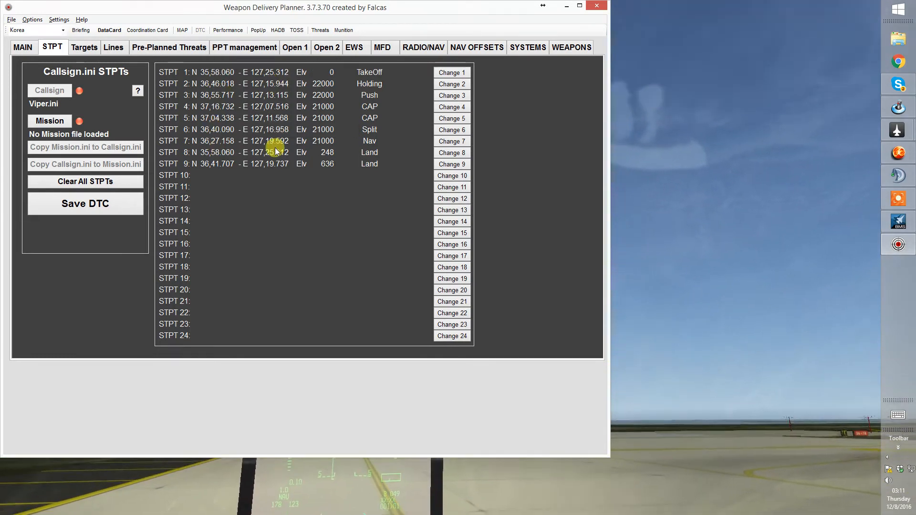
{"action": "left_click", "coordinate": [181, 30]}
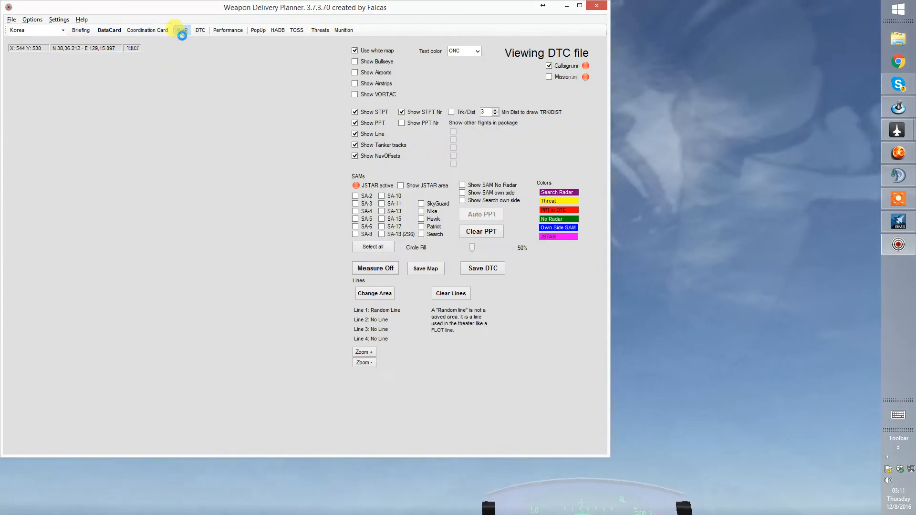
{"action": "left_click_drag", "start_coordinate": [155, 232], "coordinate": [179, 198]}
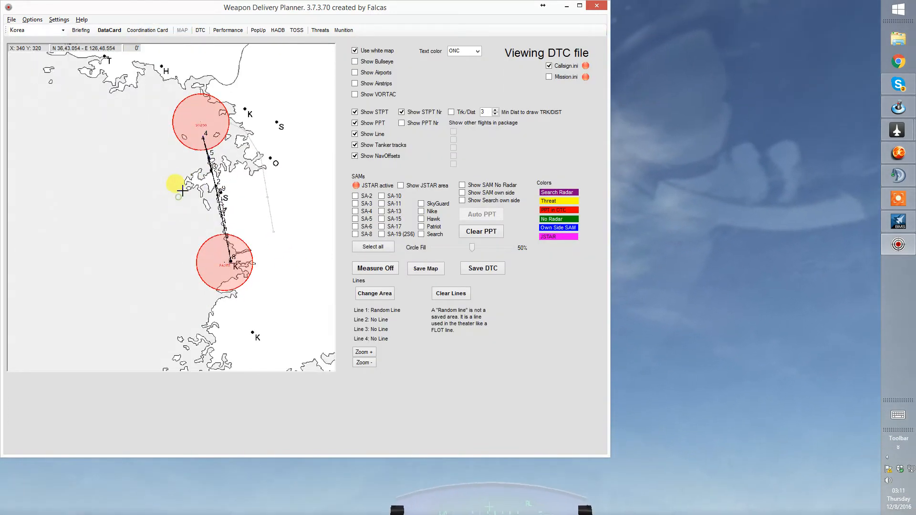
{"action": "right_click", "coordinate": [115, 209]}
{"action": "left_click", "coordinate": [190, 191]}
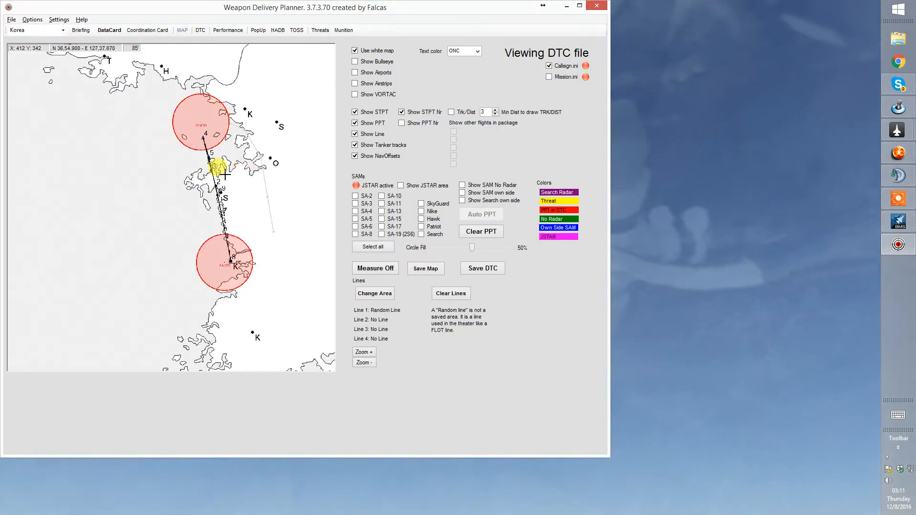
{"action": "right_click", "coordinate": [141, 179]}
{"action": "left_click", "coordinate": [196, 176]}
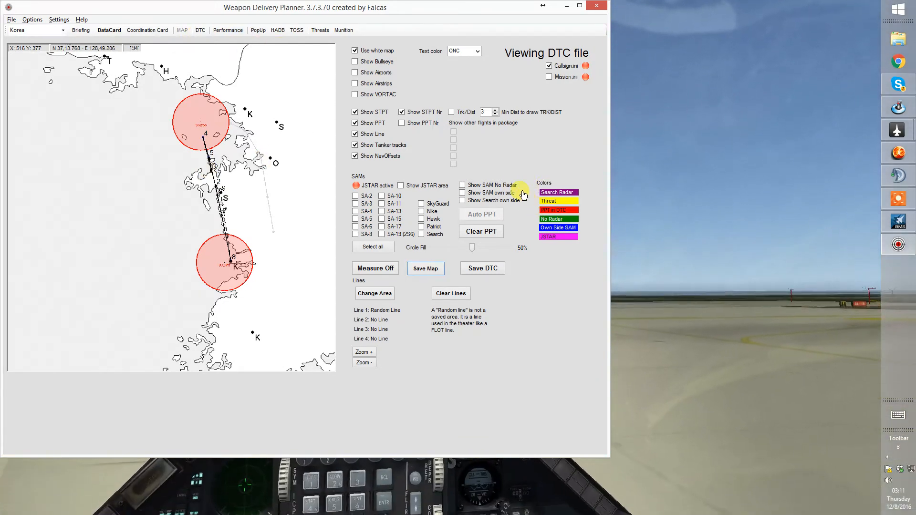
Switch to Falcon BMS, end the running mission and save the flight's data cartridge from the mission schedule.
{"action": "left_click_drag", "start_coordinate": [471, 16], "coordinate": [584, 34]}
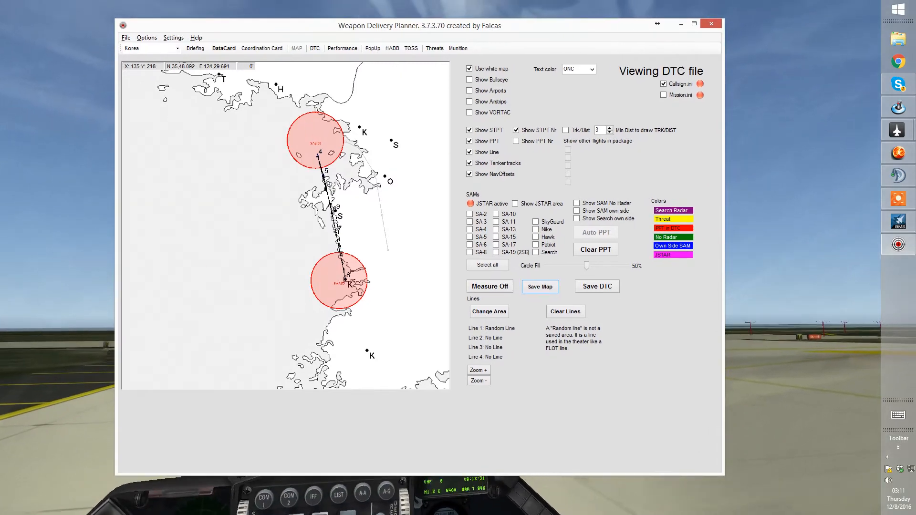
{"action": "key", "text": "alt+Tab"}
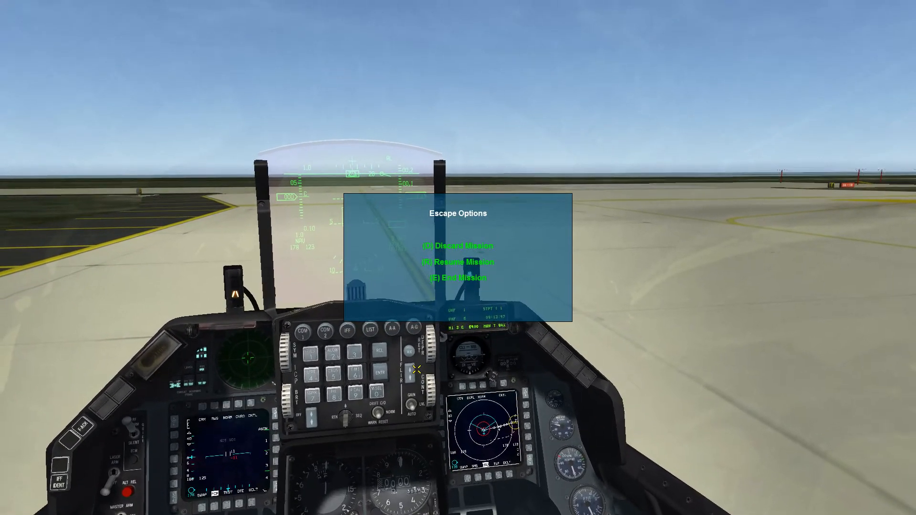
{"action": "key", "text": "e"}
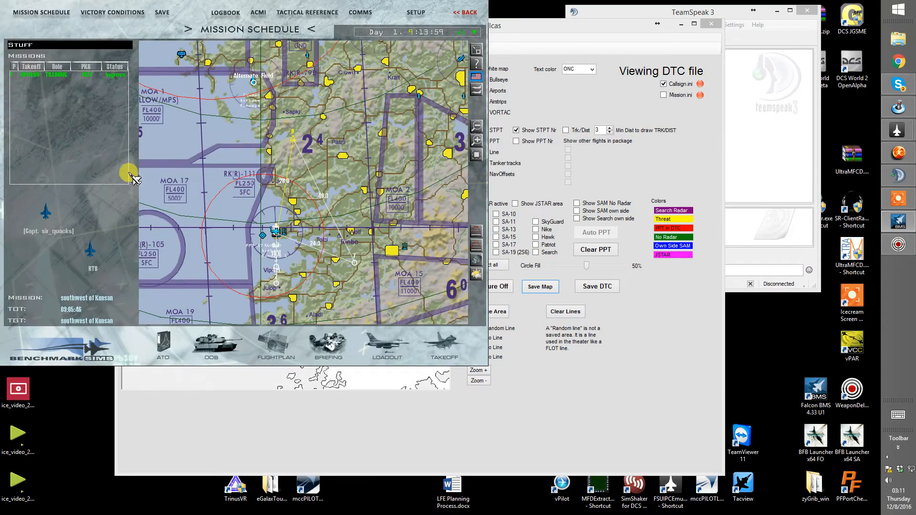
{"action": "left_click", "coordinate": [476, 260]}
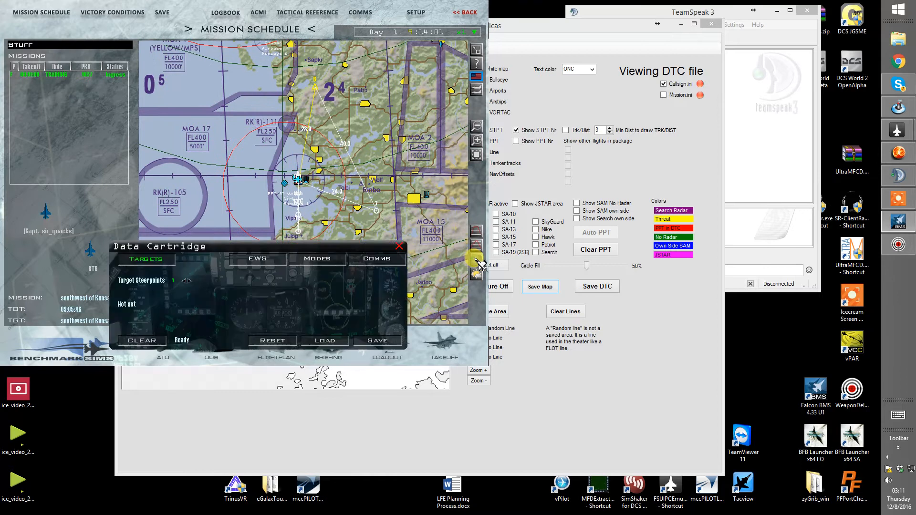
{"action": "left_click", "coordinate": [391, 341]}
Switch back to Weapon Delivery Planner and load the pilot's own callsign file from the User\Config folder.
{"action": "left_click", "coordinate": [692, 322]}
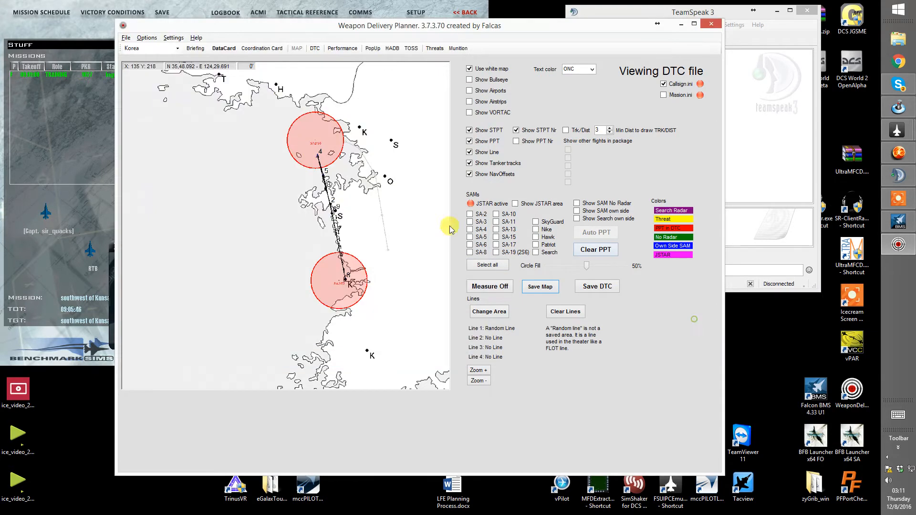
{"action": "left_click", "coordinate": [314, 48]}
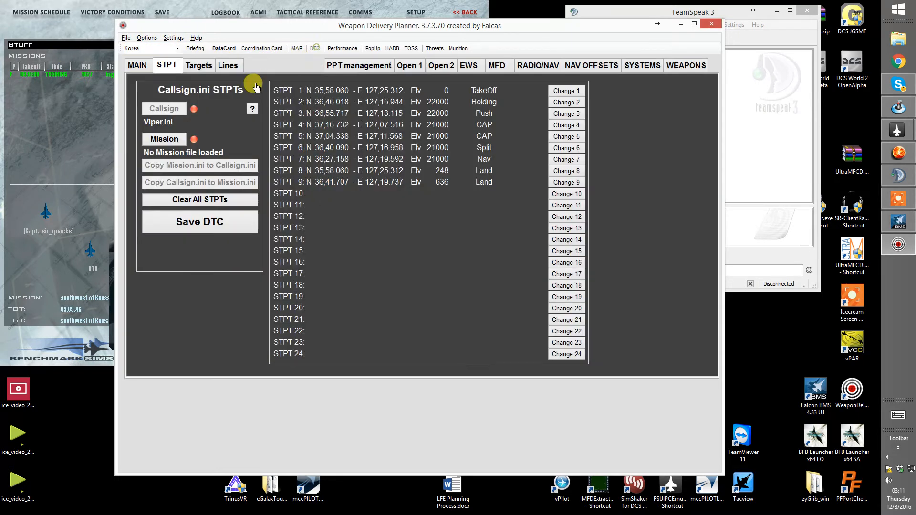
{"action": "left_click", "coordinate": [138, 66]}
{"action": "left_click", "coordinate": [535, 167]}
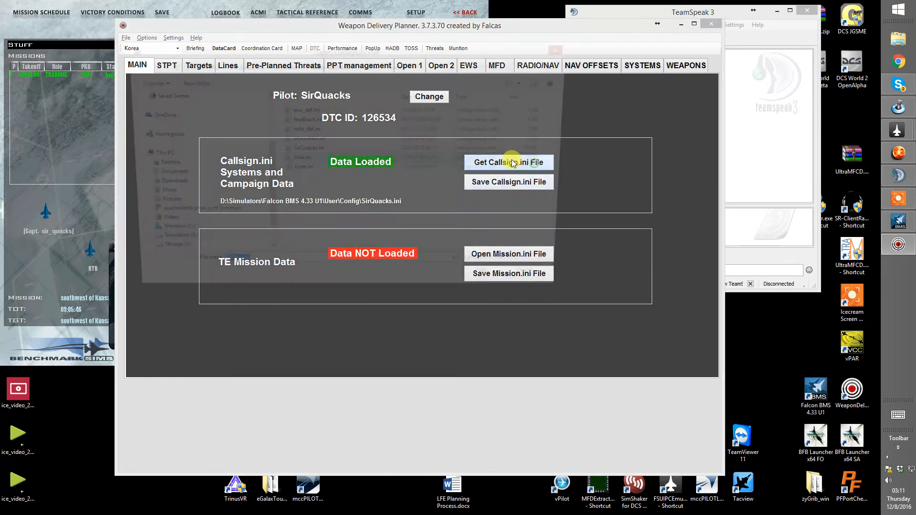
{"action": "double_click", "coordinate": [298, 151]}
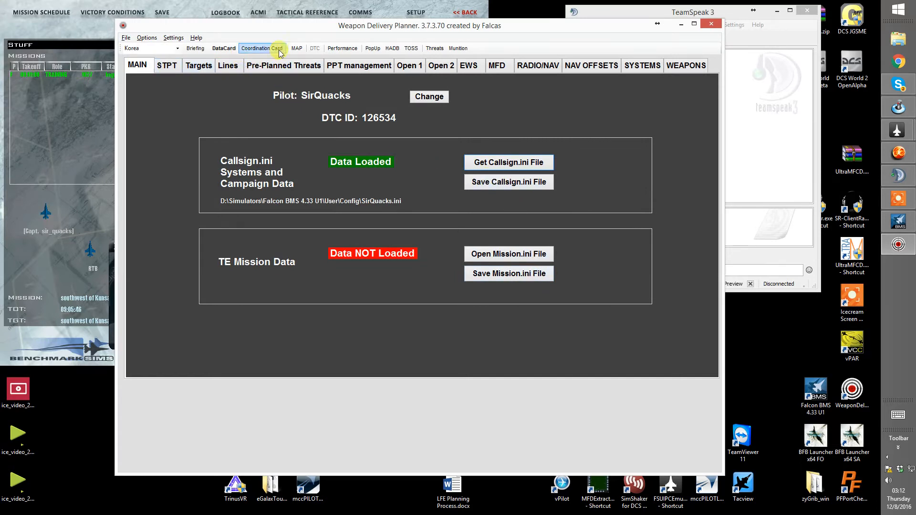
Compare the loaded steerpoints and threat circles on the planner's map with the Falcon BMS mission map.
{"action": "left_click", "coordinate": [296, 48]}
{"action": "left_click_drag", "start_coordinate": [403, 256], "coordinate": [338, 252]}
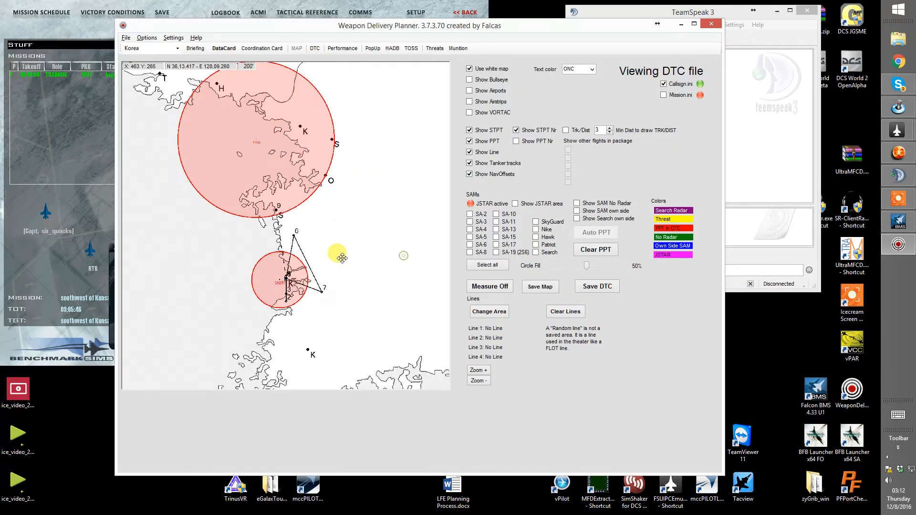
{"action": "left_click", "coordinate": [65, 198]}
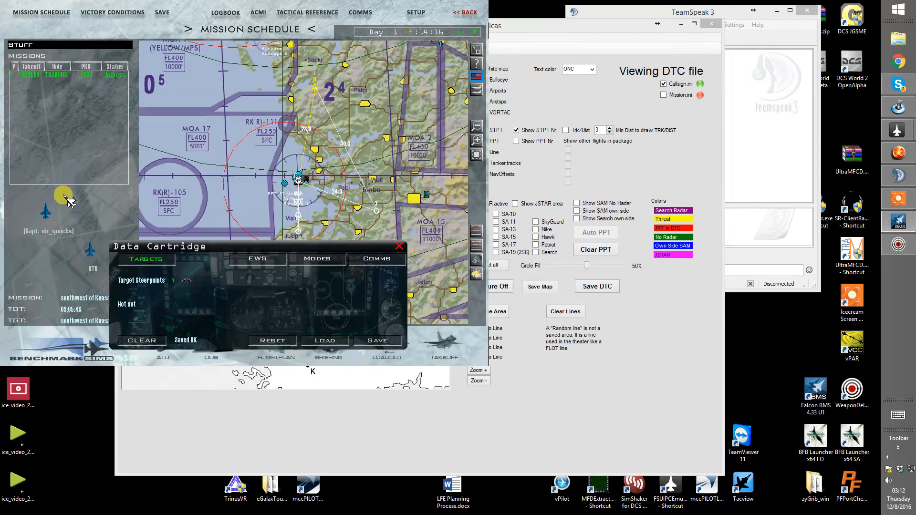
{"action": "left_click", "coordinate": [398, 246]}
{"action": "left_click_drag", "start_coordinate": [387, 196], "coordinate": [375, 140]}
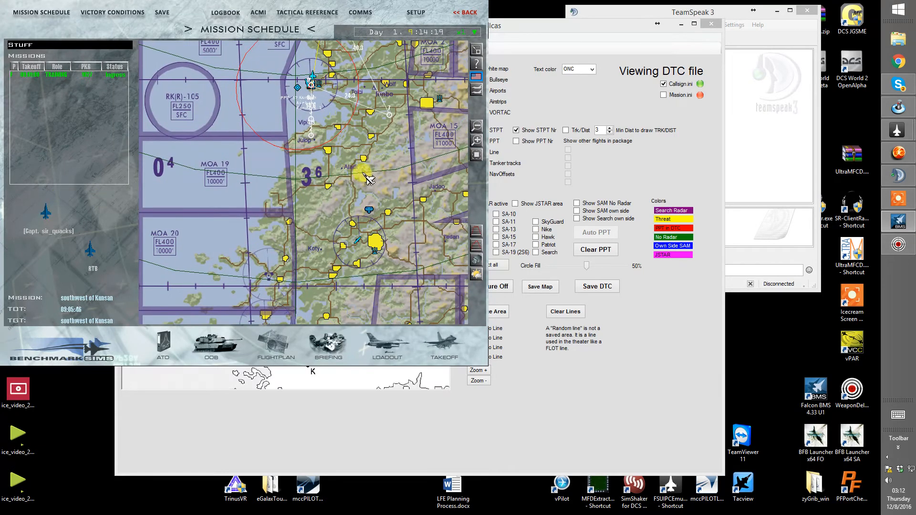
{"action": "left_click_drag", "start_coordinate": [342, 177], "coordinate": [364, 296]}
{"action": "left_click_drag", "start_coordinate": [370, 167], "coordinate": [363, 200]}
{"action": "left_click_drag", "start_coordinate": [339, 135], "coordinate": [333, 215]}
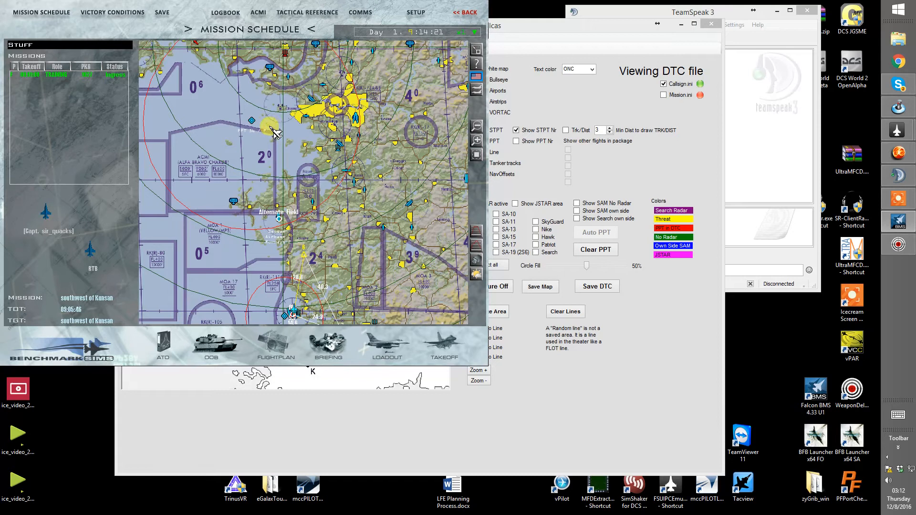
{"action": "left_click_drag", "start_coordinate": [369, 267], "coordinate": [351, 203]}
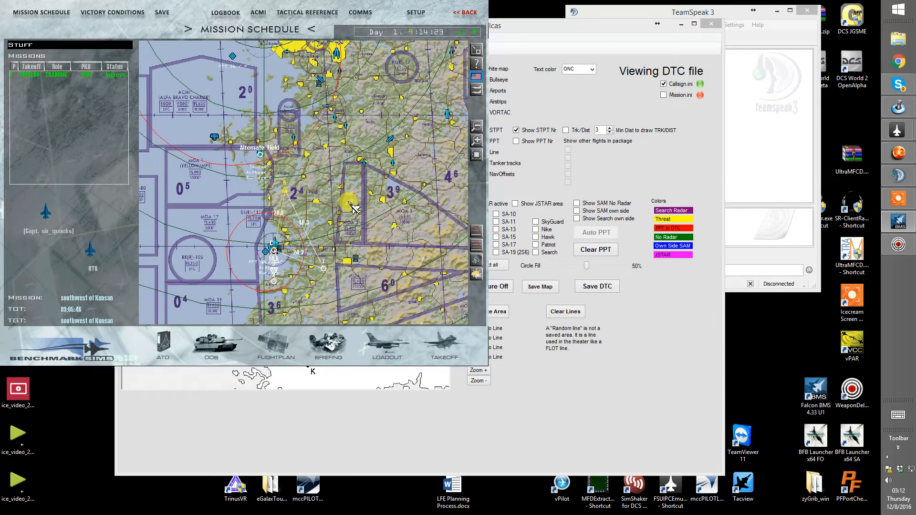
{"action": "left_click", "coordinate": [590, 155]}
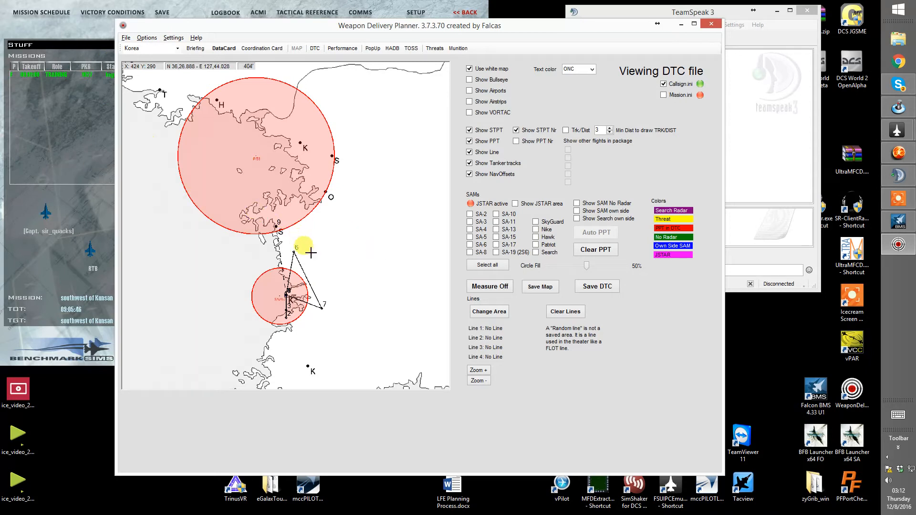
{"action": "left_click", "coordinate": [113, 191]}
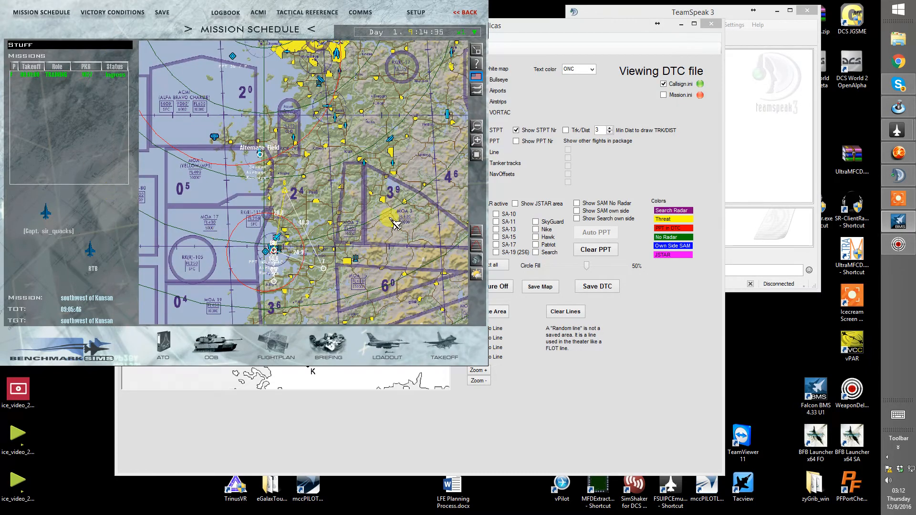
{"action": "left_click", "coordinate": [574, 179]}
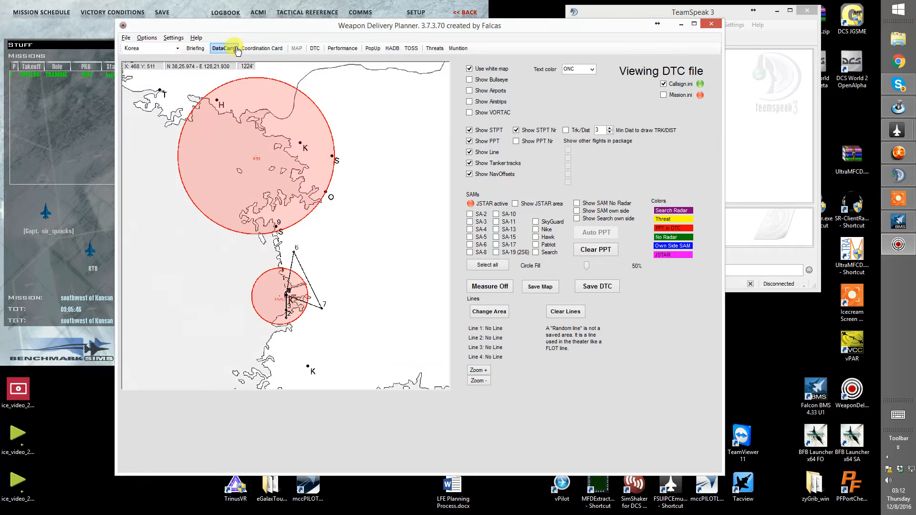
Save the callsign data in the Config folder under the file name "What ever the heck I want.ini".
{"action": "left_click", "coordinate": [314, 48]}
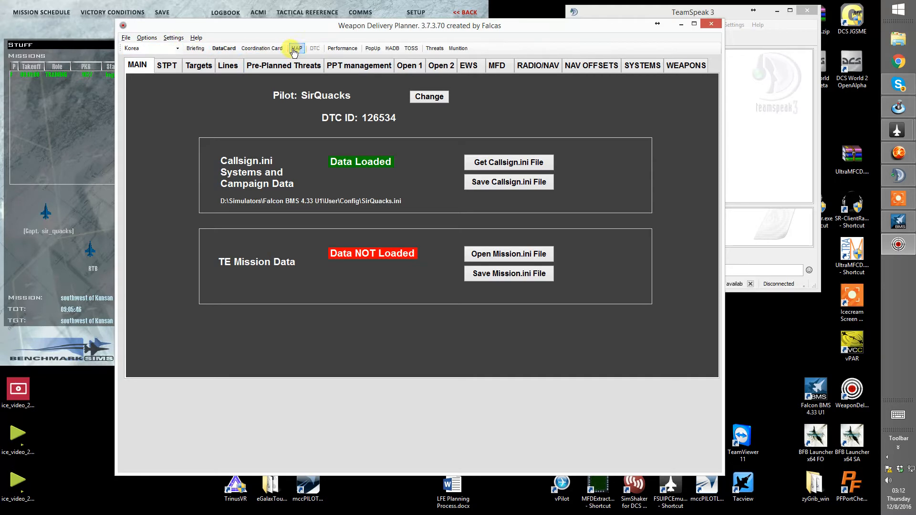
{"action": "left_click", "coordinate": [507, 186]}
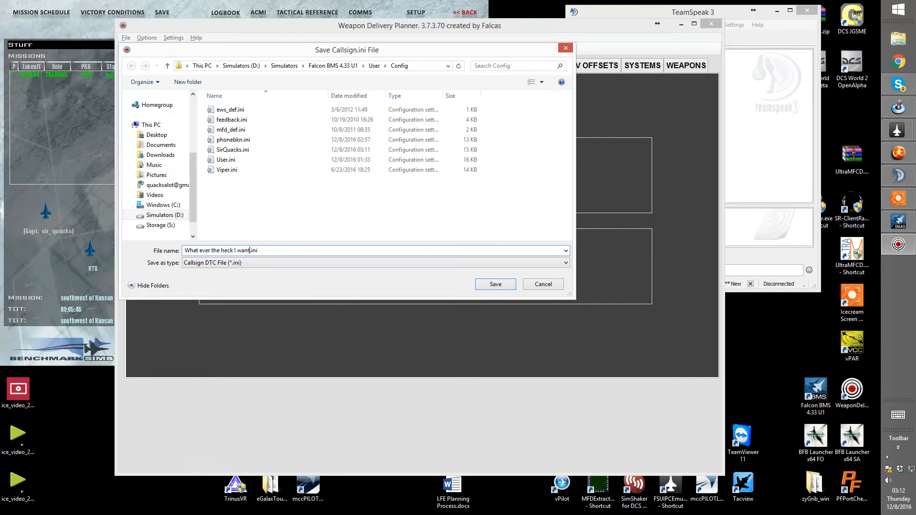
{"action": "key", "text": "Return"}
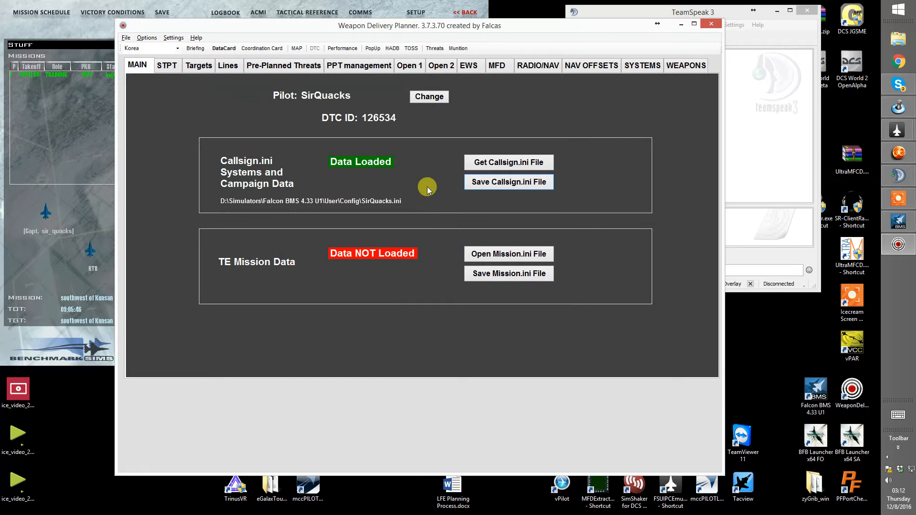
{"action": "left_click", "coordinate": [525, 296]}
Load the callsign file "What ever the heck I want.ini" and view its route and threat circles on the map.
{"action": "left_click", "coordinate": [522, 161]}
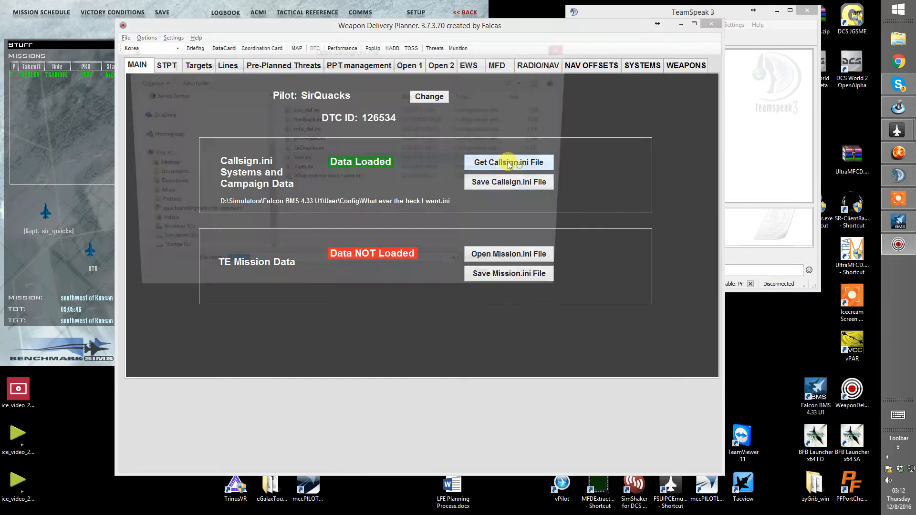
{"action": "double_click", "coordinate": [296, 181]}
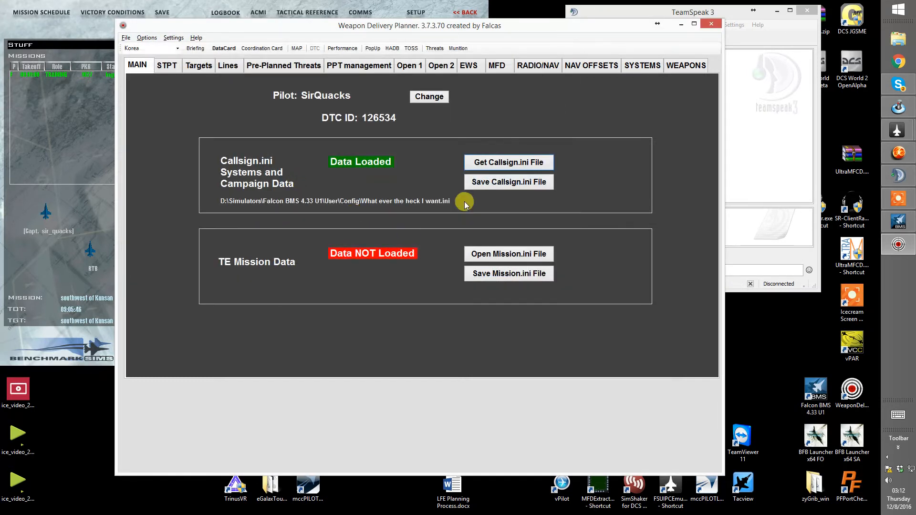
{"action": "left_click", "coordinate": [297, 48]}
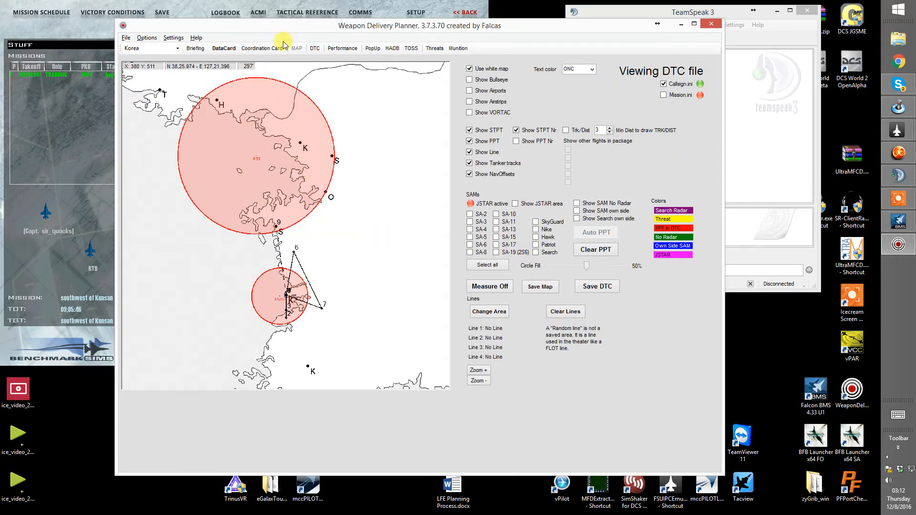
Change preplanned threat PPT 56 to type SM-1MR in the cartridge data.
{"action": "left_click", "coordinate": [314, 49]}
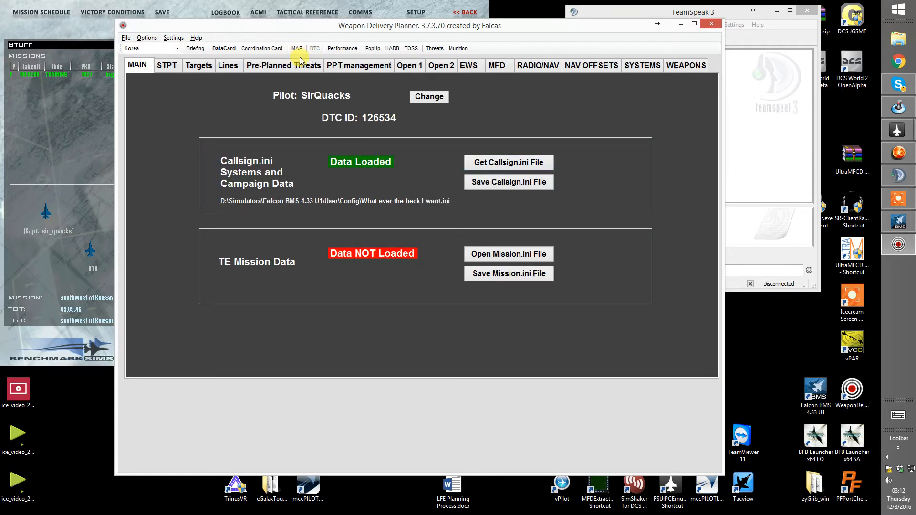
{"action": "left_click", "coordinate": [311, 67]}
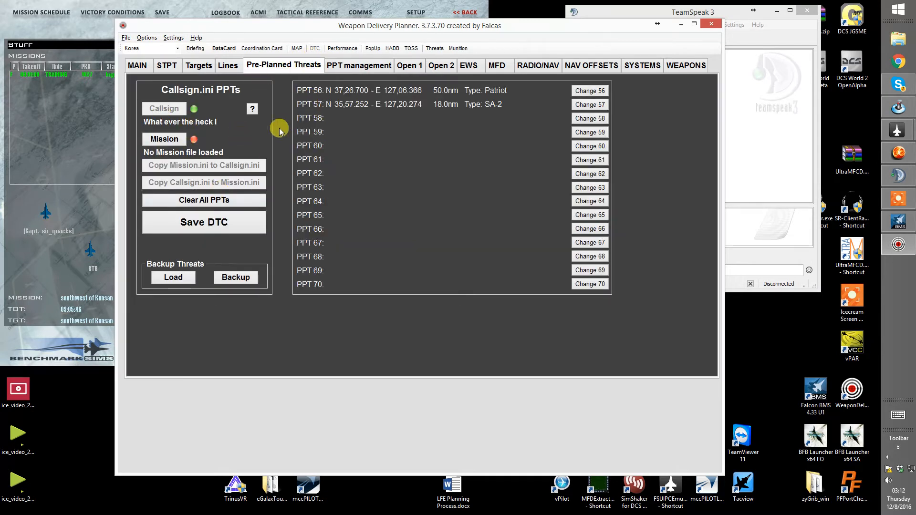
{"action": "left_click", "coordinate": [590, 91]}
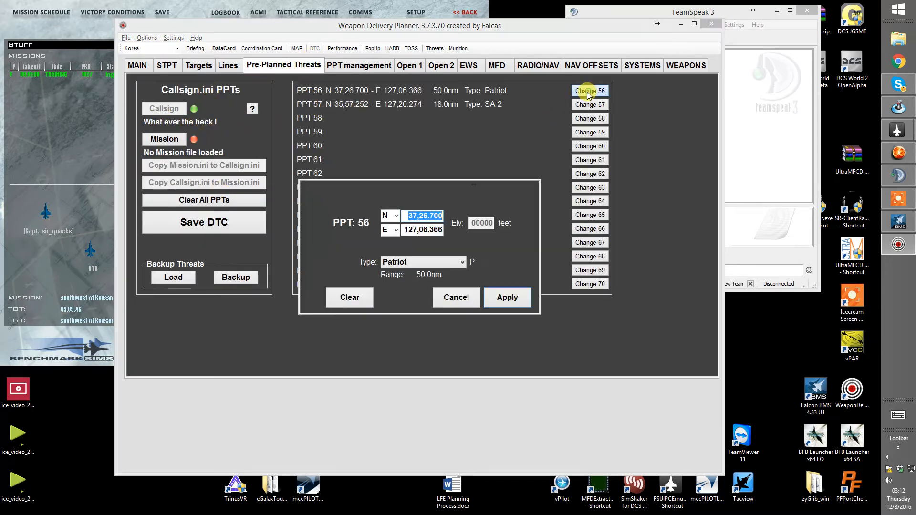
{"action": "left_click", "coordinate": [462, 263]}
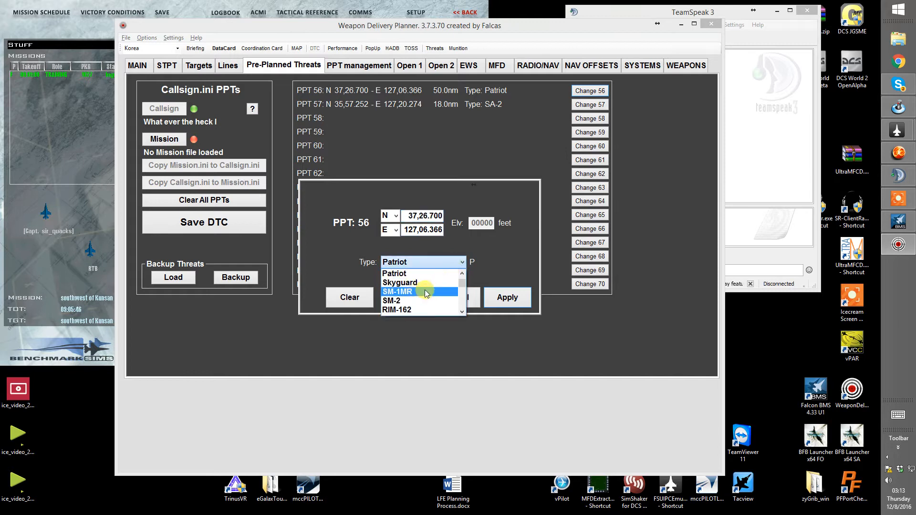
{"action": "left_click", "coordinate": [414, 292]}
{"action": "left_click", "coordinate": [508, 299]}
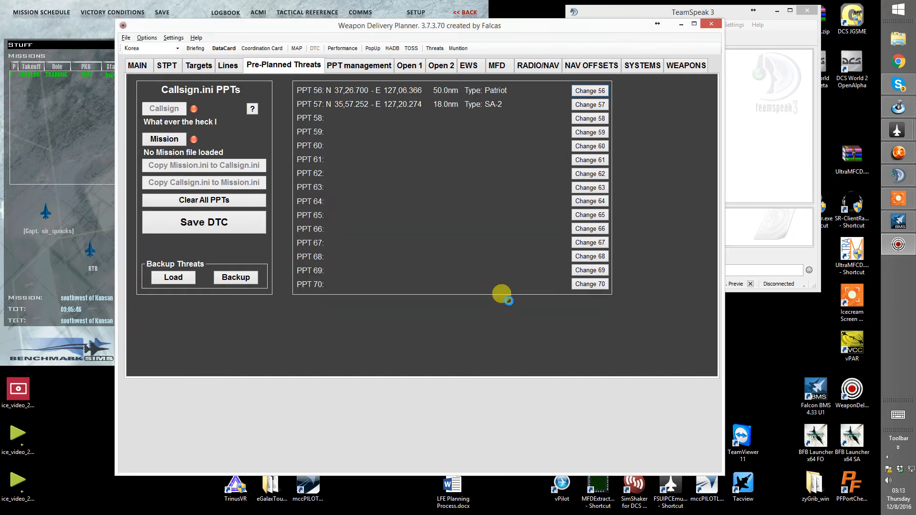
Save the edited callsign data over the existing "What ever the heck I want.ini", replacing the file.
{"action": "left_click", "coordinate": [139, 66]}
{"action": "left_click", "coordinate": [487, 187]}
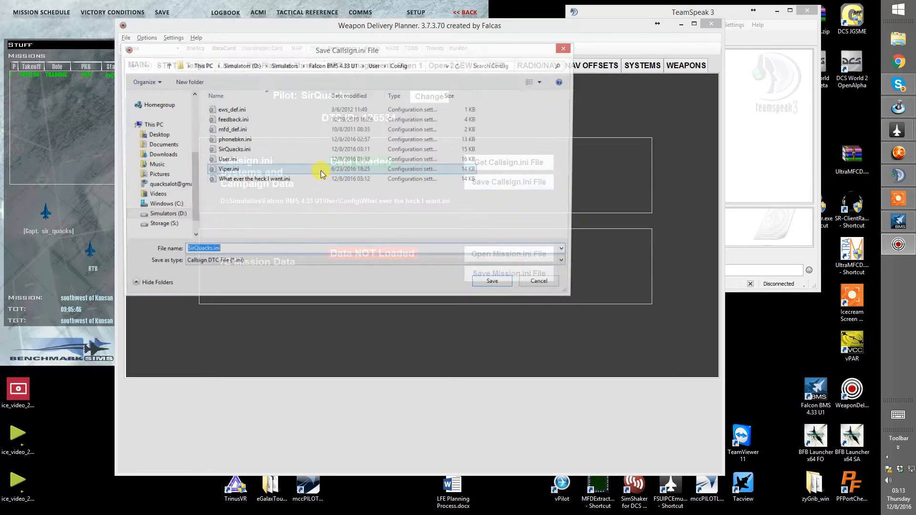
{"action": "left_click", "coordinate": [253, 180]}
{"action": "left_click", "coordinate": [496, 284]}
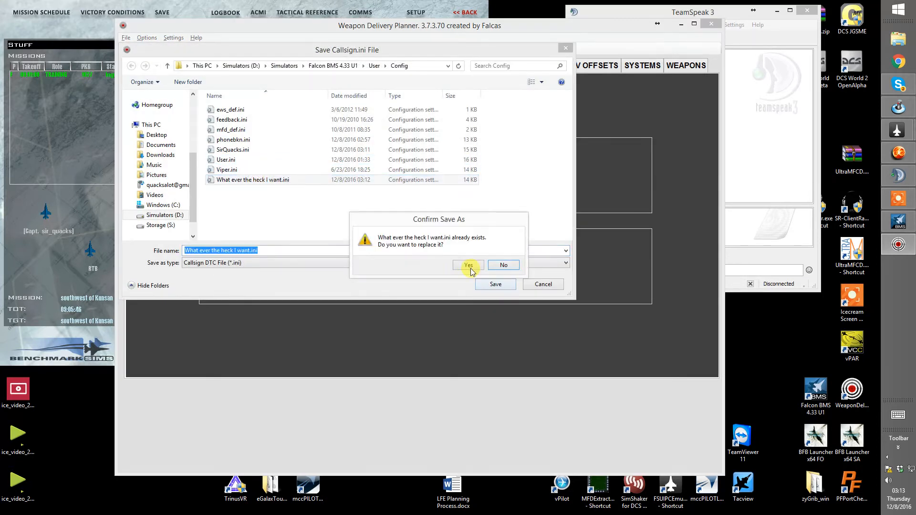
{"action": "left_click", "coordinate": [470, 263]}
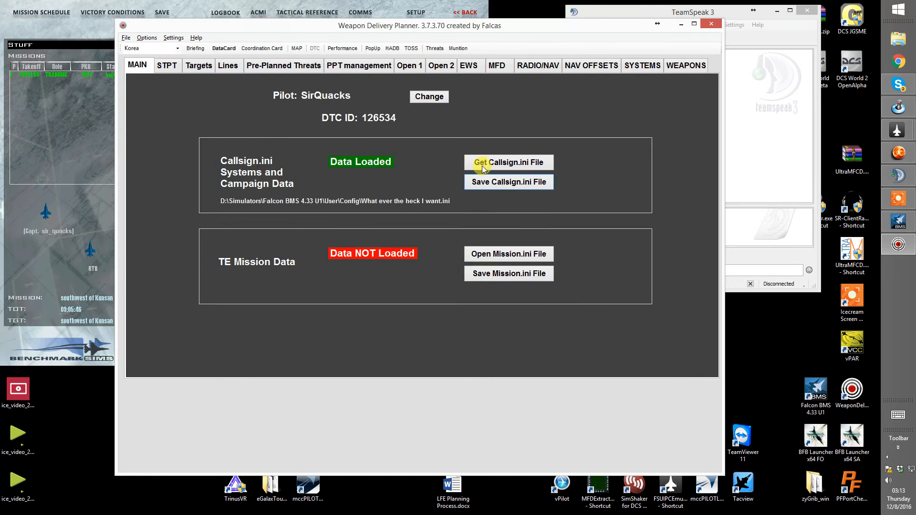
{"action": "left_click", "coordinate": [544, 297]}
Review PPT 56 in the preplanned threats list and examine its threat circle on the map.
{"action": "left_click", "coordinate": [357, 67]}
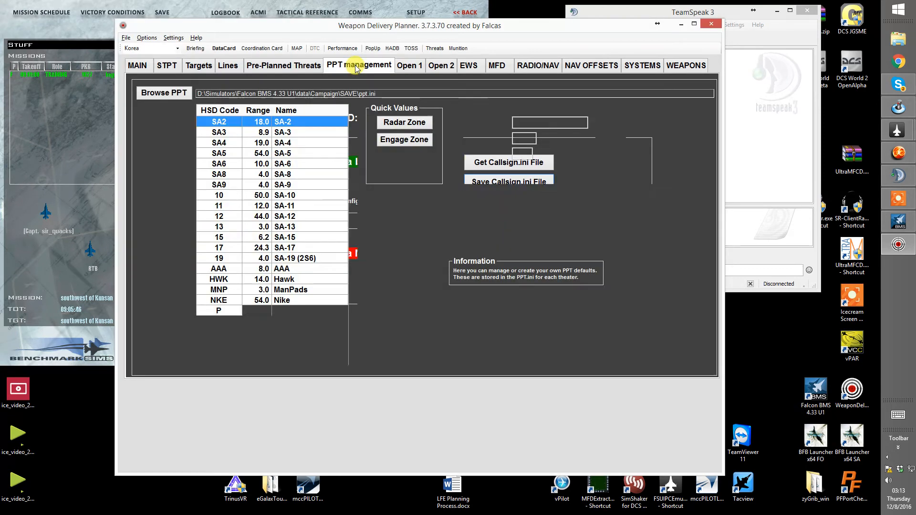
{"action": "left_click", "coordinate": [295, 65]}
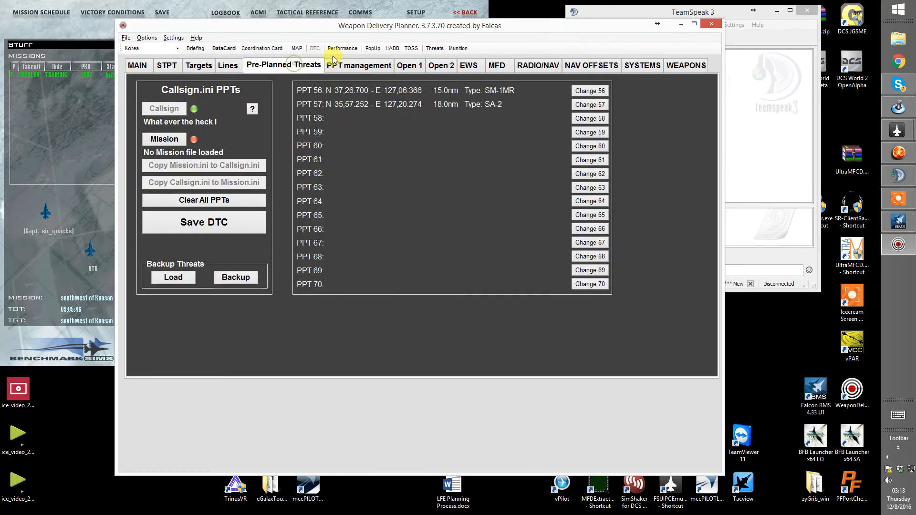
{"action": "left_click", "coordinate": [297, 48]}
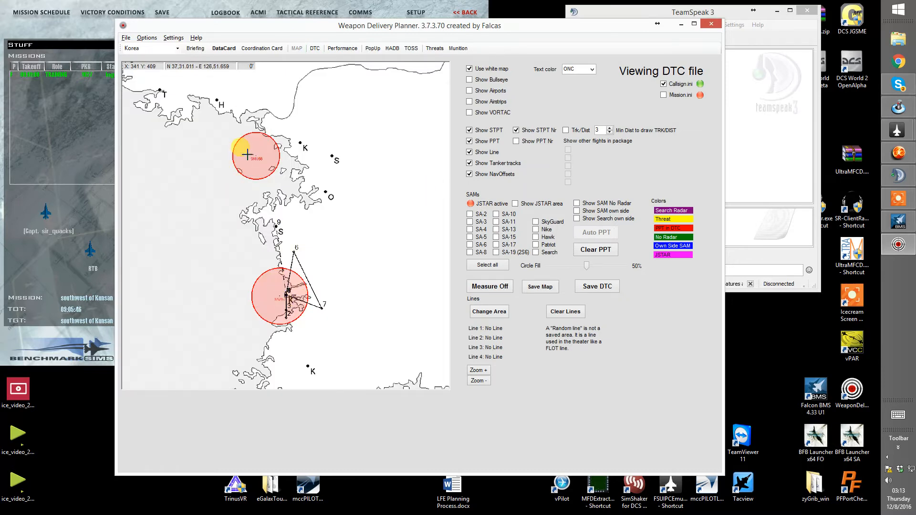
Load the callsign file SirQuacks.ini into the cartridge data and view its route and threat circles on the map.
{"action": "left_click", "coordinate": [315, 49]}
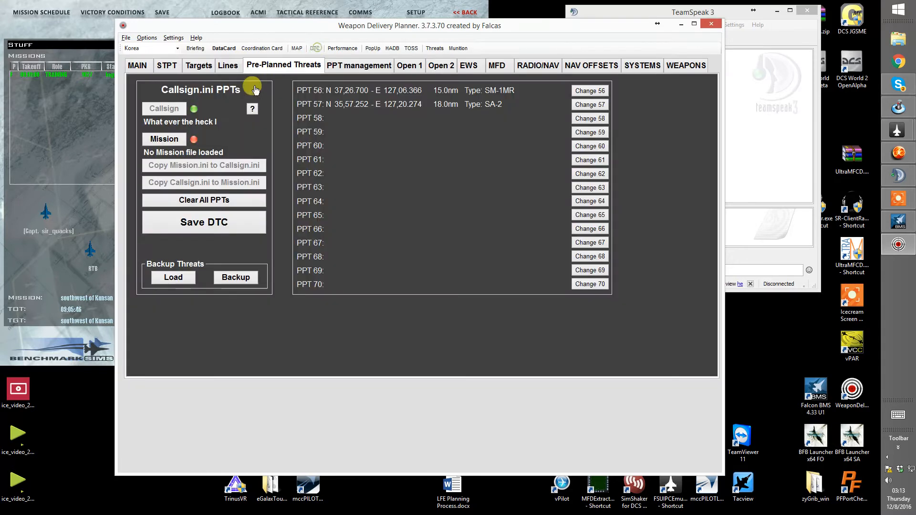
{"action": "left_click", "coordinate": [138, 66]}
{"action": "left_click", "coordinate": [507, 165]}
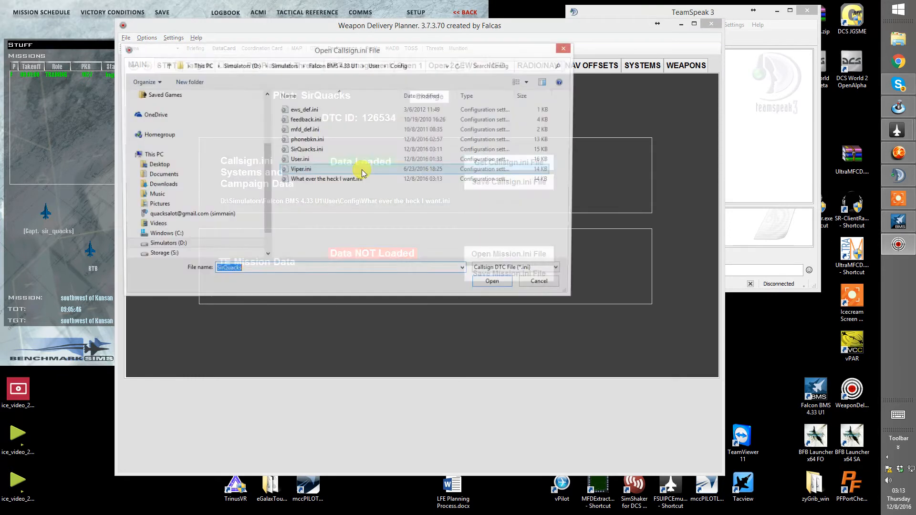
{"action": "double_click", "coordinate": [305, 149]}
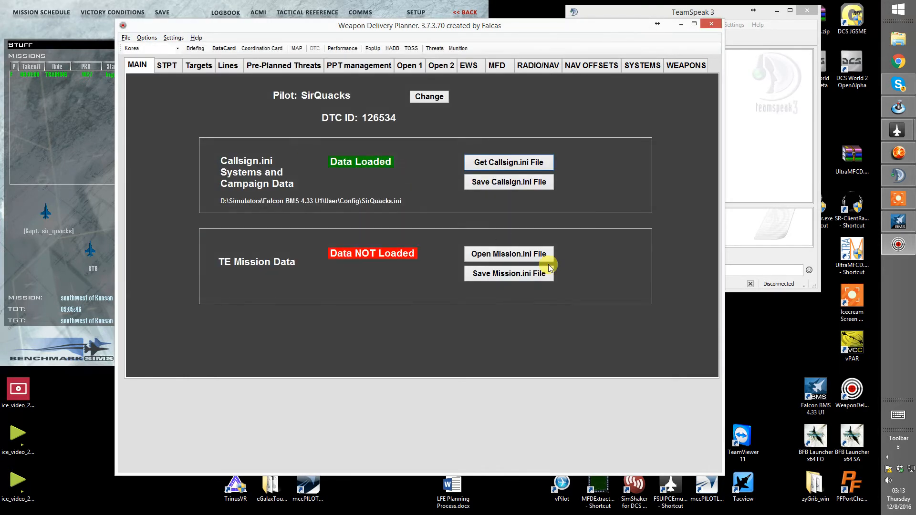
{"action": "left_click", "coordinate": [296, 48]}
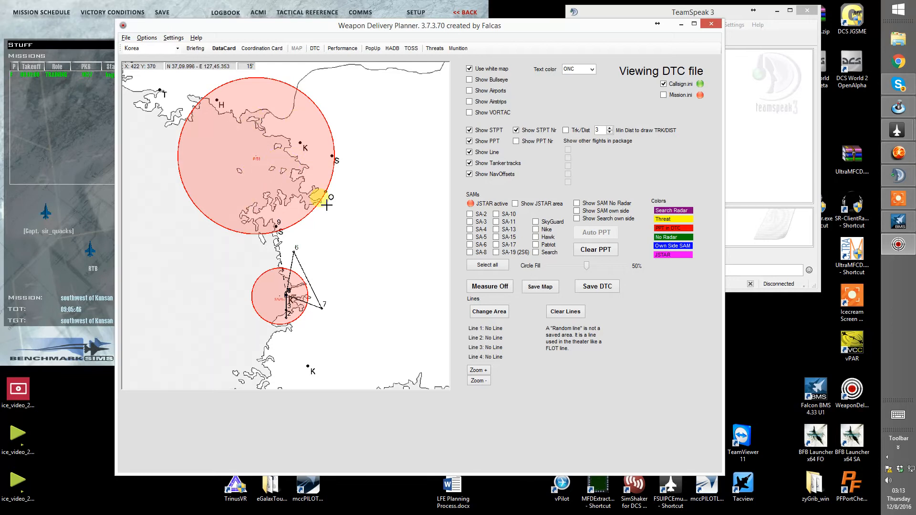
Open the recent mission WDP.tac and load flight Fury1 from strike package 1027, using the mission file's steerpoint data instead of the DTC.
{"action": "left_click", "coordinate": [225, 49]}
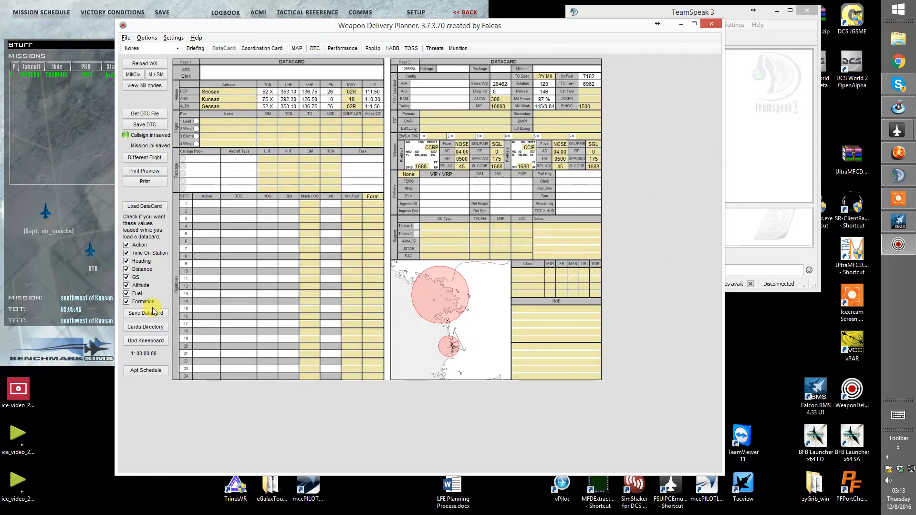
{"action": "left_click", "coordinate": [126, 38]}
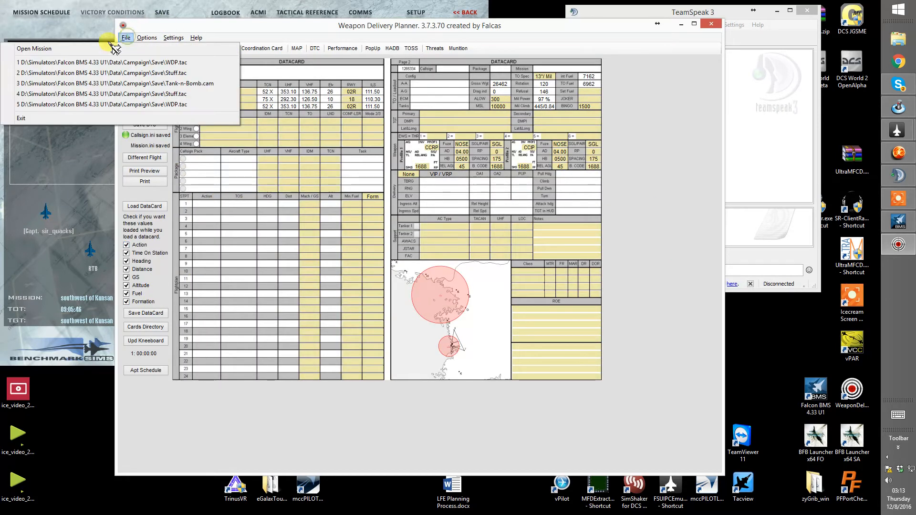
{"action": "left_click", "coordinate": [162, 63]}
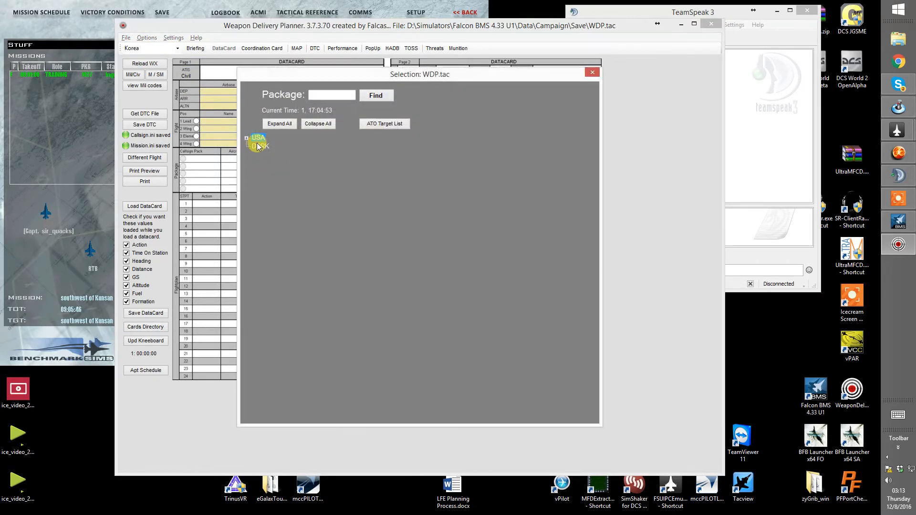
{"action": "left_click", "coordinate": [247, 138]}
{"action": "left_click", "coordinate": [246, 139]}
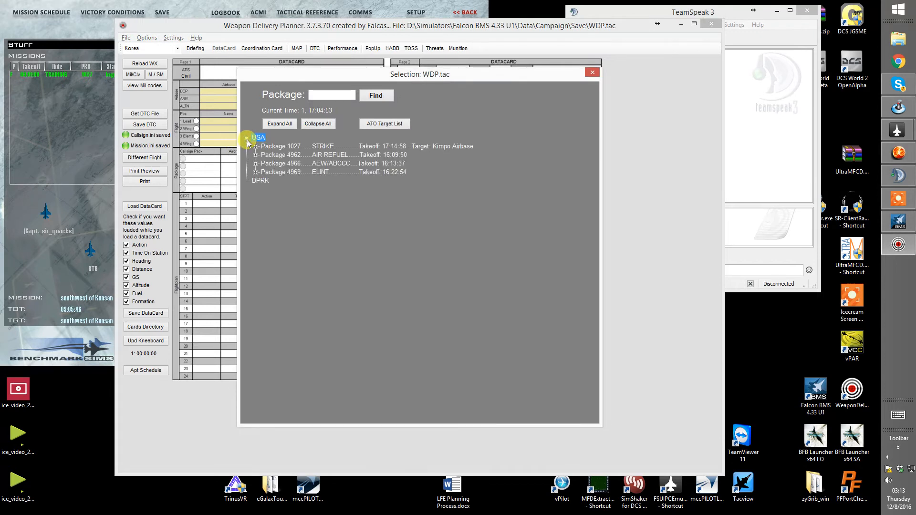
{"action": "left_click", "coordinate": [255, 146]}
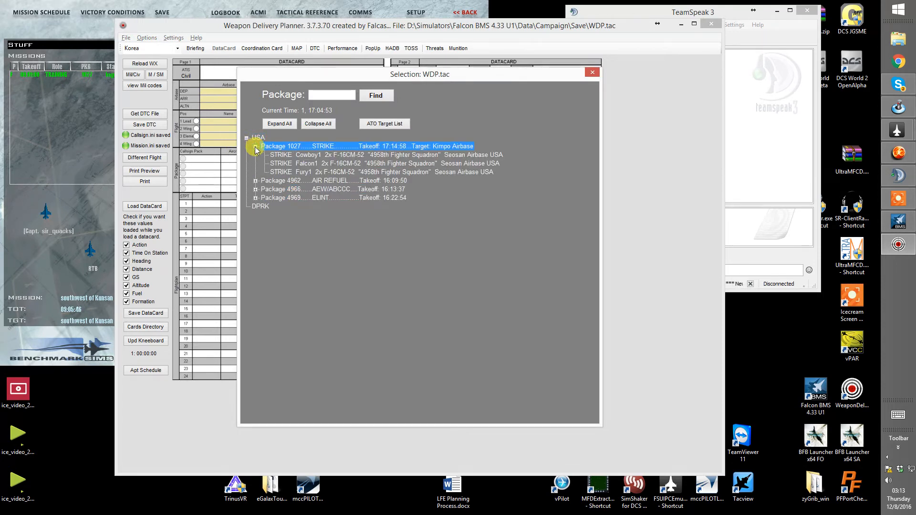
{"action": "double_click", "coordinate": [304, 171]}
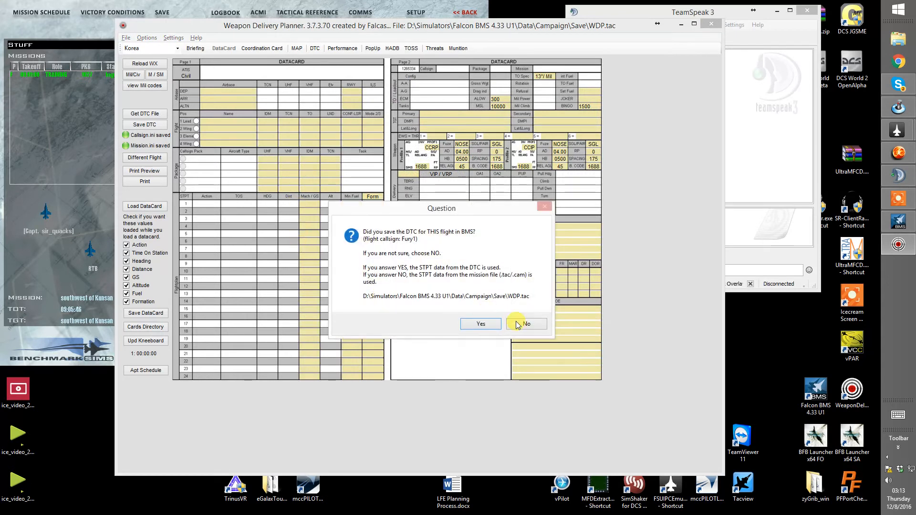
{"action": "left_click", "coordinate": [524, 323]}
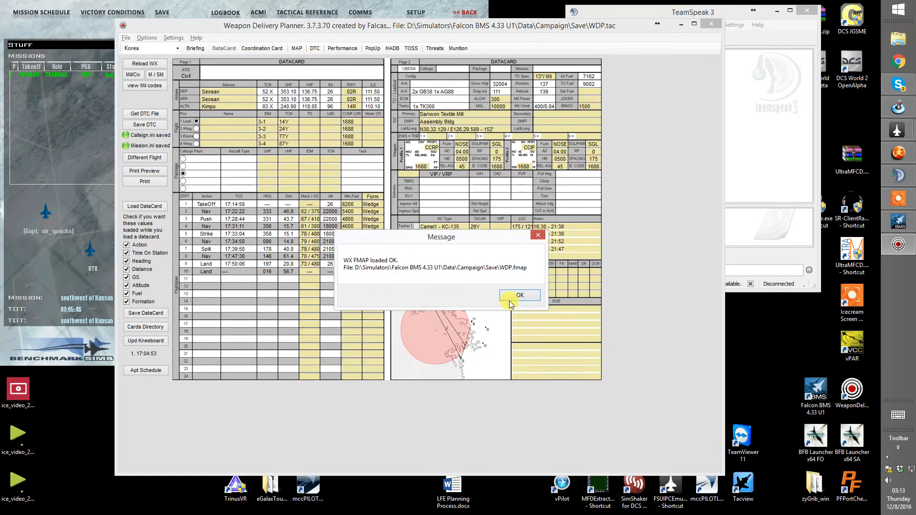
{"action": "left_click", "coordinate": [516, 295]}
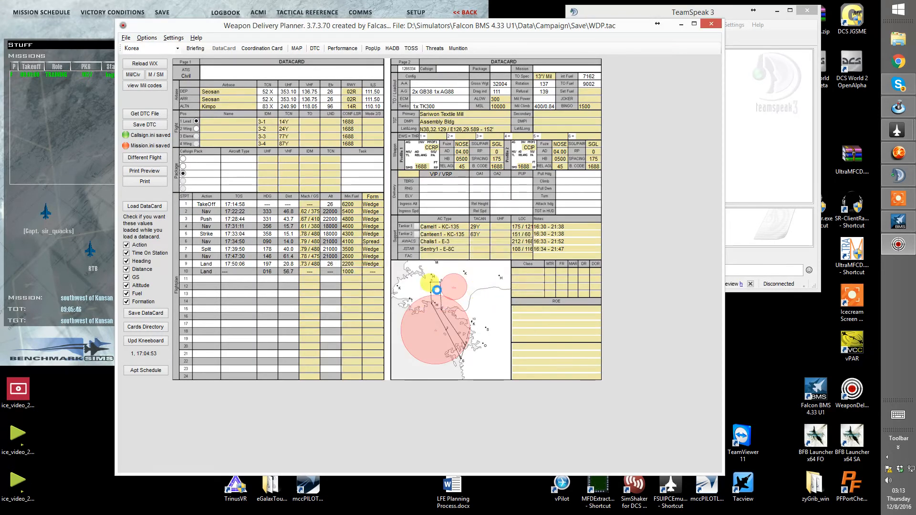
Save the flight's datacard as Fury 1.bdc in the WDP\1027\Fury 1 datacards folder.
{"action": "left_click", "coordinate": [150, 315]}
{"action": "left_click", "coordinate": [488, 288]}
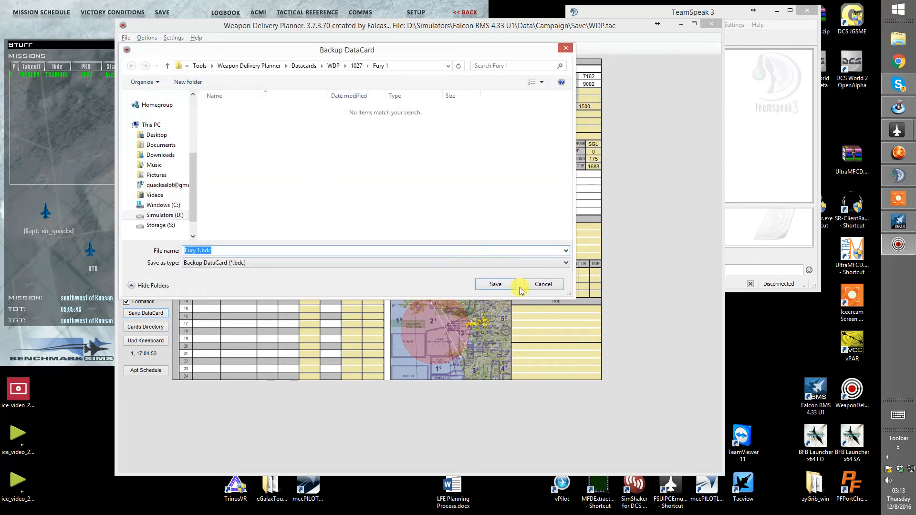
{"action": "left_click", "coordinate": [493, 284]}
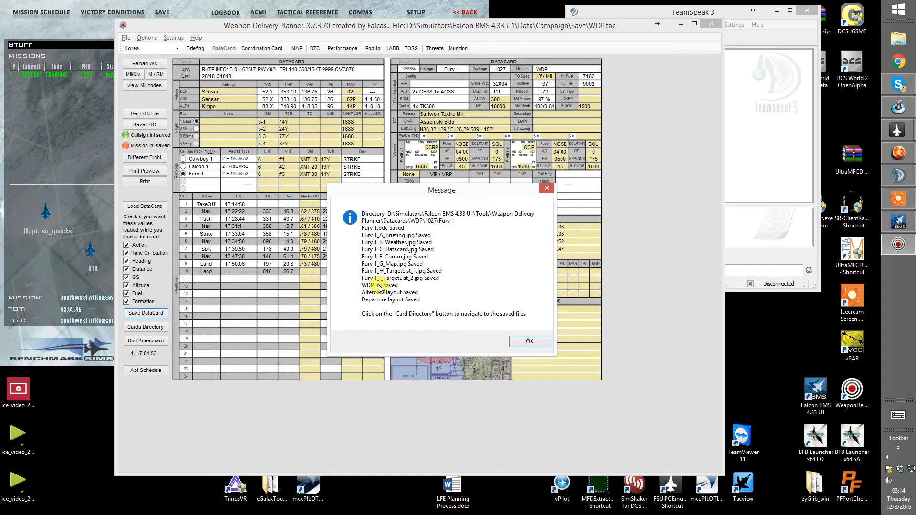
{"action": "left_click", "coordinate": [520, 344]}
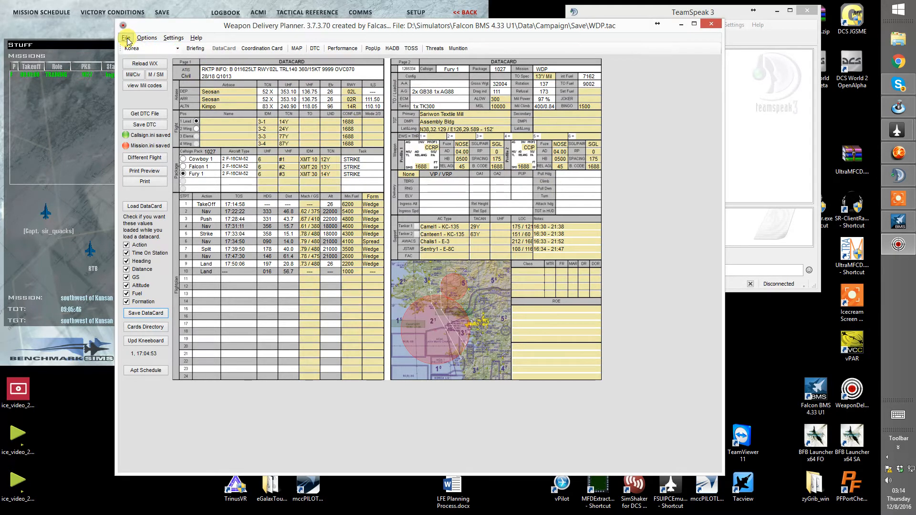
Close and relaunch Weapon Delivery Planner, and bring up its main DTC data page.
{"action": "left_click", "coordinate": [707, 25]}
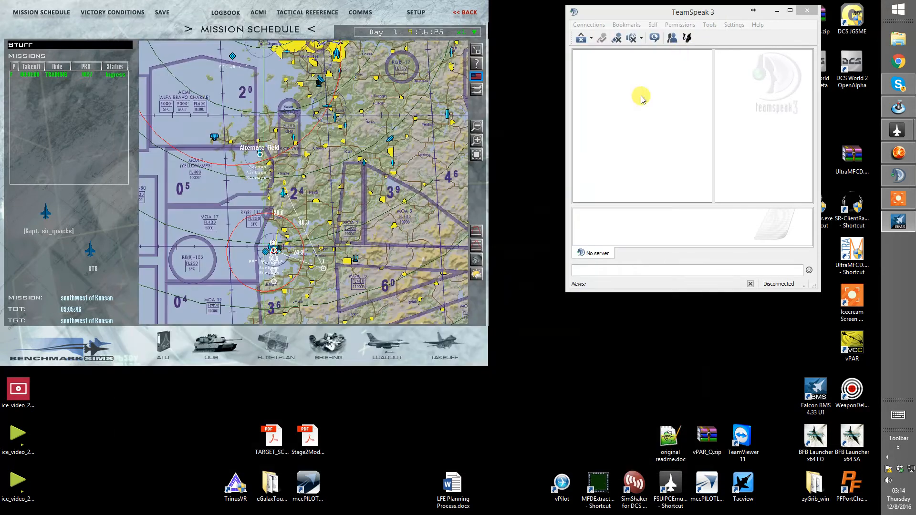
{"action": "double_click", "coordinate": [851, 389]}
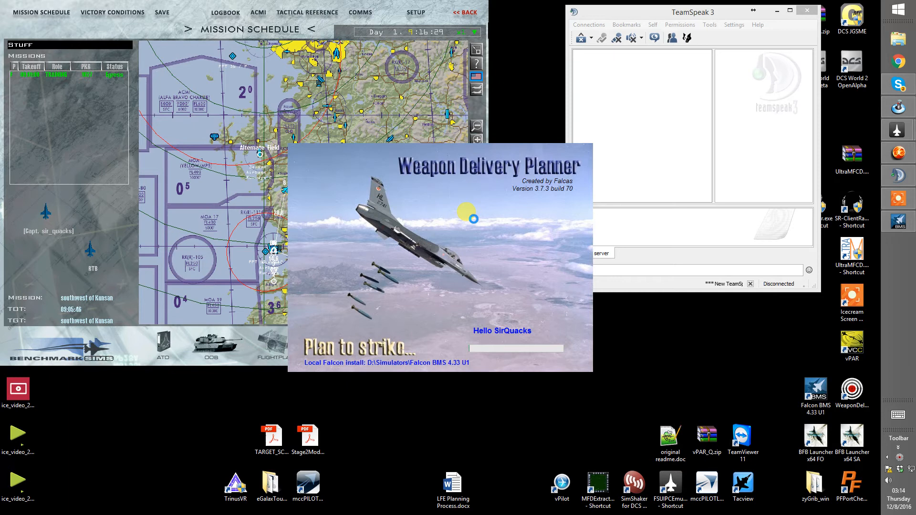
{"action": "left_click", "coordinate": [470, 52]}
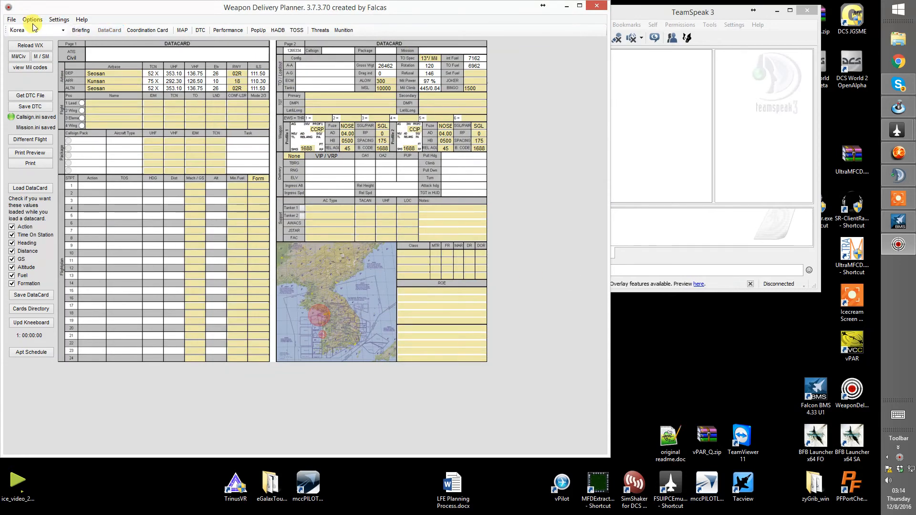
{"action": "left_click", "coordinate": [199, 30]}
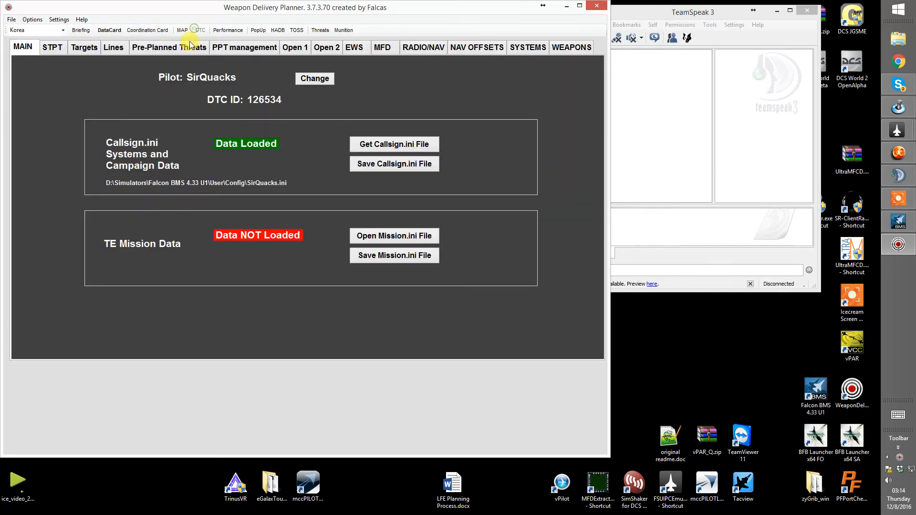
Load WDP.ini as the callsign file from Weapon Delivery Planner's Datacards\WDP\1027\Fury 1 folder.
{"action": "left_click", "coordinate": [415, 146]}
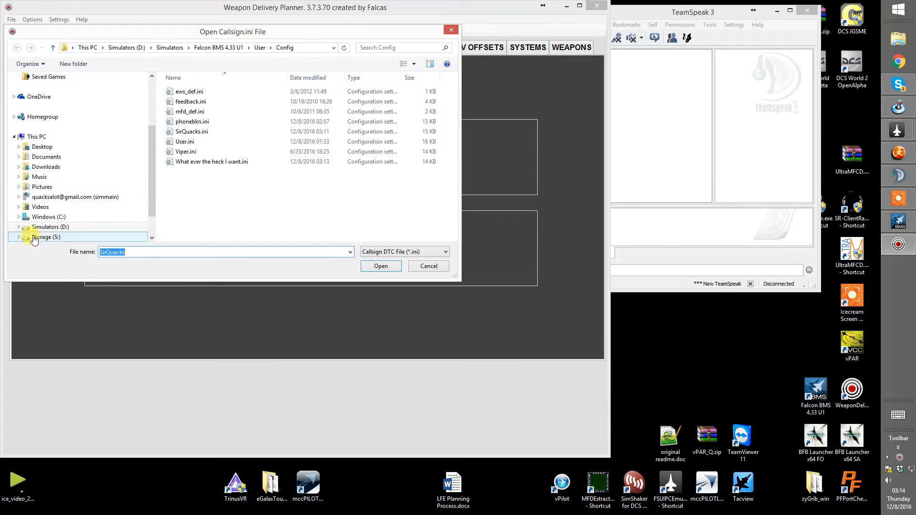
{"action": "left_click", "coordinate": [20, 228]}
{"action": "left_click", "coordinate": [27, 217]}
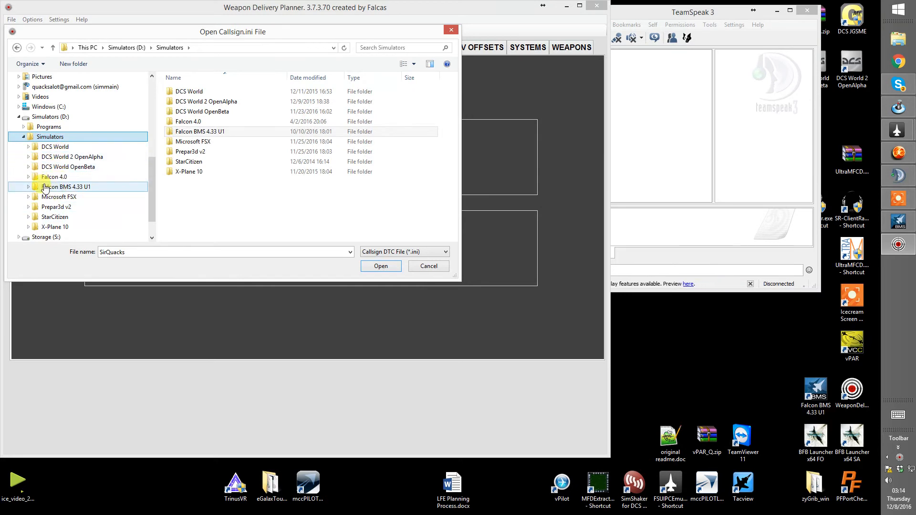
{"action": "left_click", "coordinate": [42, 188]}
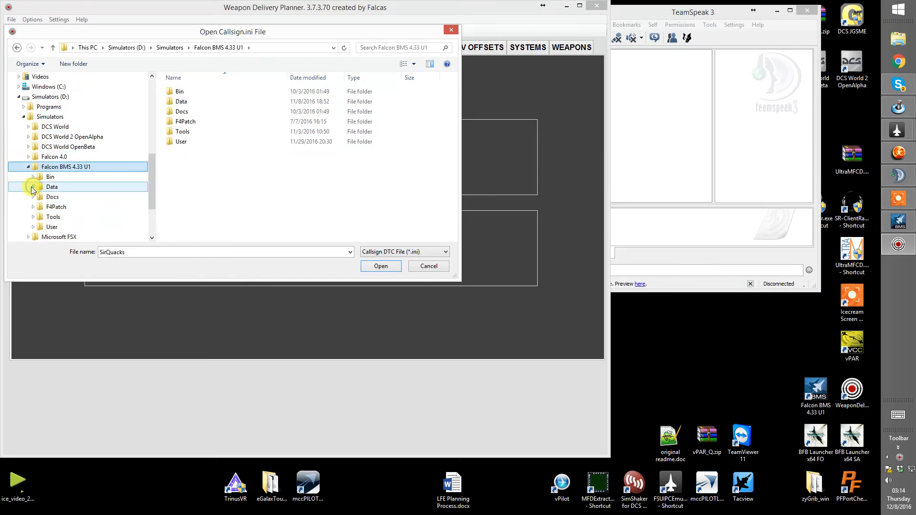
{"action": "left_click", "coordinate": [33, 217]}
{"action": "left_click", "coordinate": [38, 146]}
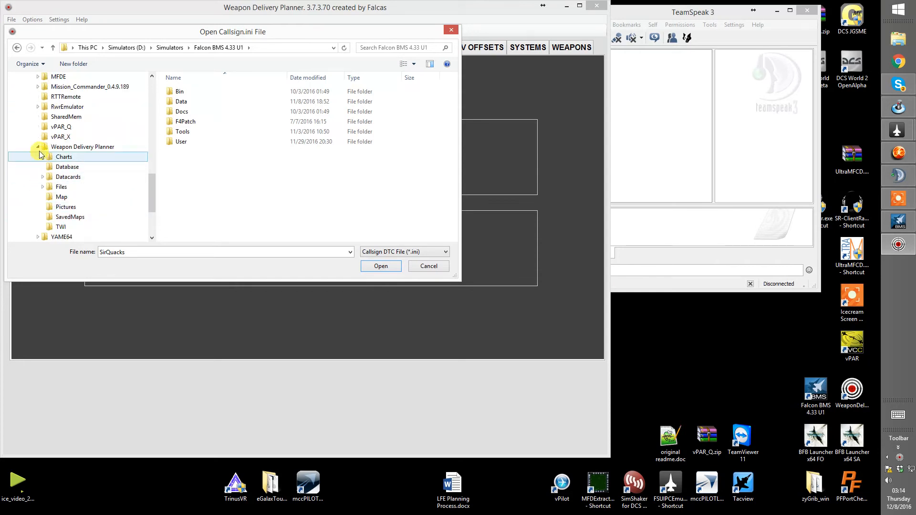
{"action": "left_click", "coordinate": [42, 176]}
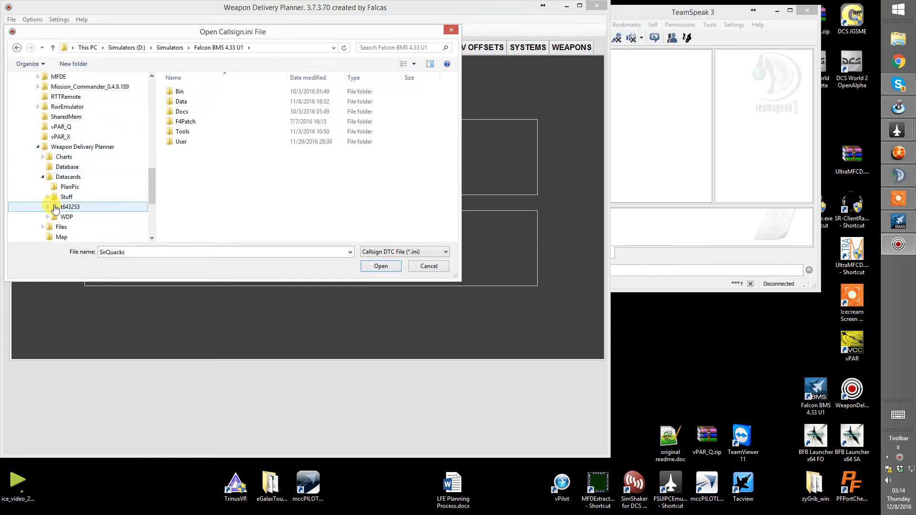
{"action": "left_click", "coordinate": [58, 218]}
{"action": "double_click", "coordinate": [180, 92]}
{"action": "double_click", "coordinate": [183, 93]}
{"action": "left_click", "coordinate": [189, 95]}
{"action": "double_click", "coordinate": [190, 96]}
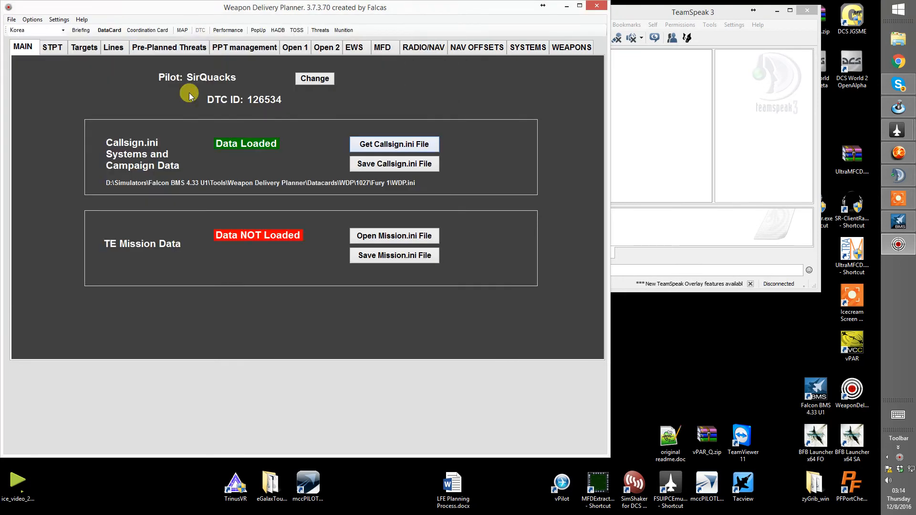
Examine the loaded file's steerpoints, lines and preplanned threats, and check its route and threat circles on the map.
{"action": "left_click", "coordinate": [60, 50]}
{"action": "left_click", "coordinate": [113, 46]}
{"action": "left_click", "coordinate": [170, 48]}
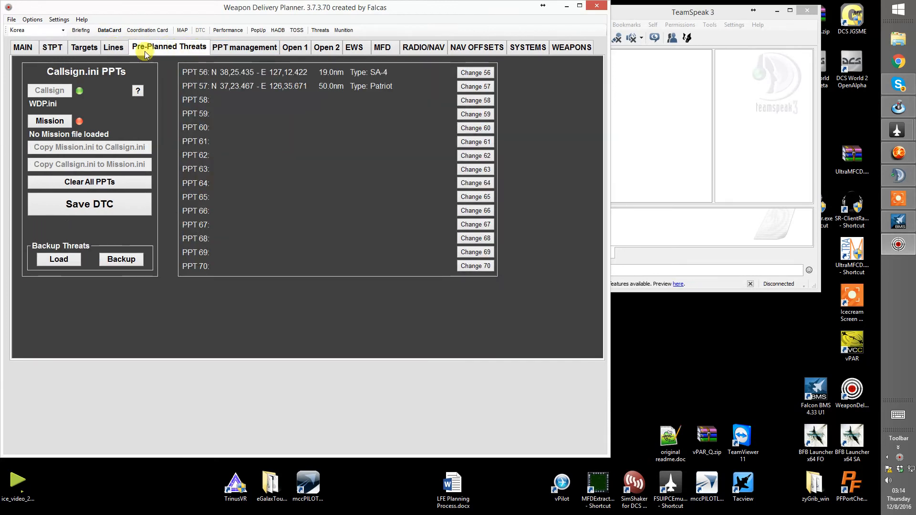
{"action": "left_click", "coordinate": [115, 47]}
{"action": "left_click", "coordinate": [52, 48]}
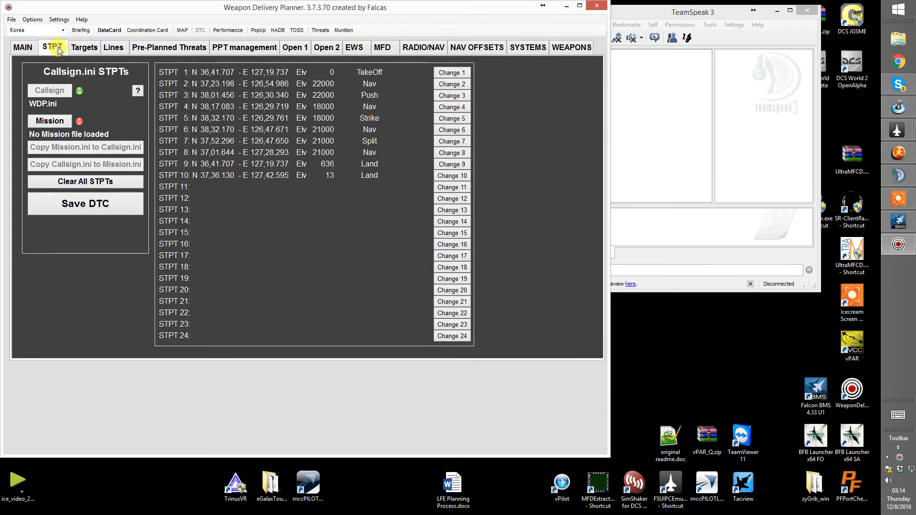
{"action": "left_click", "coordinate": [181, 30]}
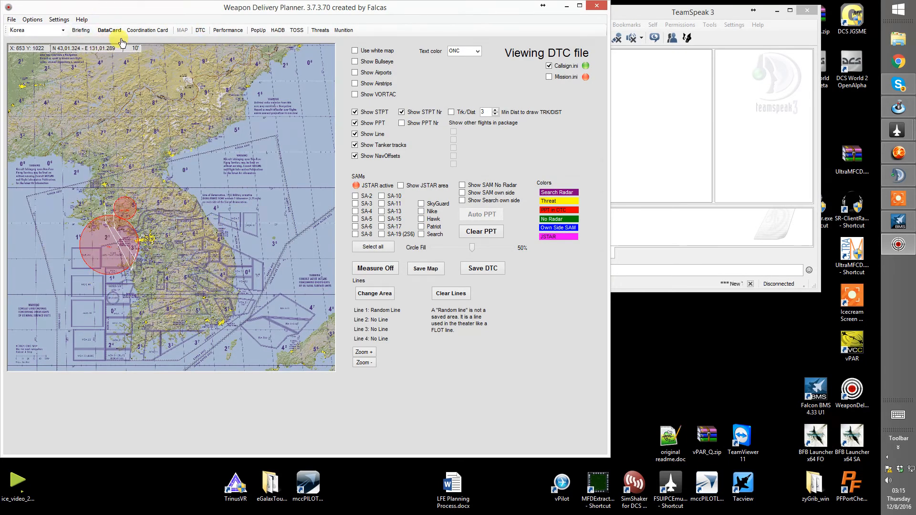
{"action": "left_click", "coordinate": [200, 30]}
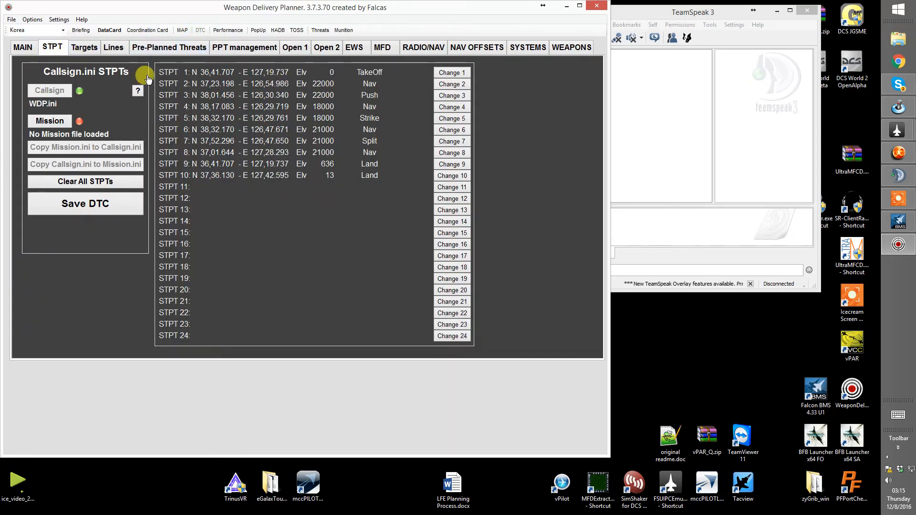
{"action": "left_click", "coordinate": [117, 52]}
{"action": "left_click", "coordinate": [170, 48]}
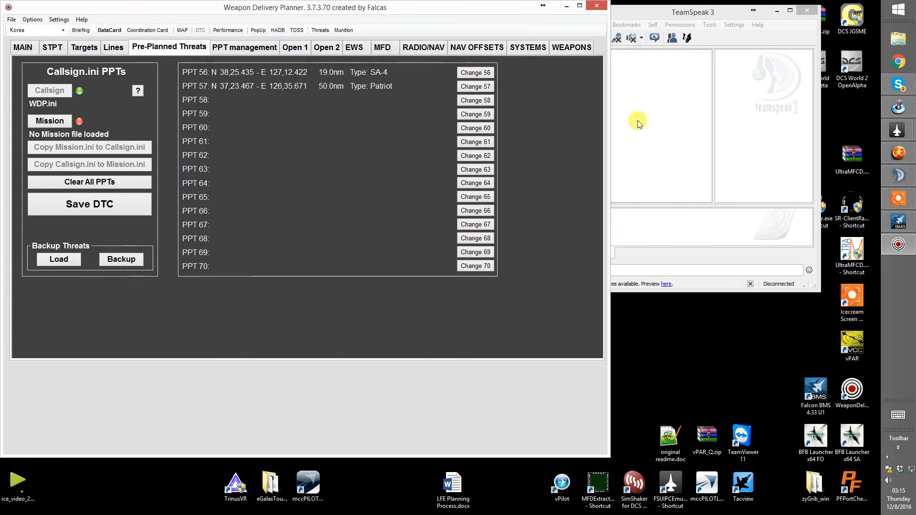
Save the loaded cartridge data over the existing SirQuacks.ini in the User\Config folder, and switch to Falcon BMS.
{"action": "left_click", "coordinate": [25, 48]}
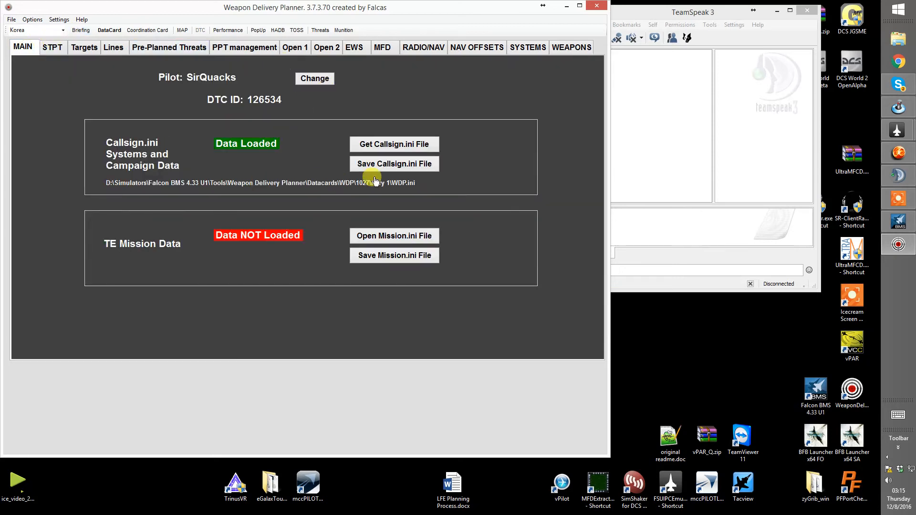
{"action": "left_click", "coordinate": [403, 165]}
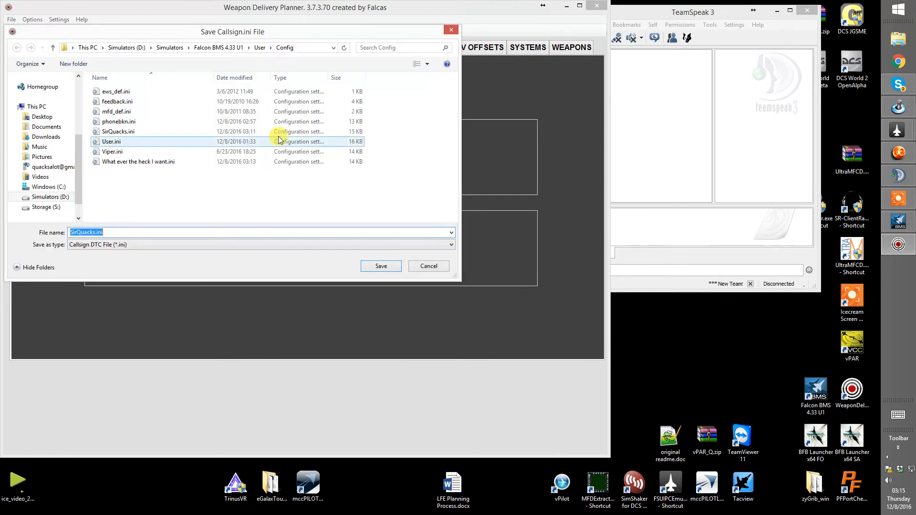
{"action": "double_click", "coordinate": [117, 132]}
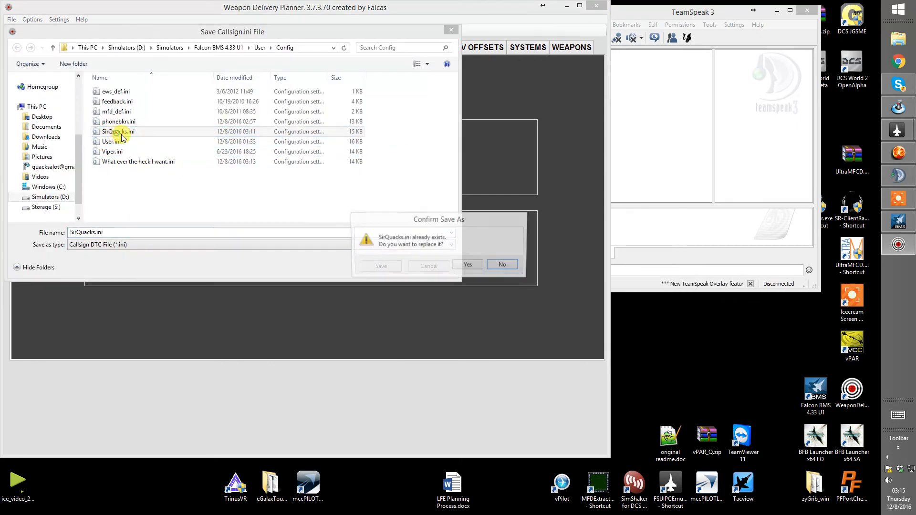
{"action": "left_click", "coordinate": [467, 266]}
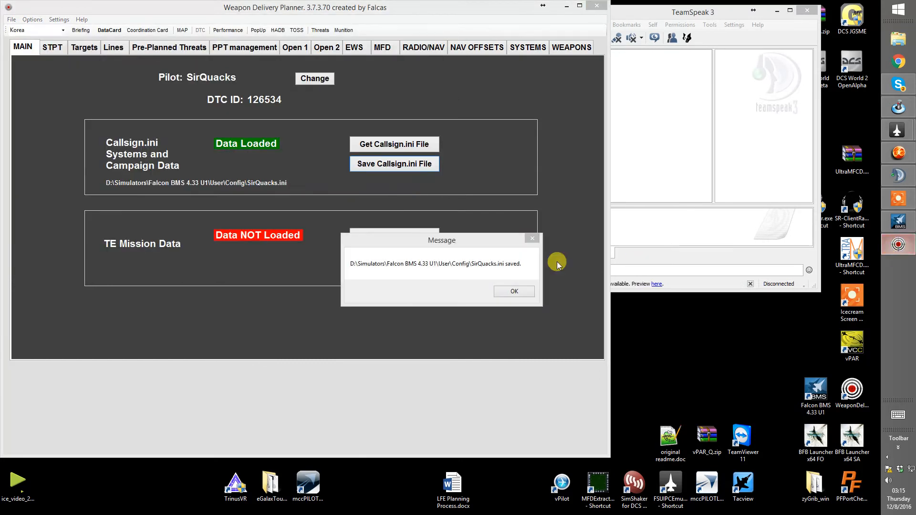
{"action": "key", "text": "Return"}
{"action": "left_click", "coordinate": [898, 221]}
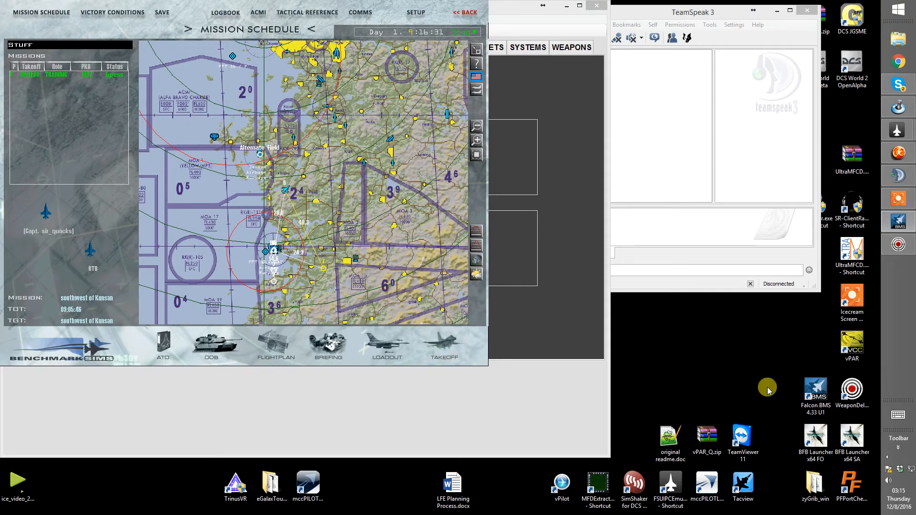
Switch to Weapon Delivery Planner and review the loaded callsign steerpoints and the PPT defaults list.
{"action": "left_click", "coordinate": [581, 236]}
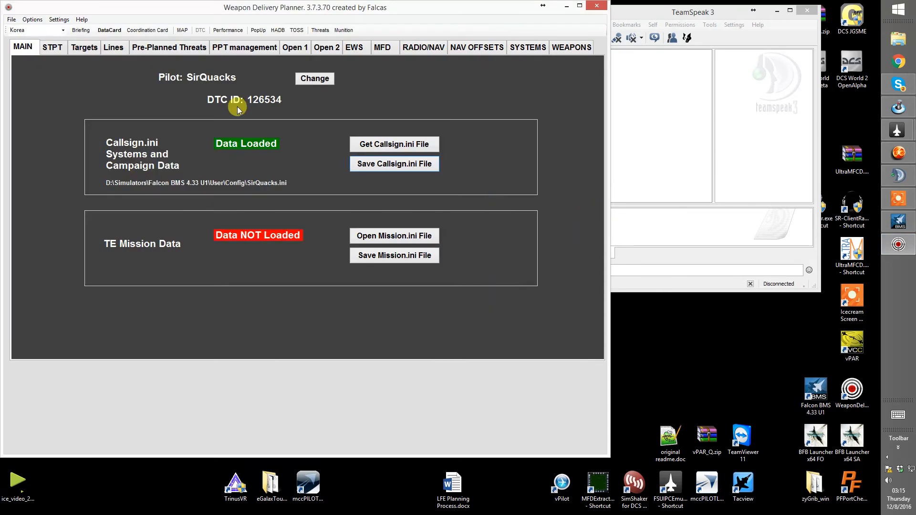
{"action": "left_click", "coordinate": [60, 52]}
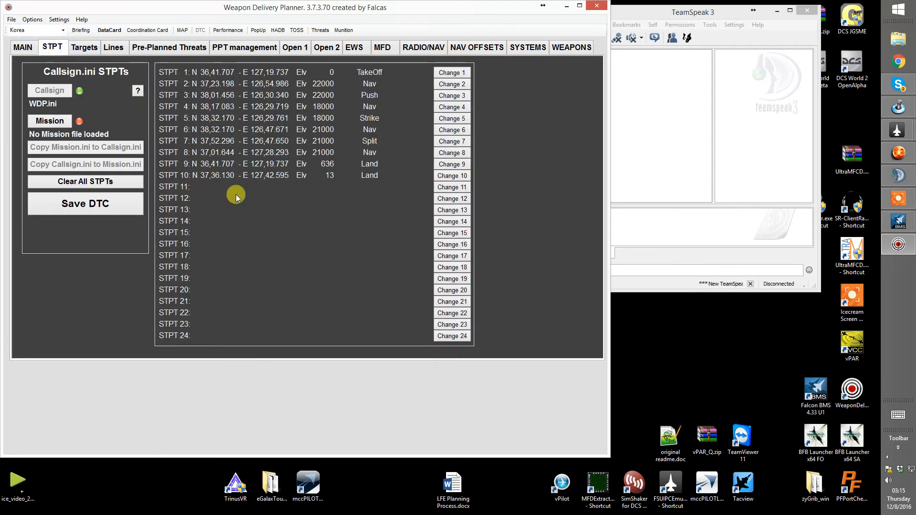
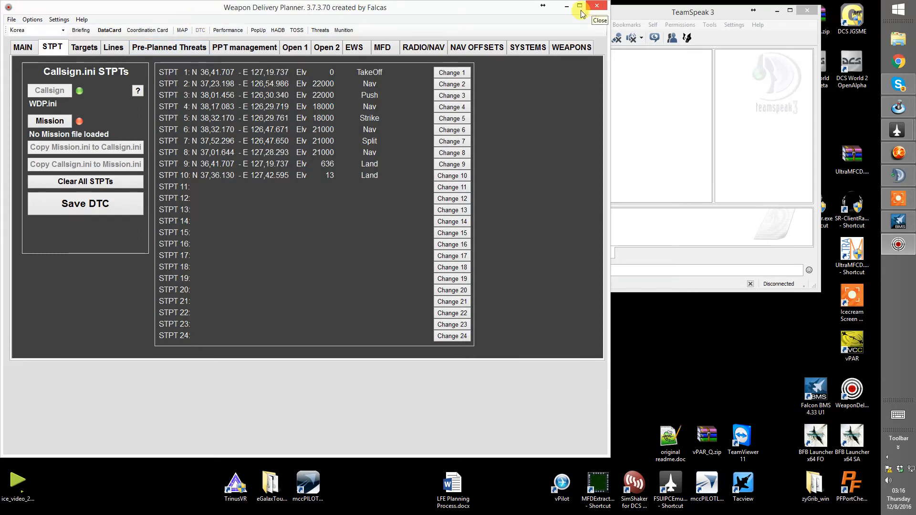
{"action": "left_click", "coordinate": [222, 49]}
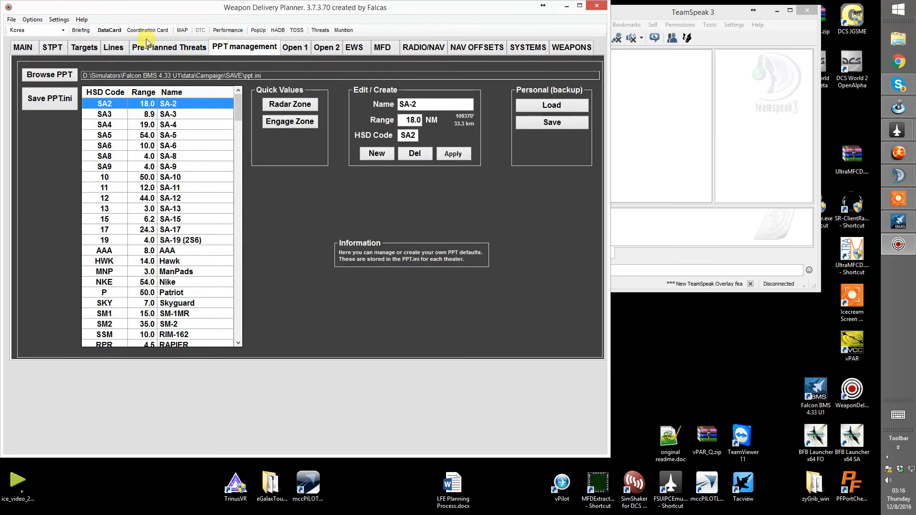
Add a KUNSAN preplanned threat point as number 58 on the map at N 38,30.823 - E 128,11.272.
{"action": "left_click", "coordinate": [183, 30]}
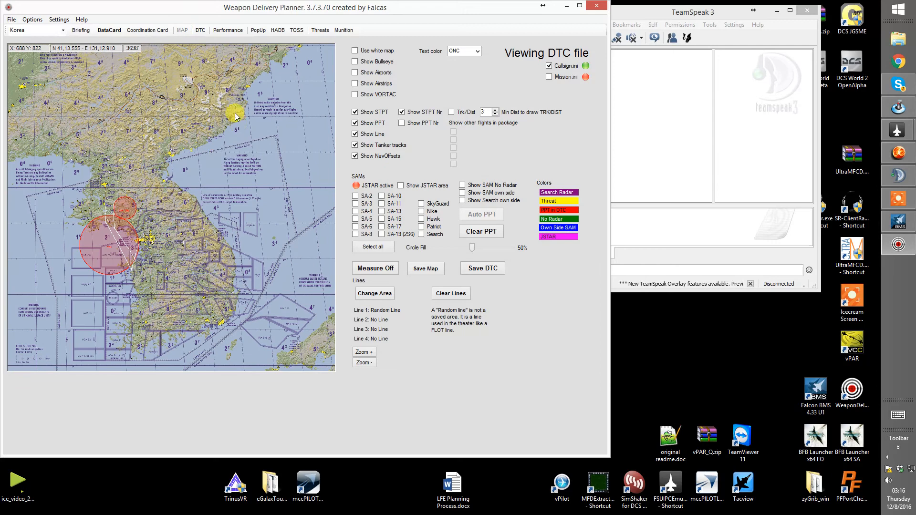
{"action": "scroll", "coordinate": [200, 181], "scroll_direction": "up", "scroll_amount": 3}
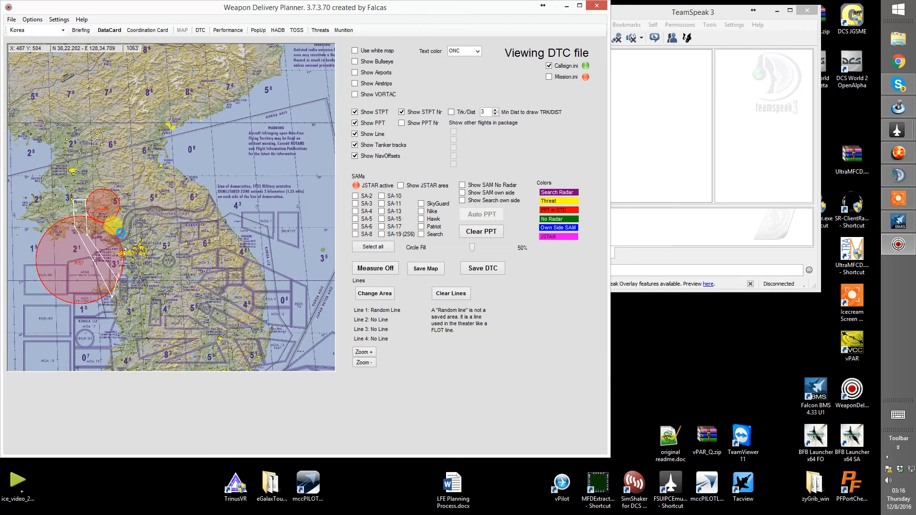
{"action": "left_click_drag", "start_coordinate": [245, 176], "coordinate": [178, 221]}
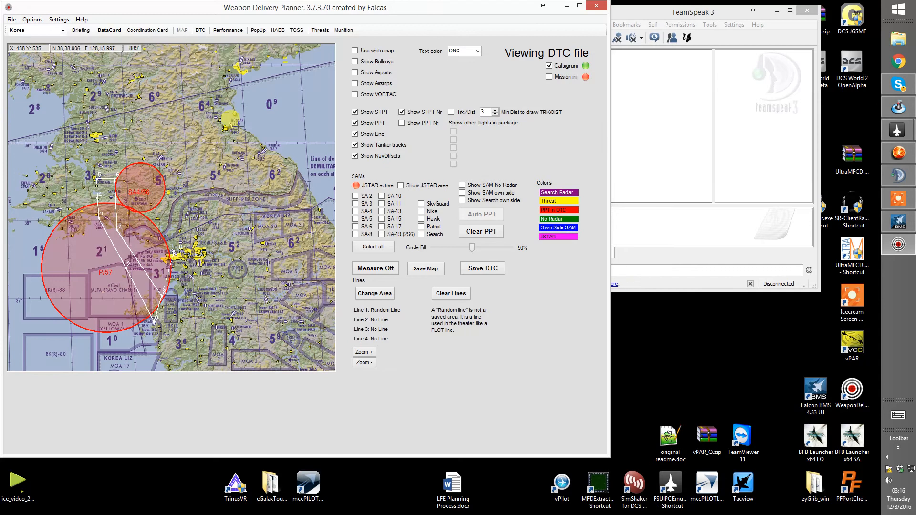
{"action": "right_click", "coordinate": [197, 178]}
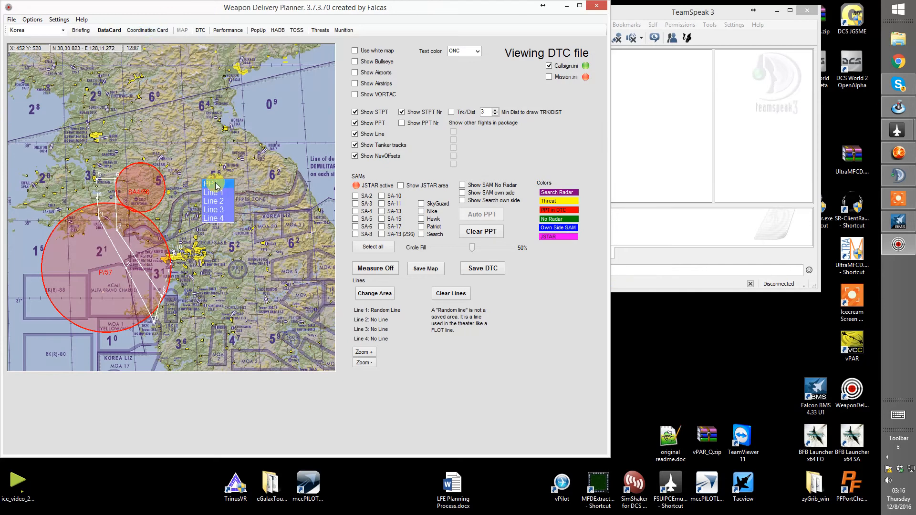
{"action": "left_click", "coordinate": [215, 184]}
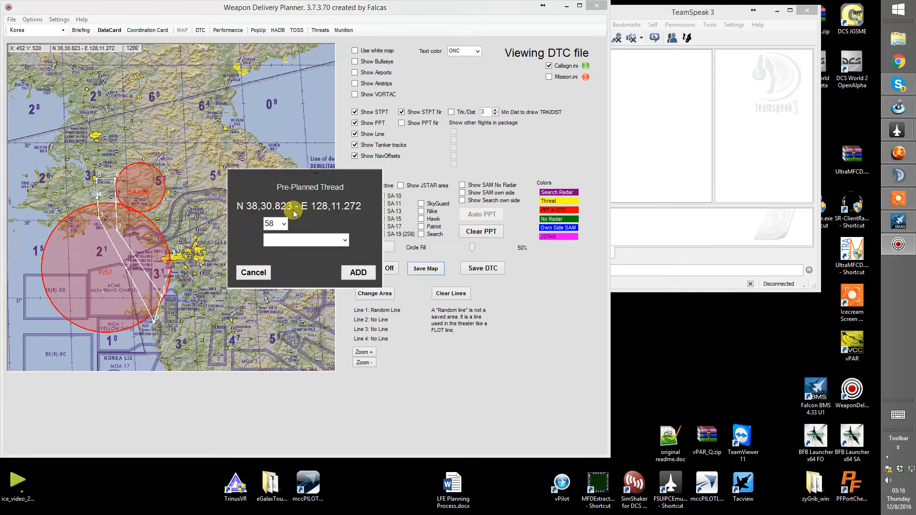
{"action": "left_click", "coordinate": [343, 238]}
{"action": "left_click_drag", "start_coordinate": [344, 261], "coordinate": [345, 292]}
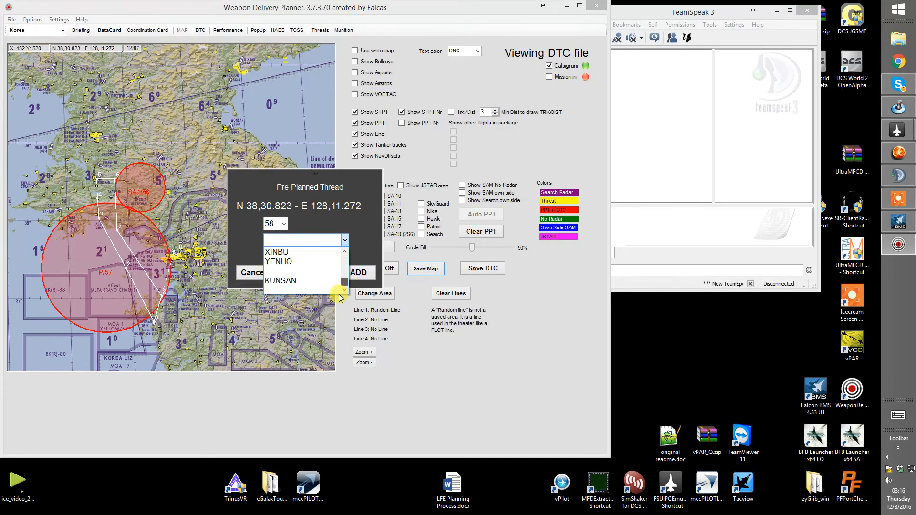
{"action": "left_click", "coordinate": [281, 286]}
{"action": "left_click", "coordinate": [358, 272]}
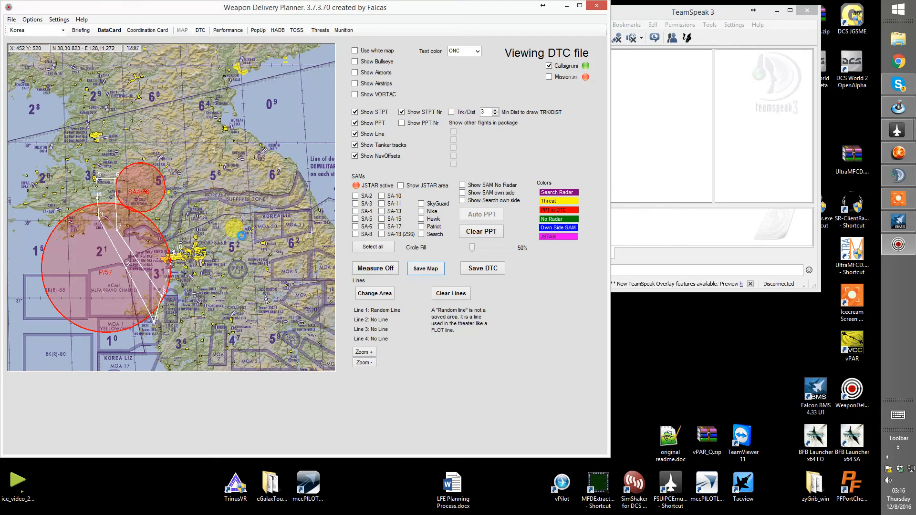
Examine the added KUNSAN point on the map along with the route, the threat circles and the surrounding airspace.
{"action": "left_click", "coordinate": [194, 178]}
{"action": "scroll", "coordinate": [196, 180], "scroll_direction": "up", "scroll_amount": 4}
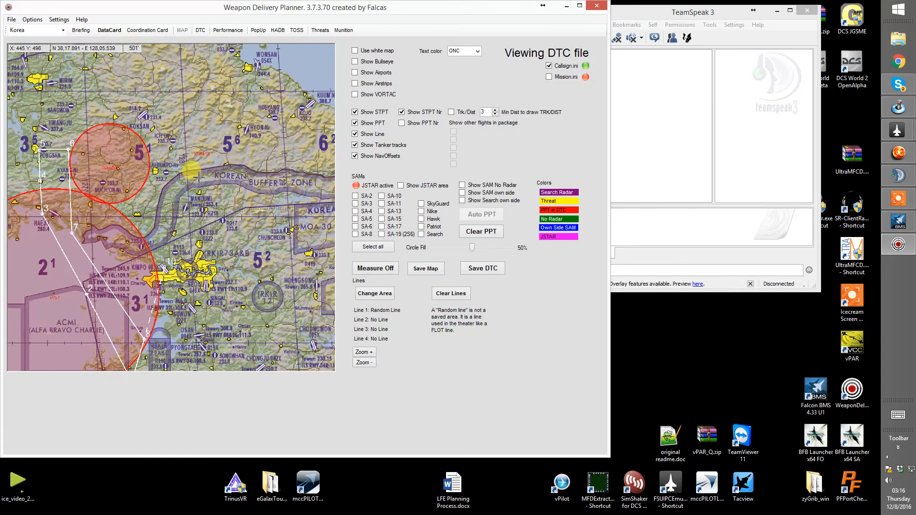
{"action": "left_click_drag", "start_coordinate": [230, 110], "coordinate": [182, 161]}
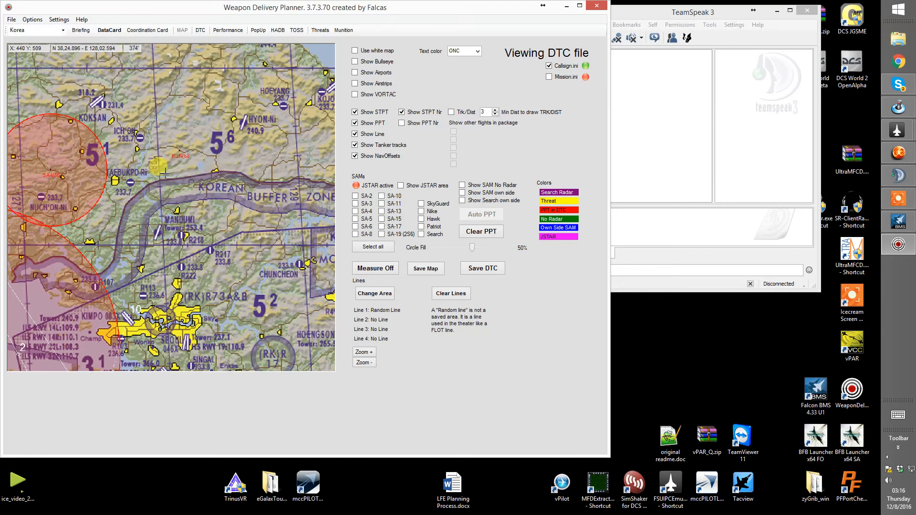
{"action": "left_click_drag", "start_coordinate": [161, 272], "coordinate": [199, 173]}
{"action": "scroll", "coordinate": [198, 172], "scroll_direction": "down", "scroll_amount": 2}
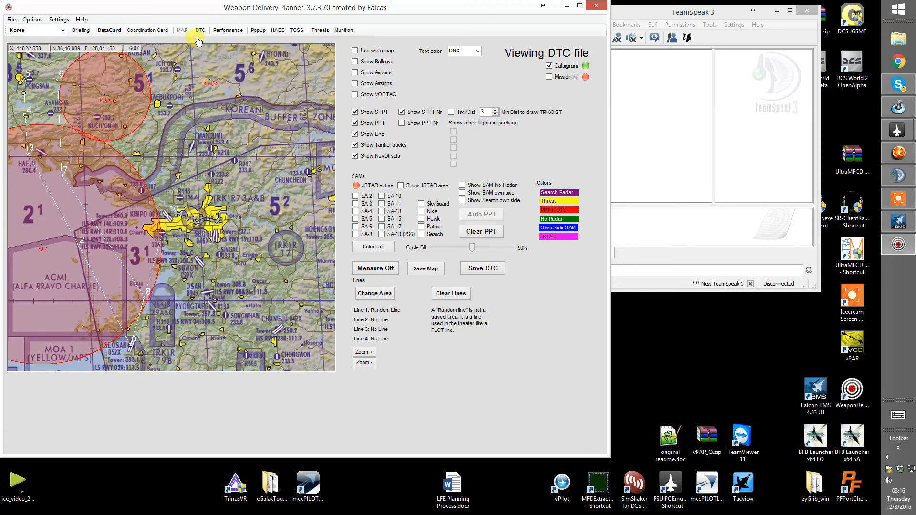
{"action": "left_click_drag", "start_coordinate": [244, 228], "coordinate": [244, 189]}
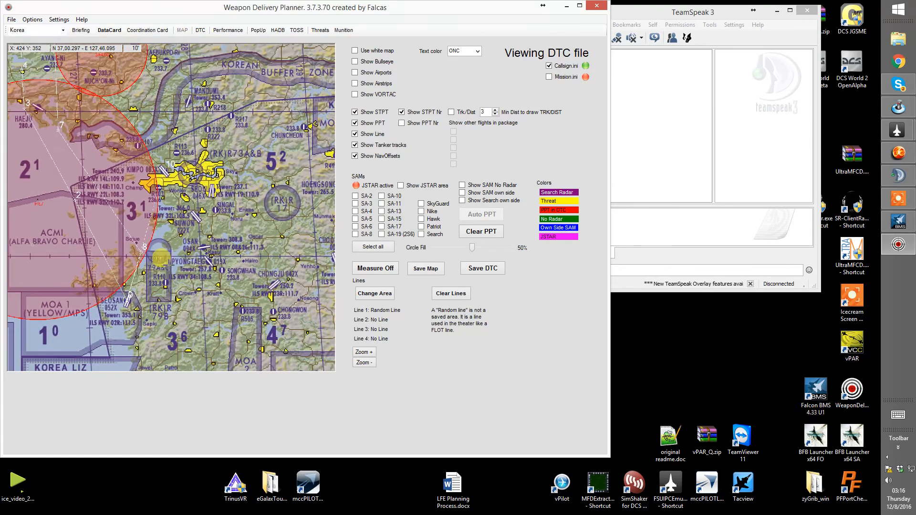
{"action": "left_click_drag", "start_coordinate": [240, 94], "coordinate": [213, 207]}
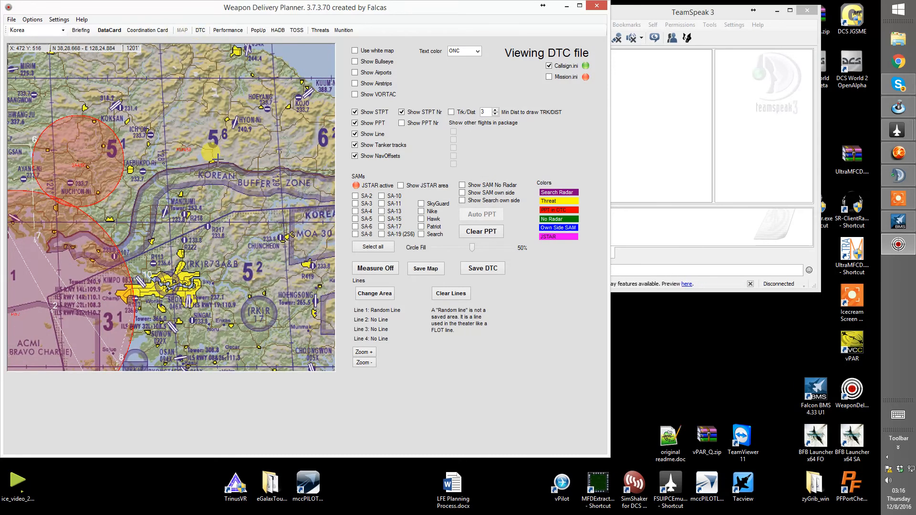
{"action": "scroll", "coordinate": [232, 167], "scroll_direction": "down", "scroll_amount": 1}
{"action": "scroll", "coordinate": [232, 167], "scroll_direction": "down", "scroll_amount": 4}
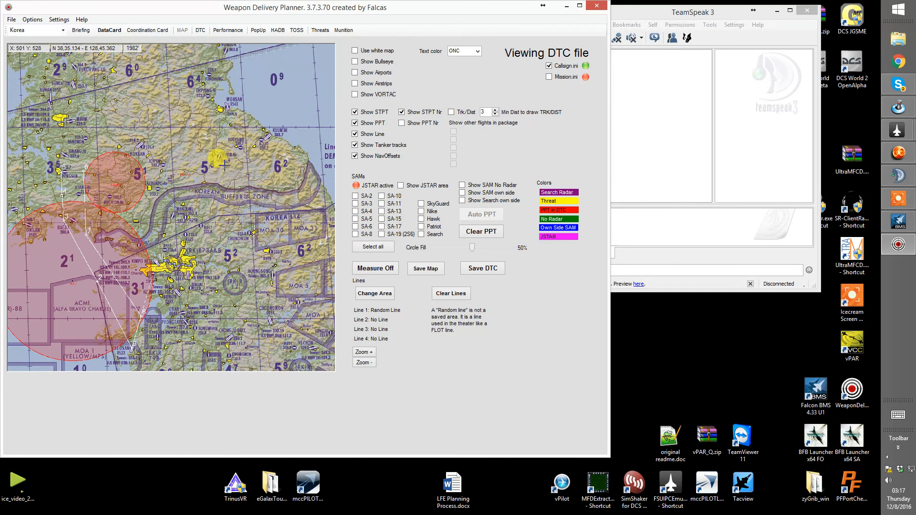
{"action": "left_click_drag", "start_coordinate": [205, 120], "coordinate": [192, 196]}
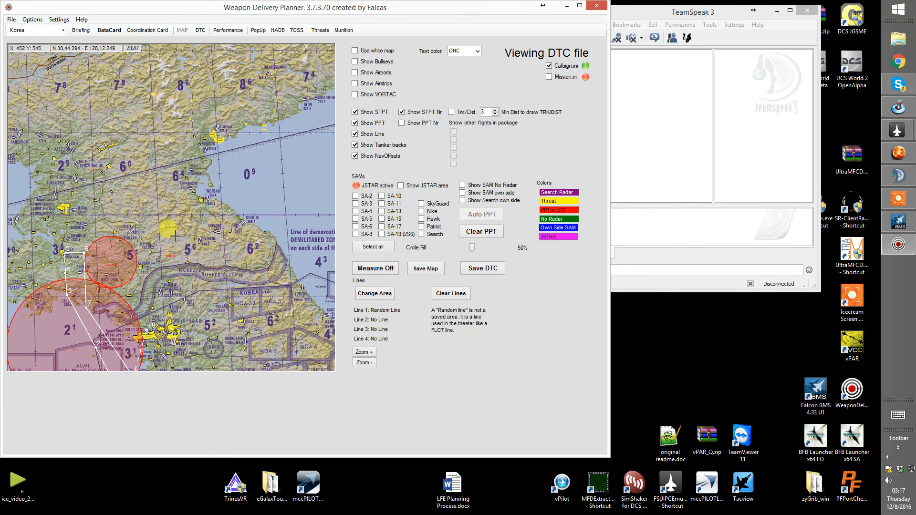
{"action": "left_click_drag", "start_coordinate": [226, 234], "coordinate": [193, 214]}
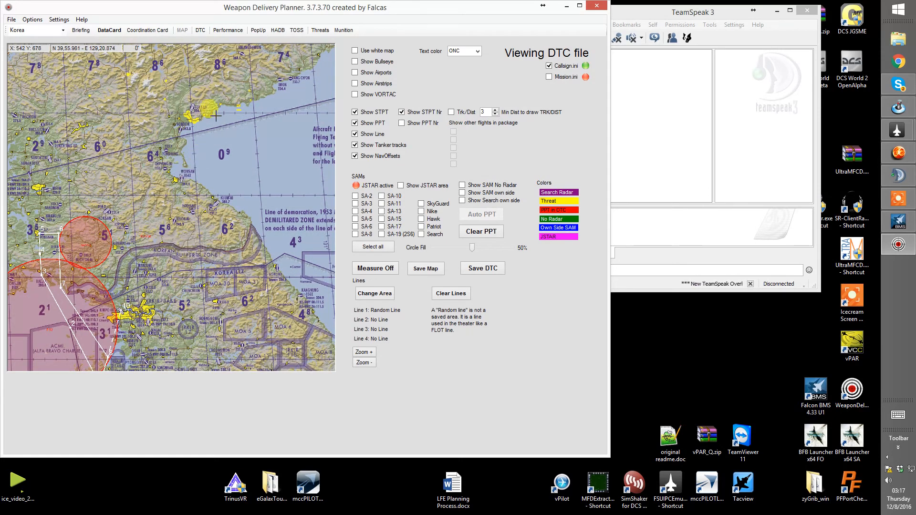
{"action": "left_click_drag", "start_coordinate": [148, 210], "coordinate": [148, 131]}
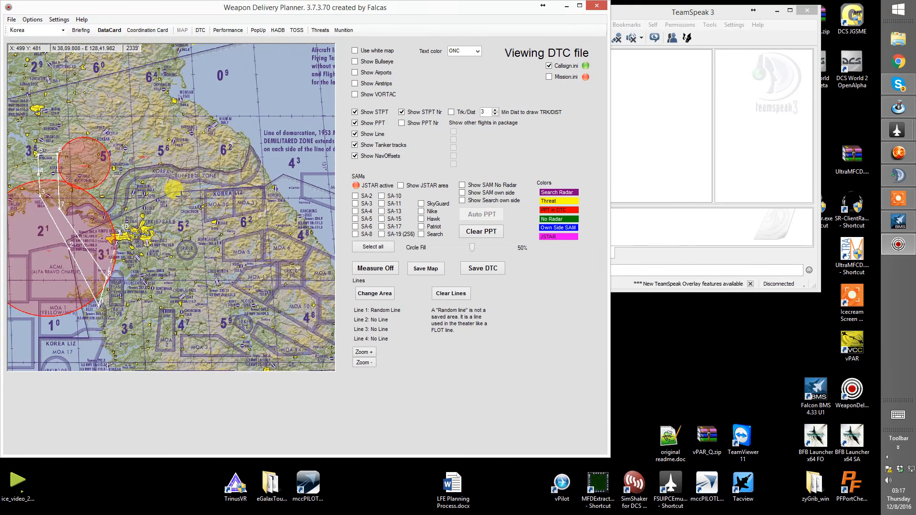
{"action": "mouse_move", "coordinate": [99, 311]}
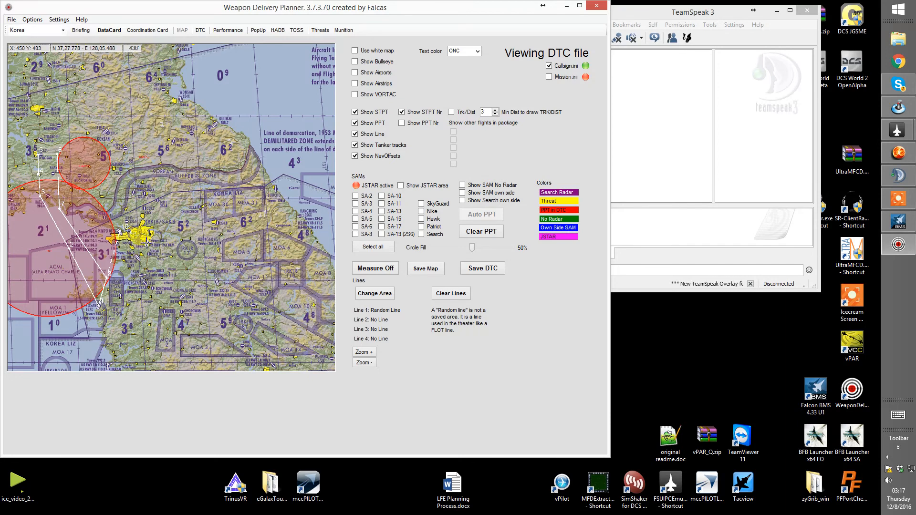
{"action": "mouse_move", "coordinate": [145, 162]}
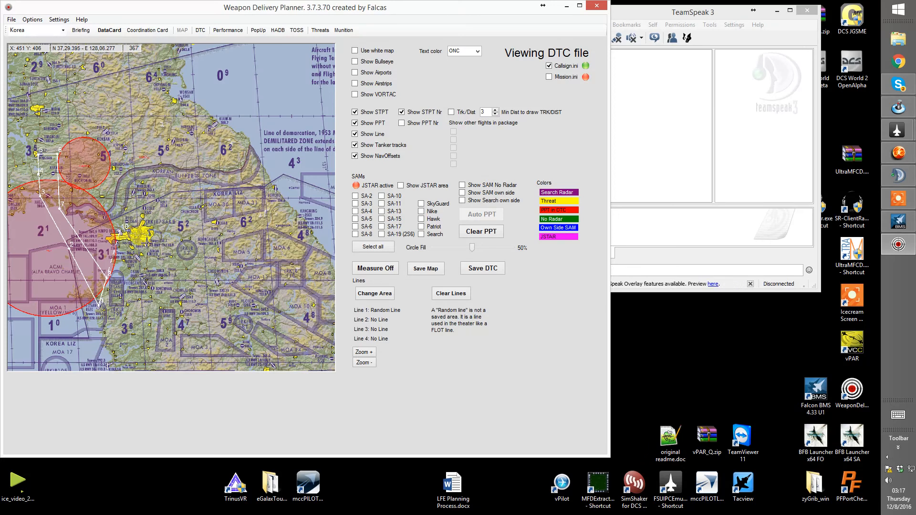
{"action": "scroll", "coordinate": [140, 238], "scroll_direction": "up", "scroll_amount": 2}
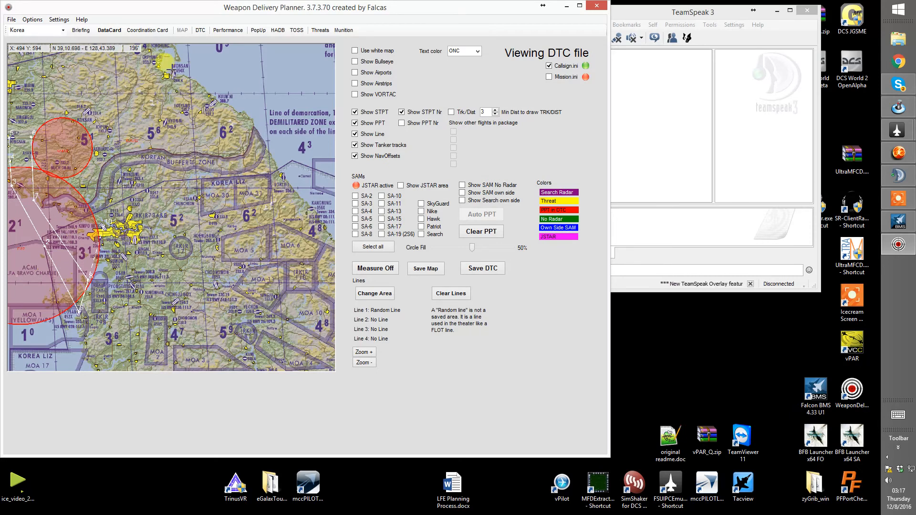
Return to the PPT defaults and inspect the custom entries at the end of the list, selecting the blank entry above KUNSAN.
{"action": "left_click", "coordinate": [200, 30]}
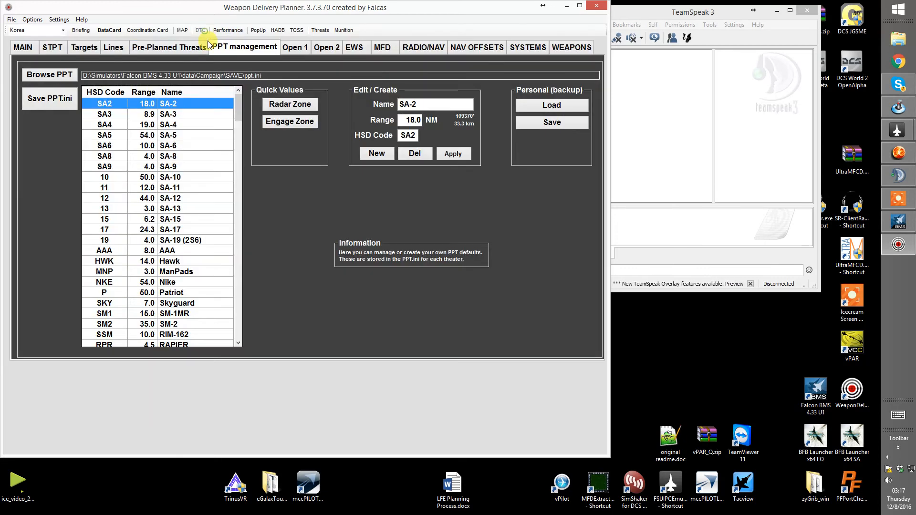
{"action": "left_click_drag", "start_coordinate": [237, 115], "coordinate": [235, 339]}
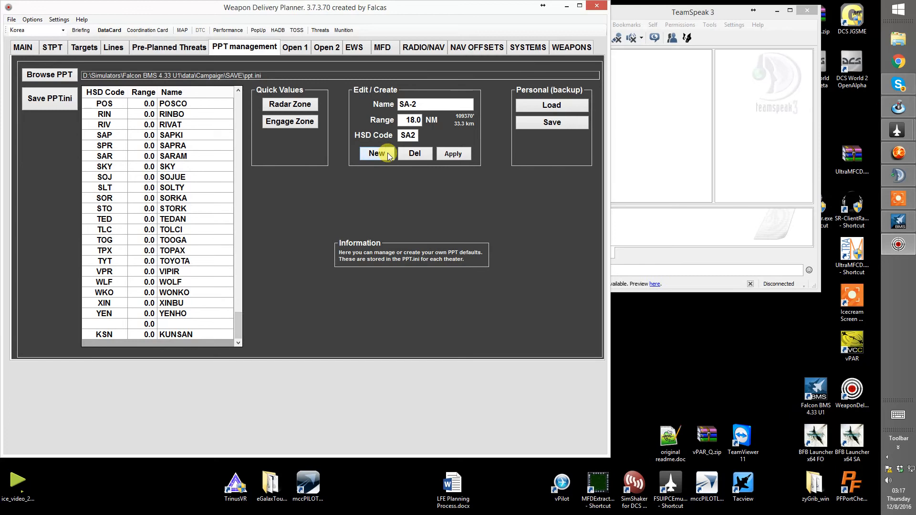
{"action": "left_click", "coordinate": [159, 325]}
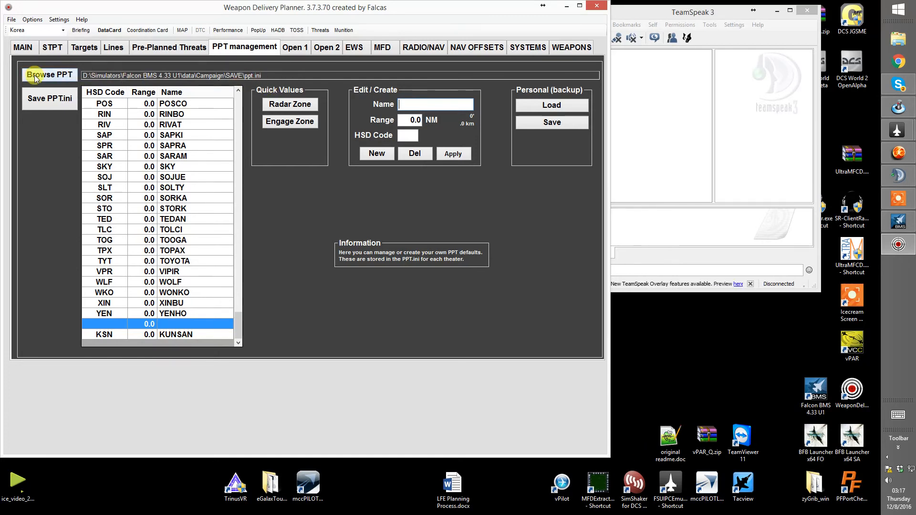
Browse to the Data\Campaign\Save folder to locate ppt.ini, and close the file browser without loading a file.
{"action": "left_click", "coordinate": [49, 75]}
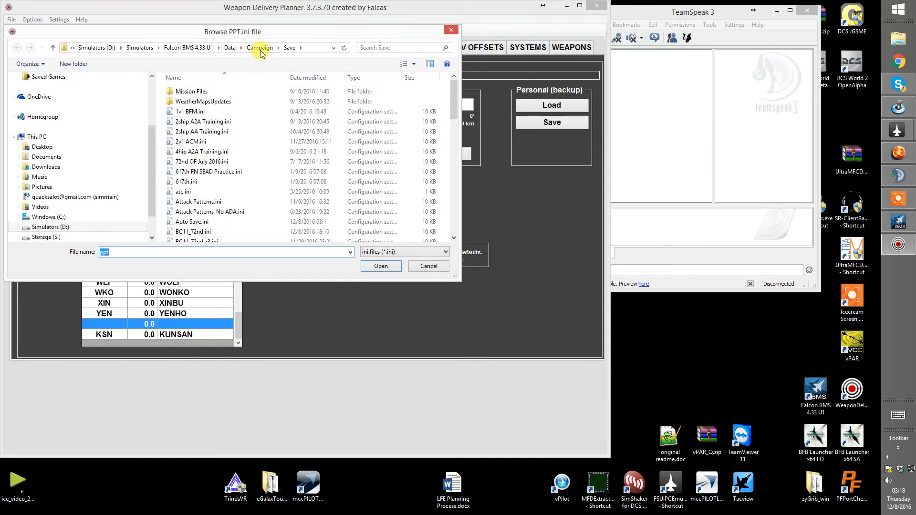
{"action": "left_click", "coordinate": [230, 48]}
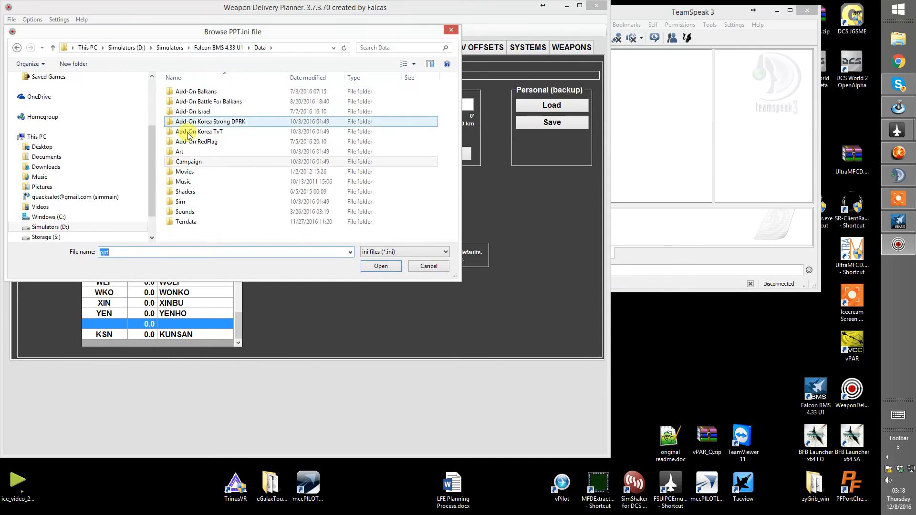
{"action": "double_click", "coordinate": [193, 165]}
{"action": "double_click", "coordinate": [180, 91]}
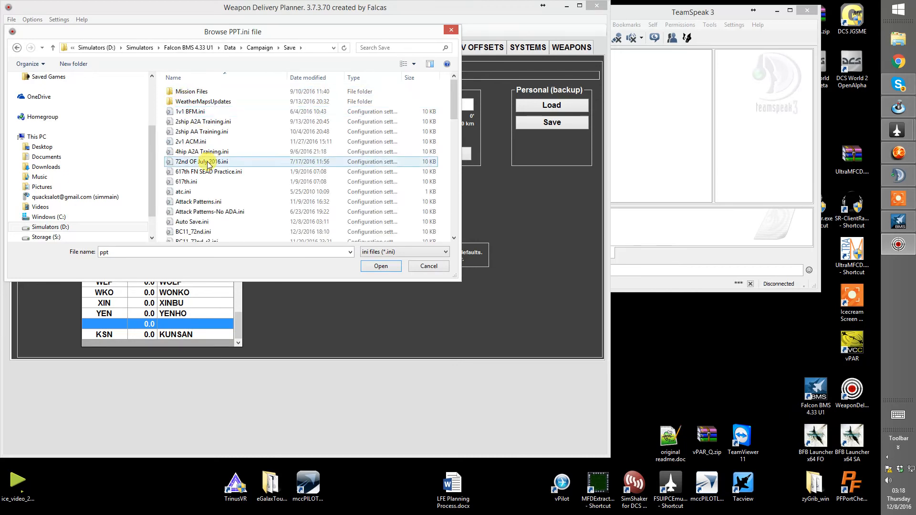
{"action": "scroll", "coordinate": [200, 190], "scroll_direction": "down", "scroll_amount": 6}
{"action": "scroll", "coordinate": [183, 147], "scroll_direction": "down", "scroll_amount": 6}
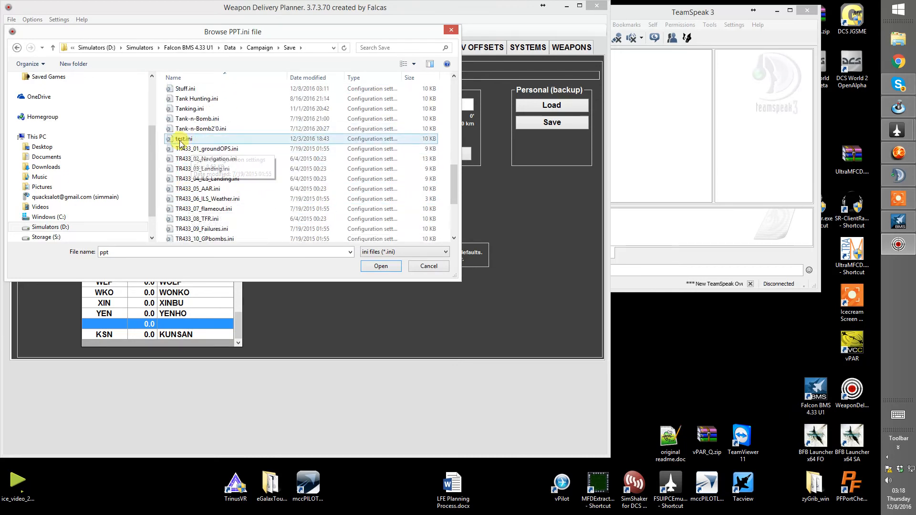
{"action": "scroll", "coordinate": [181, 143], "scroll_direction": "up", "scroll_amount": 2}
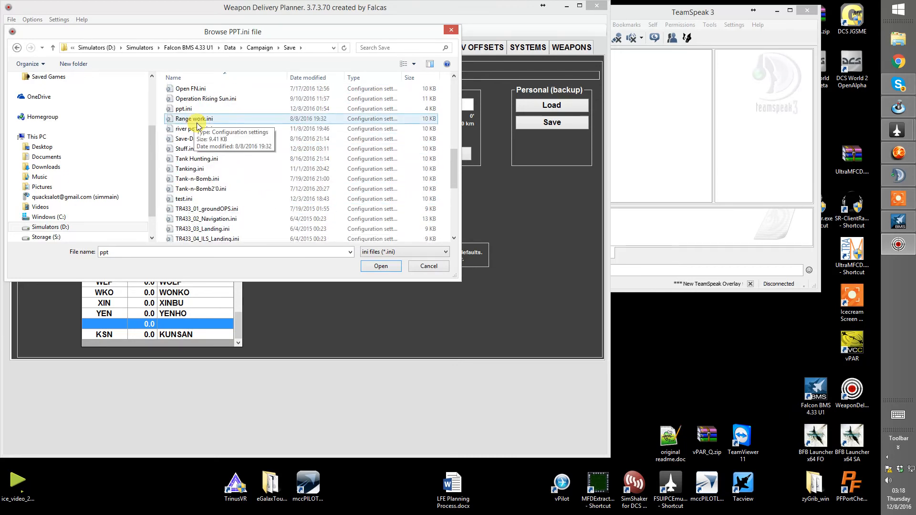
{"action": "left_click", "coordinate": [450, 30]}
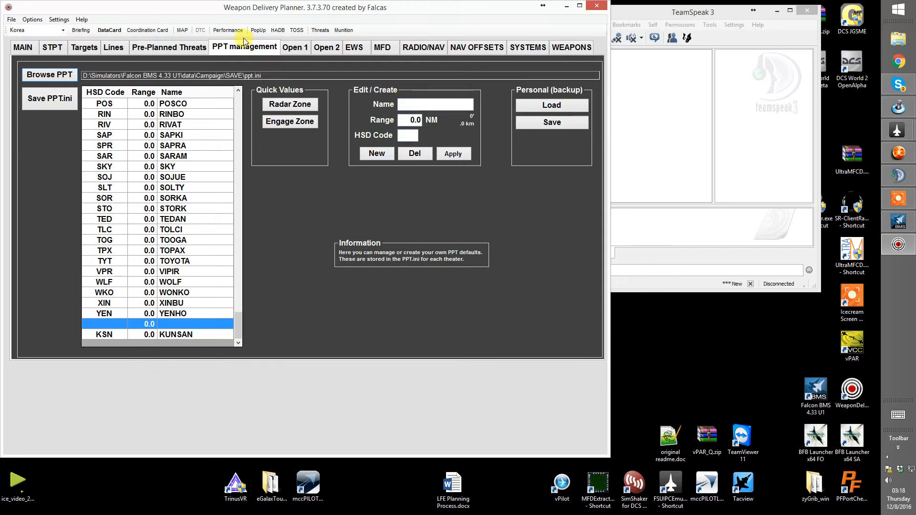
Check the blank entry's range value and look back through the PPT defaults list towards the SAM and control-point entries.
{"action": "double_click", "coordinate": [409, 119]}
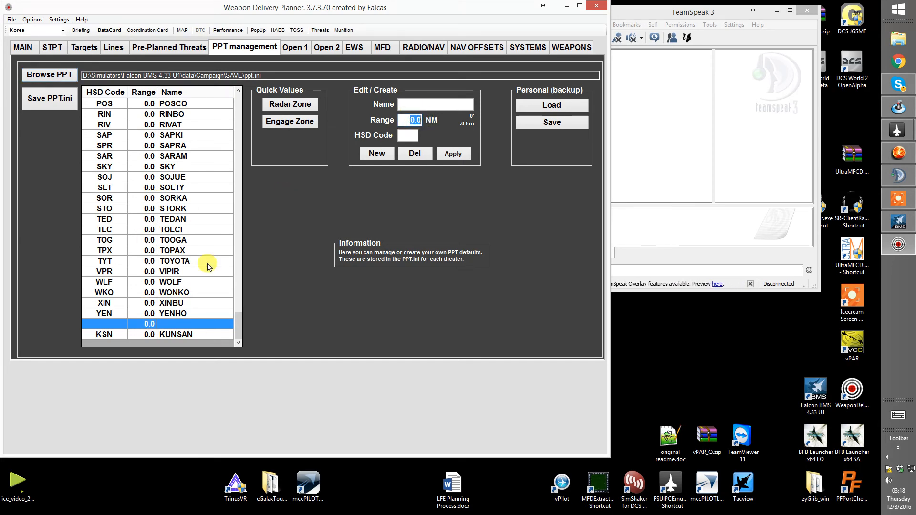
{"action": "scroll", "coordinate": [239, 323], "scroll_direction": "up", "scroll_amount": 1}
{"action": "scroll", "coordinate": [238, 324], "scroll_direction": "down", "scroll_amount": 1}
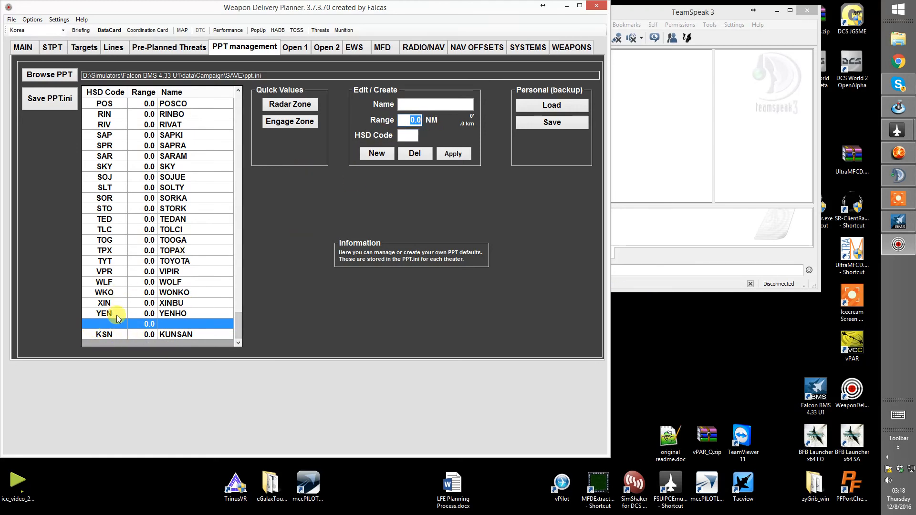
{"action": "left_click_drag", "start_coordinate": [239, 315], "coordinate": [239, 119]}
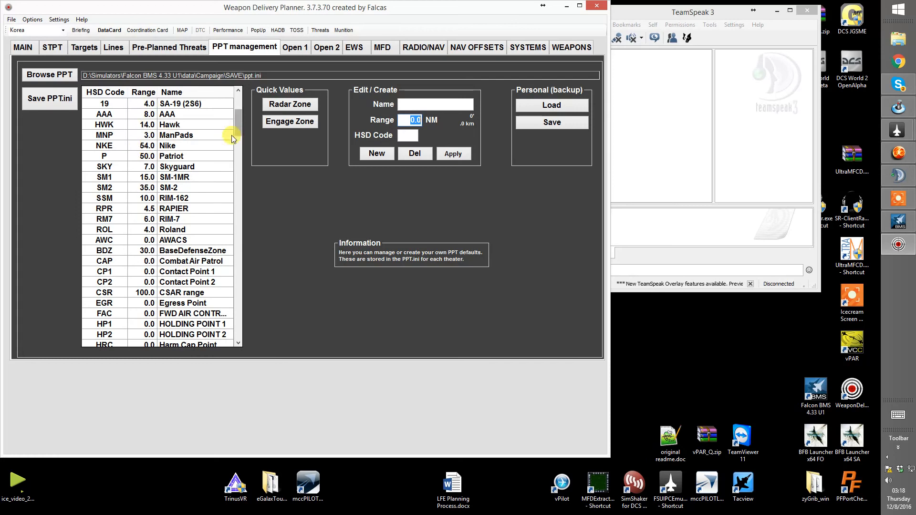
Go to the end of the PPT defaults, open the personal PPT backup save dialog and close it without saving.
{"action": "left_click_drag", "start_coordinate": [236, 123], "coordinate": [241, 338]}
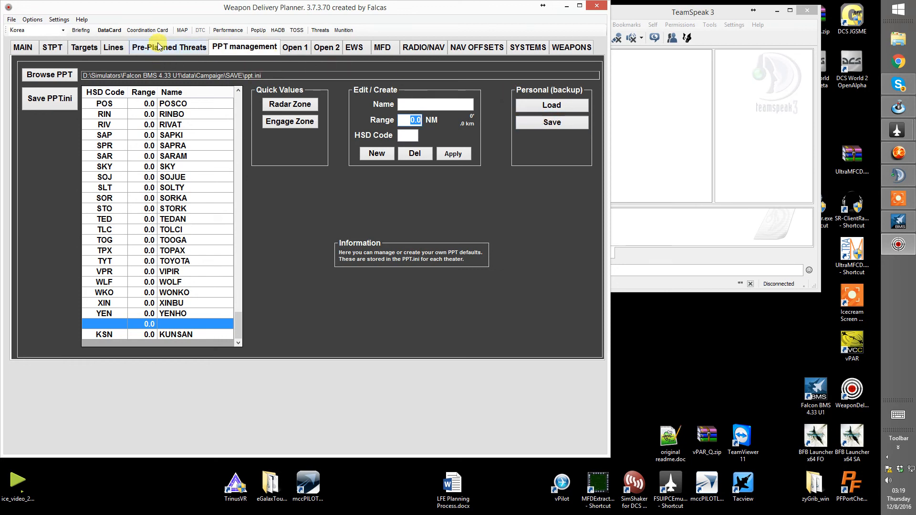
{"action": "left_click", "coordinate": [540, 126]}
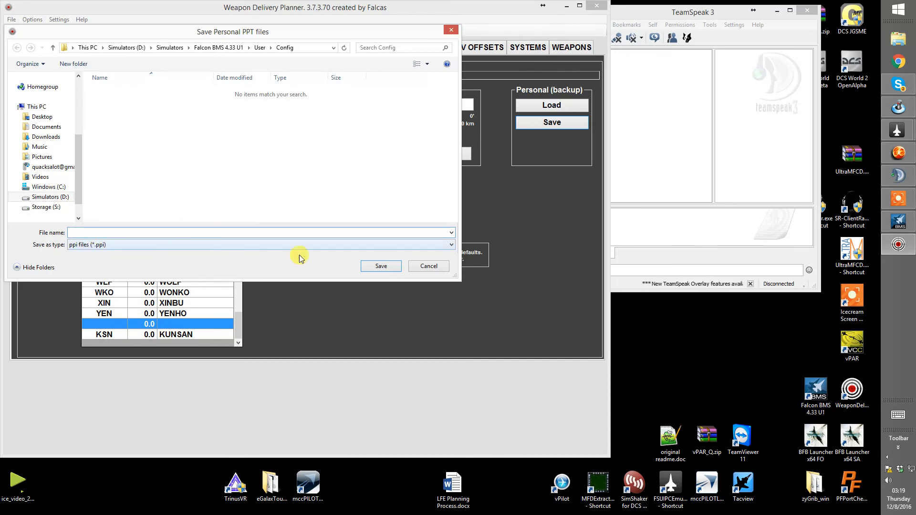
{"action": "left_click", "coordinate": [432, 266]}
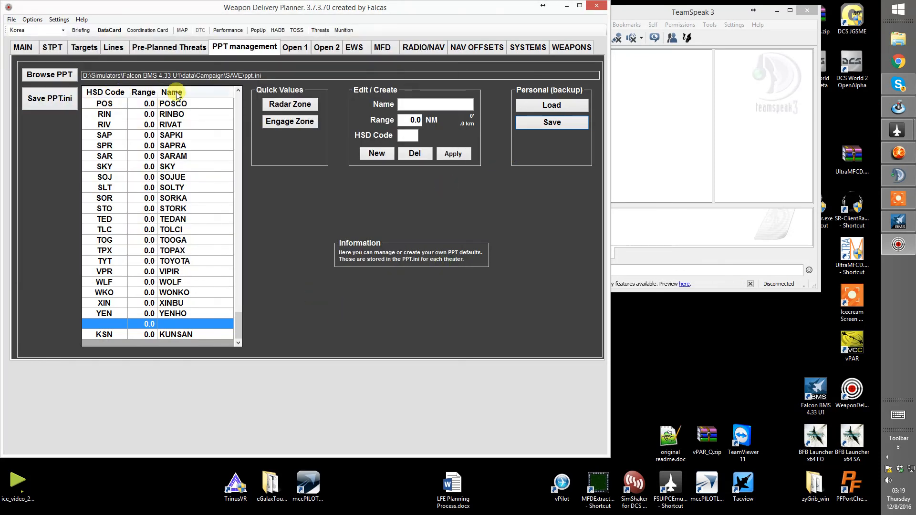
Examine the theater map around the flight route and threat circles, including the buffer zone and the airspace to the east.
{"action": "left_click", "coordinate": [184, 30]}
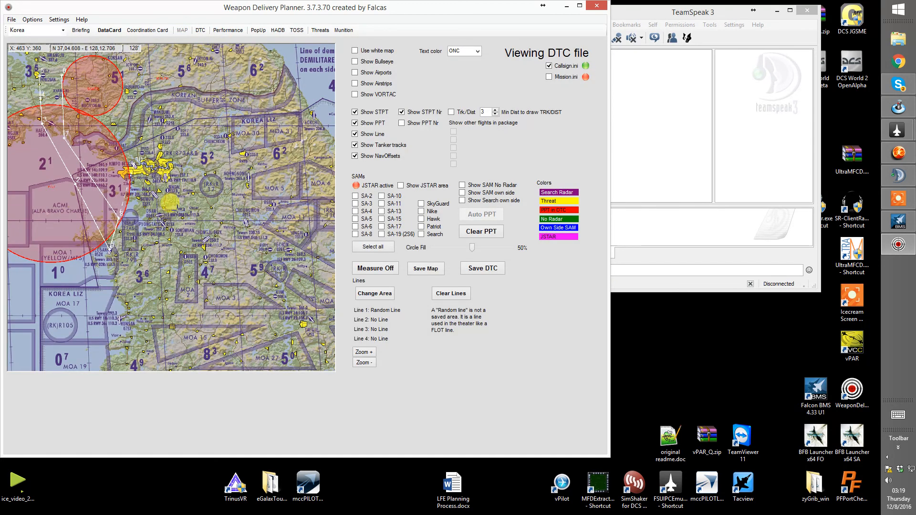
{"action": "left_click_drag", "start_coordinate": [201, 160], "coordinate": [198, 251]}
{"action": "scroll", "coordinate": [192, 229], "scroll_direction": "down", "scroll_amount": 2}
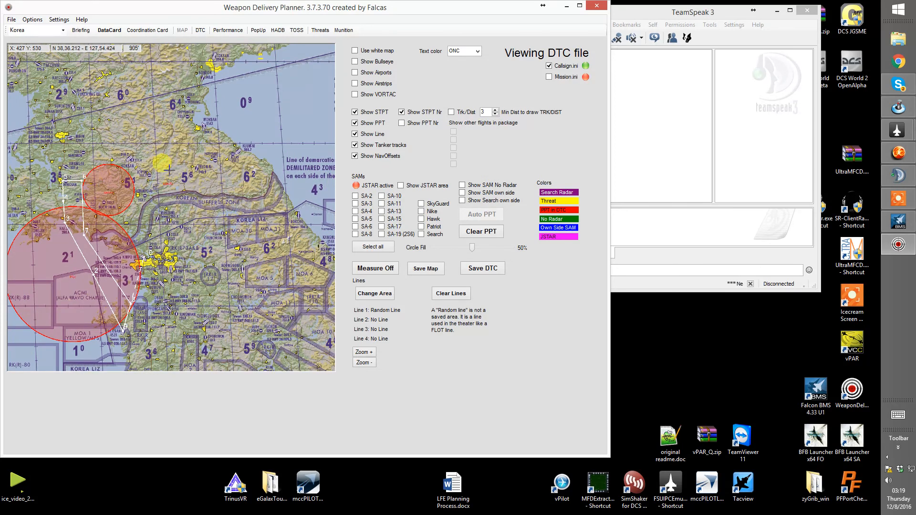
{"action": "scroll", "coordinate": [190, 249], "scroll_direction": "up", "scroll_amount": 2}
{"action": "left_click_drag", "start_coordinate": [186, 245], "coordinate": [272, 184]}
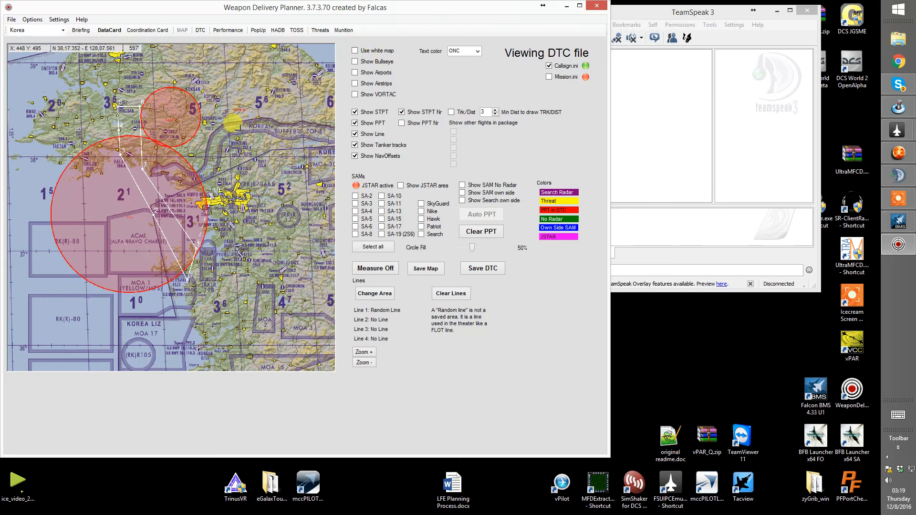
{"action": "left_click_drag", "start_coordinate": [235, 123], "coordinate": [227, 170]}
{"action": "left_click_drag", "start_coordinate": [160, 169], "coordinate": [211, 139]}
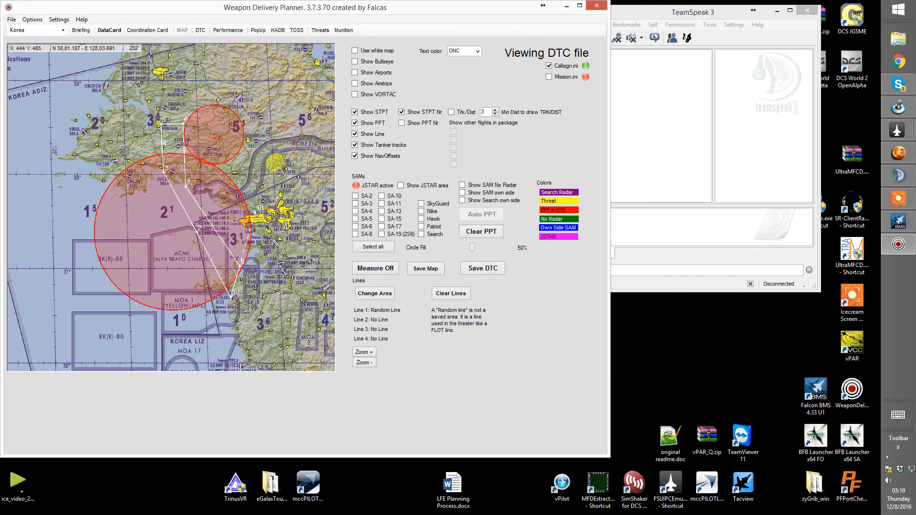
{"action": "left_click_drag", "start_coordinate": [287, 165], "coordinate": [123, 180]}
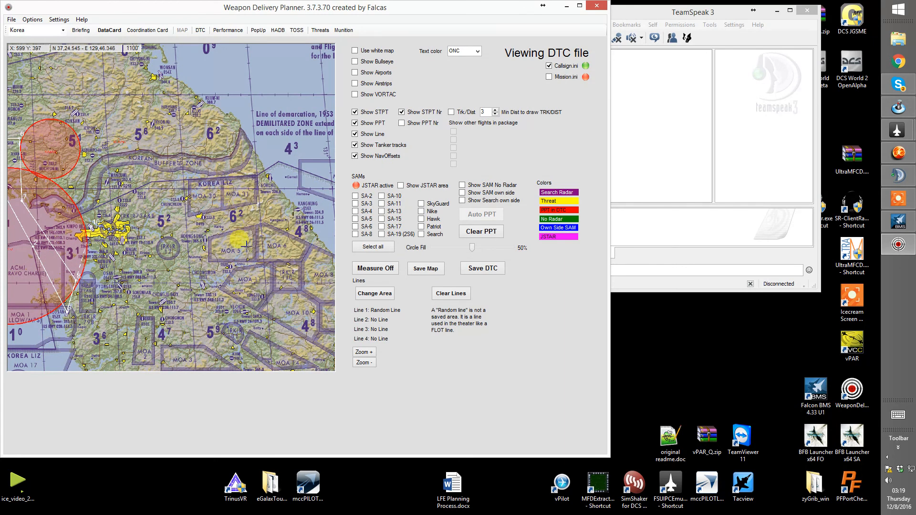
{"action": "left_click_drag", "start_coordinate": [295, 105], "coordinate": [302, 62]}
Move the planner window aside and switch to the Falcon BMS mission schedule map to view the area around Kunsan.
{"action": "left_click_drag", "start_coordinate": [340, 9], "coordinate": [516, 30]}
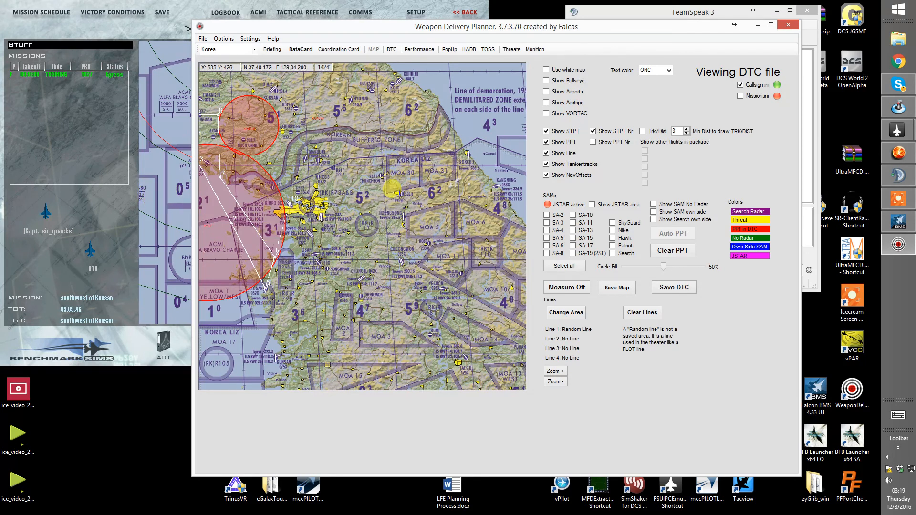
{"action": "left_click", "coordinate": [156, 202]}
{"action": "left_click_drag", "start_coordinate": [341, 208], "coordinate": [367, 160]}
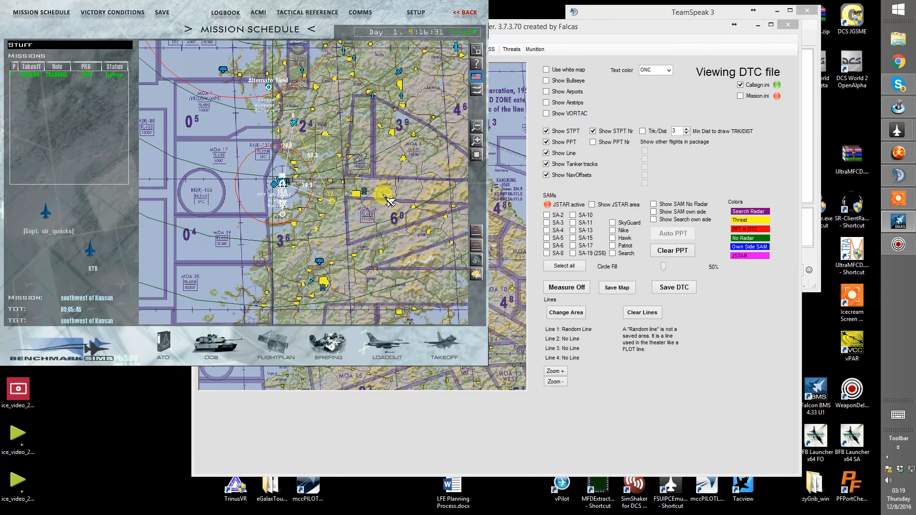